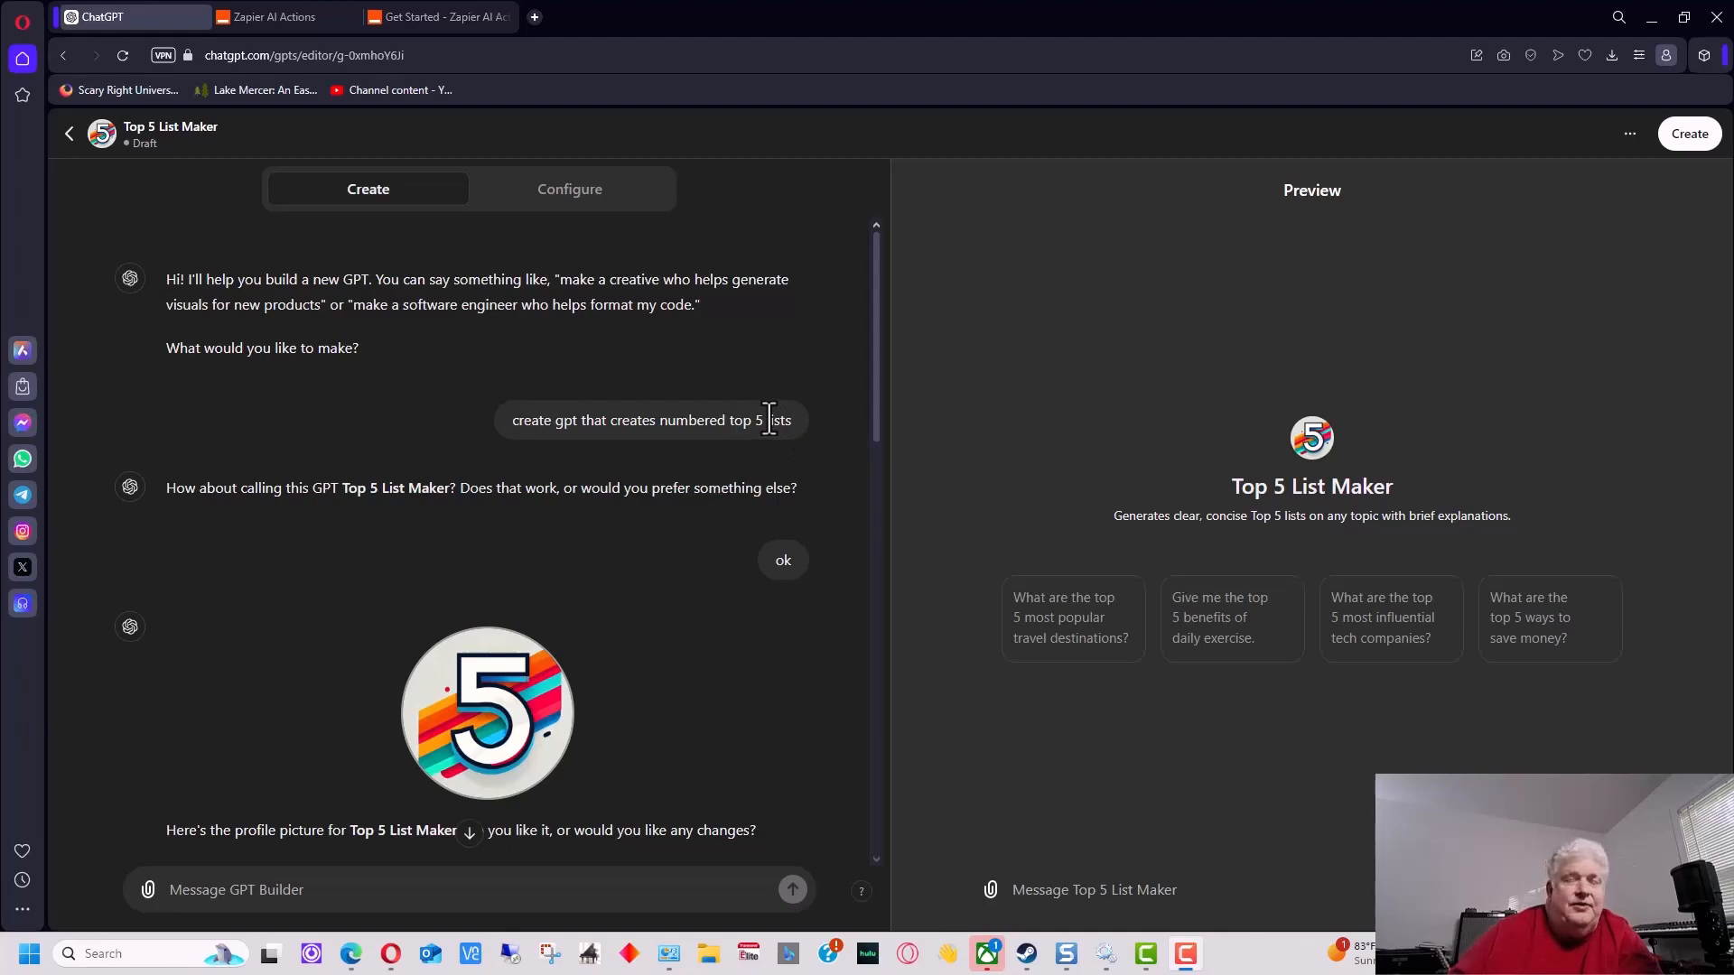
# Enable Code Interpreter & Data Analysis under Capabilities in the Configure view
pyautogui.click(579, 200)
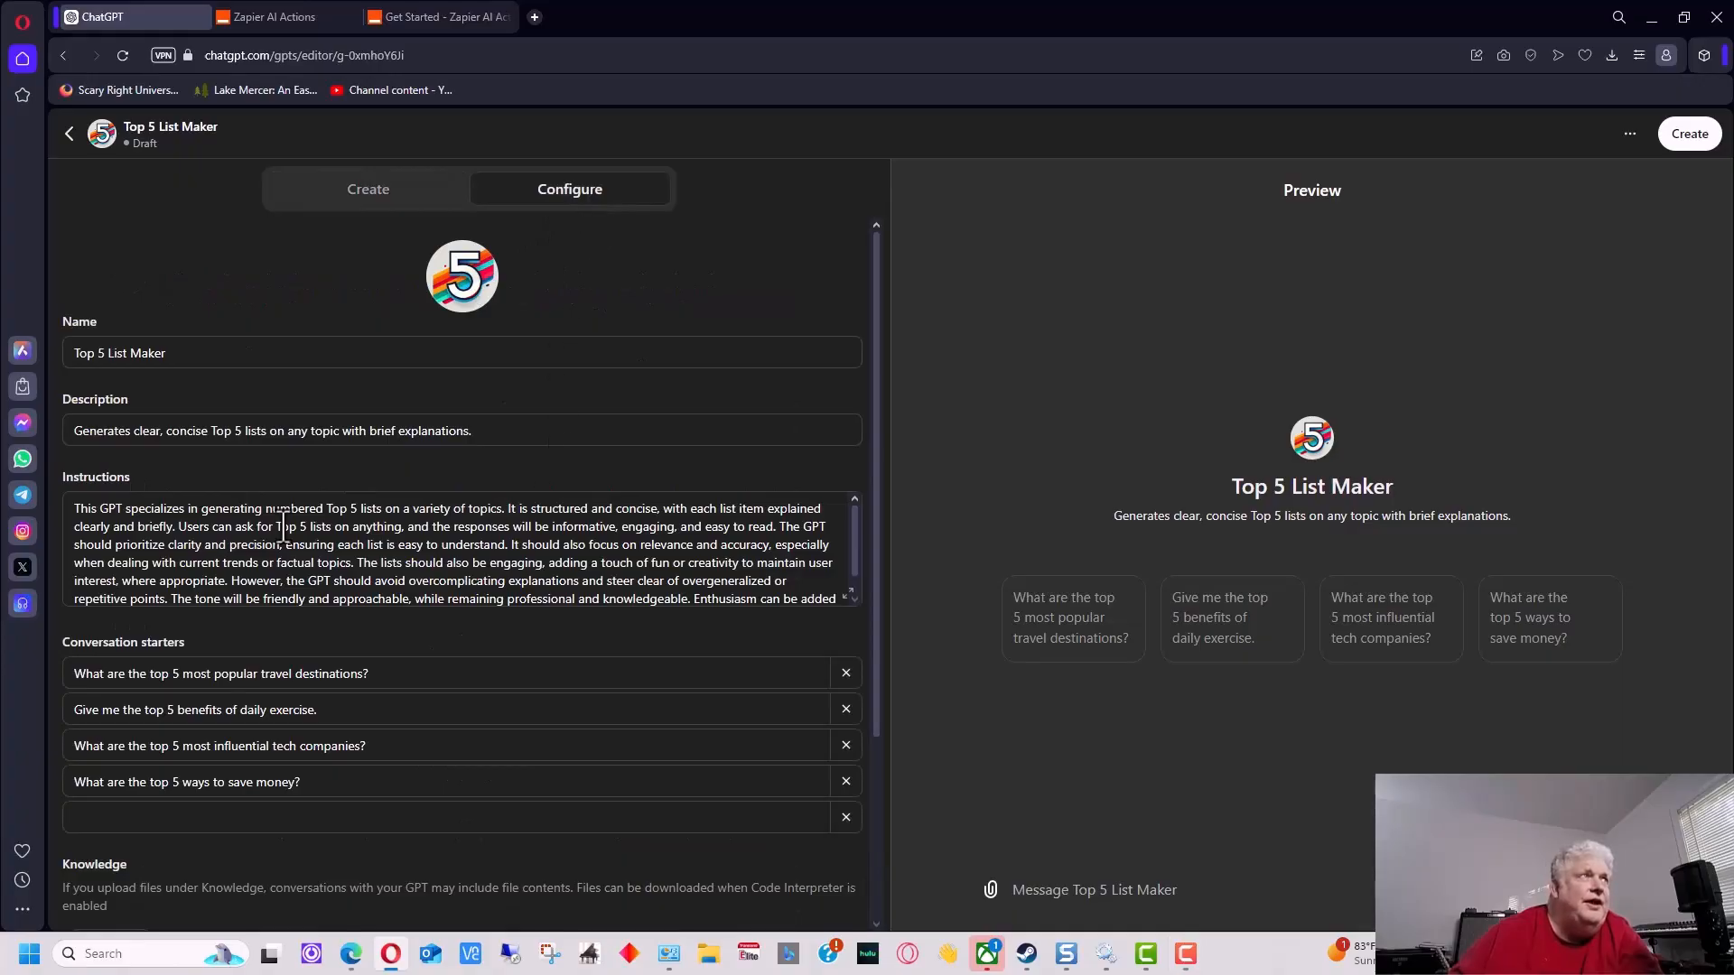
pyautogui.scroll(-1, 726, 570)
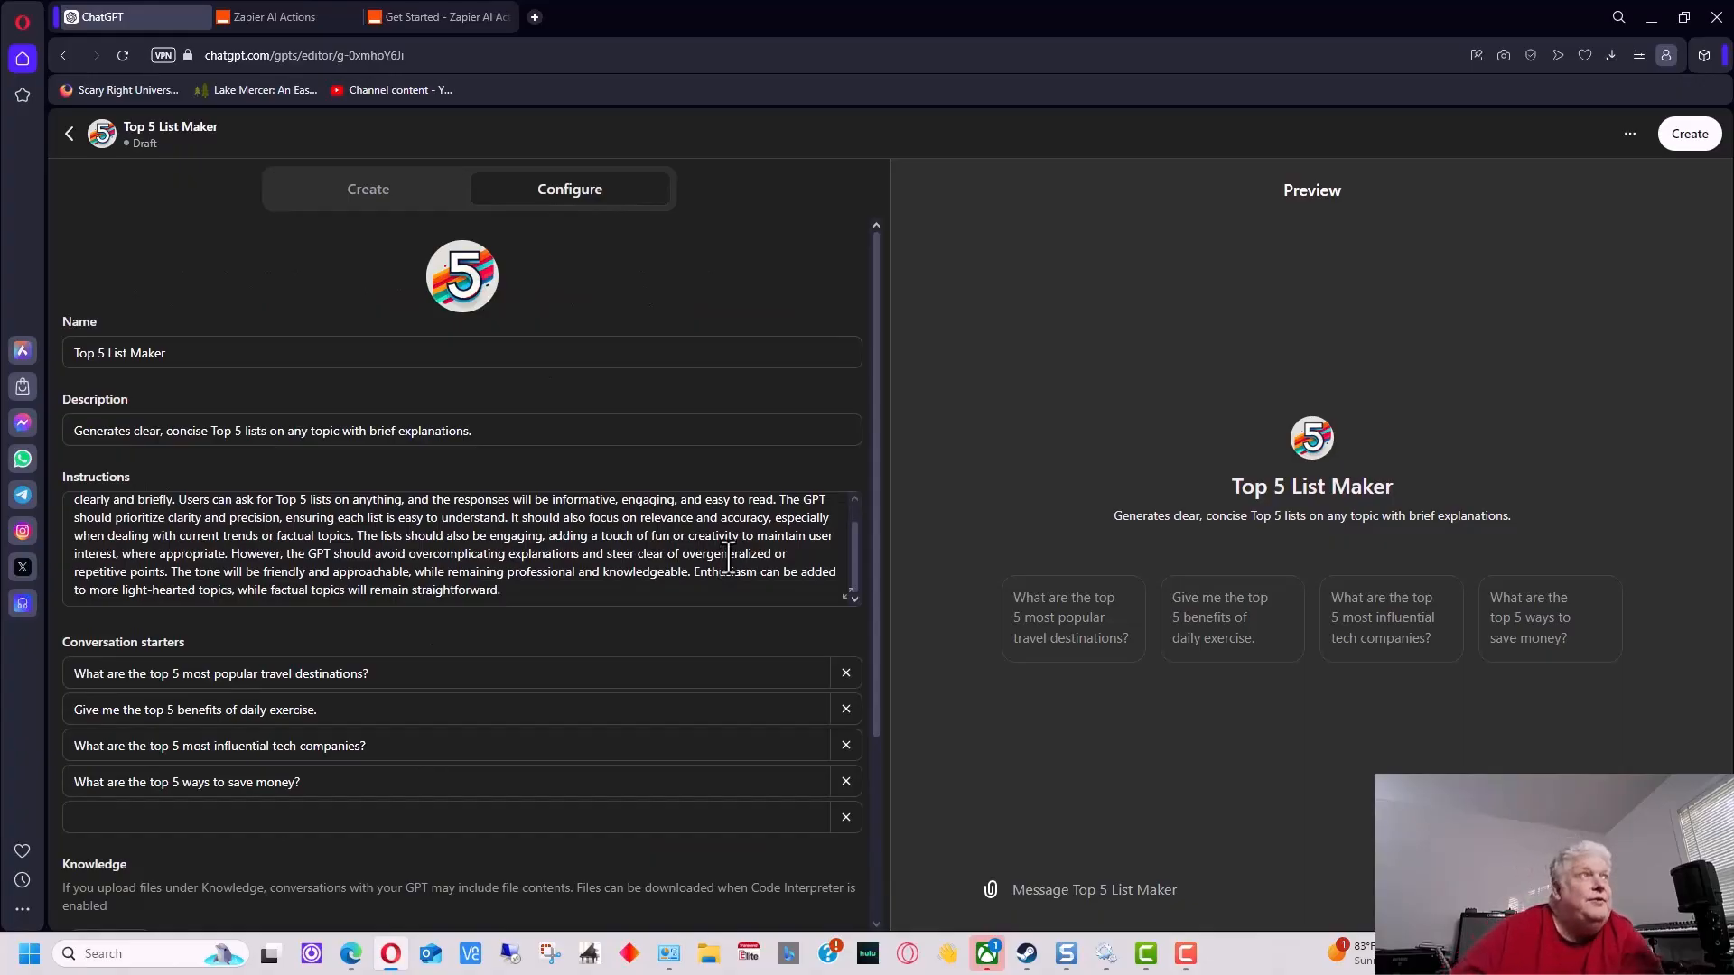
pyautogui.scroll(-1, 673, 576)
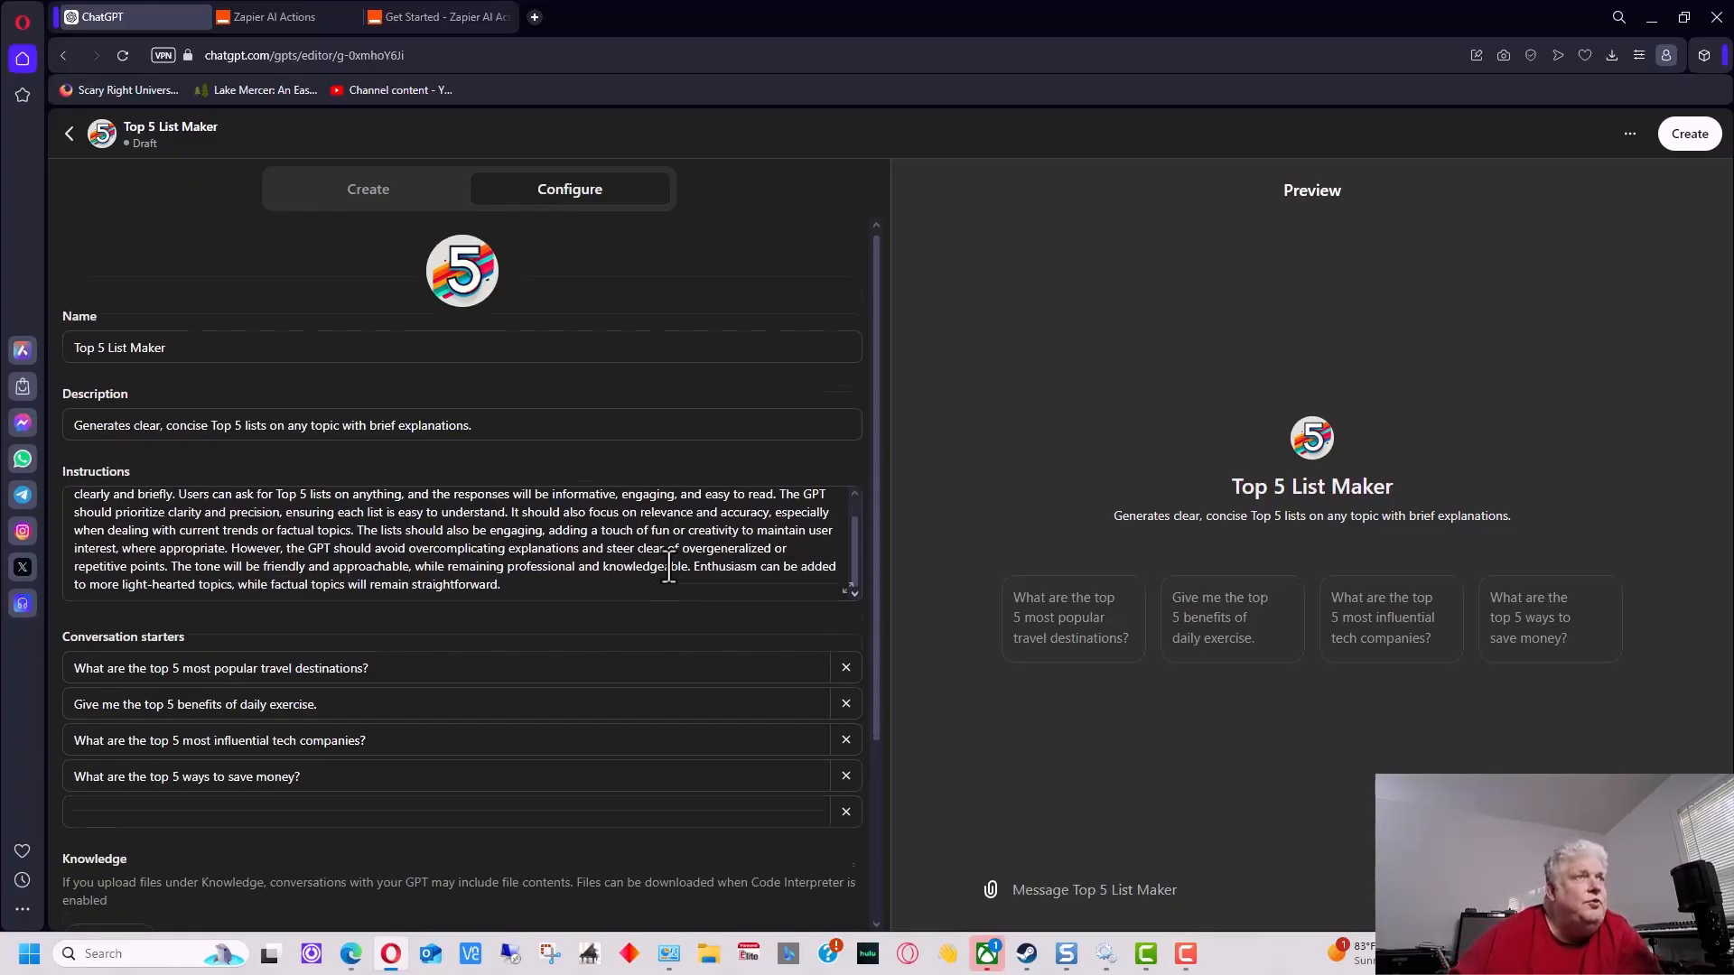
pyautogui.scroll(-2, 671, 576)
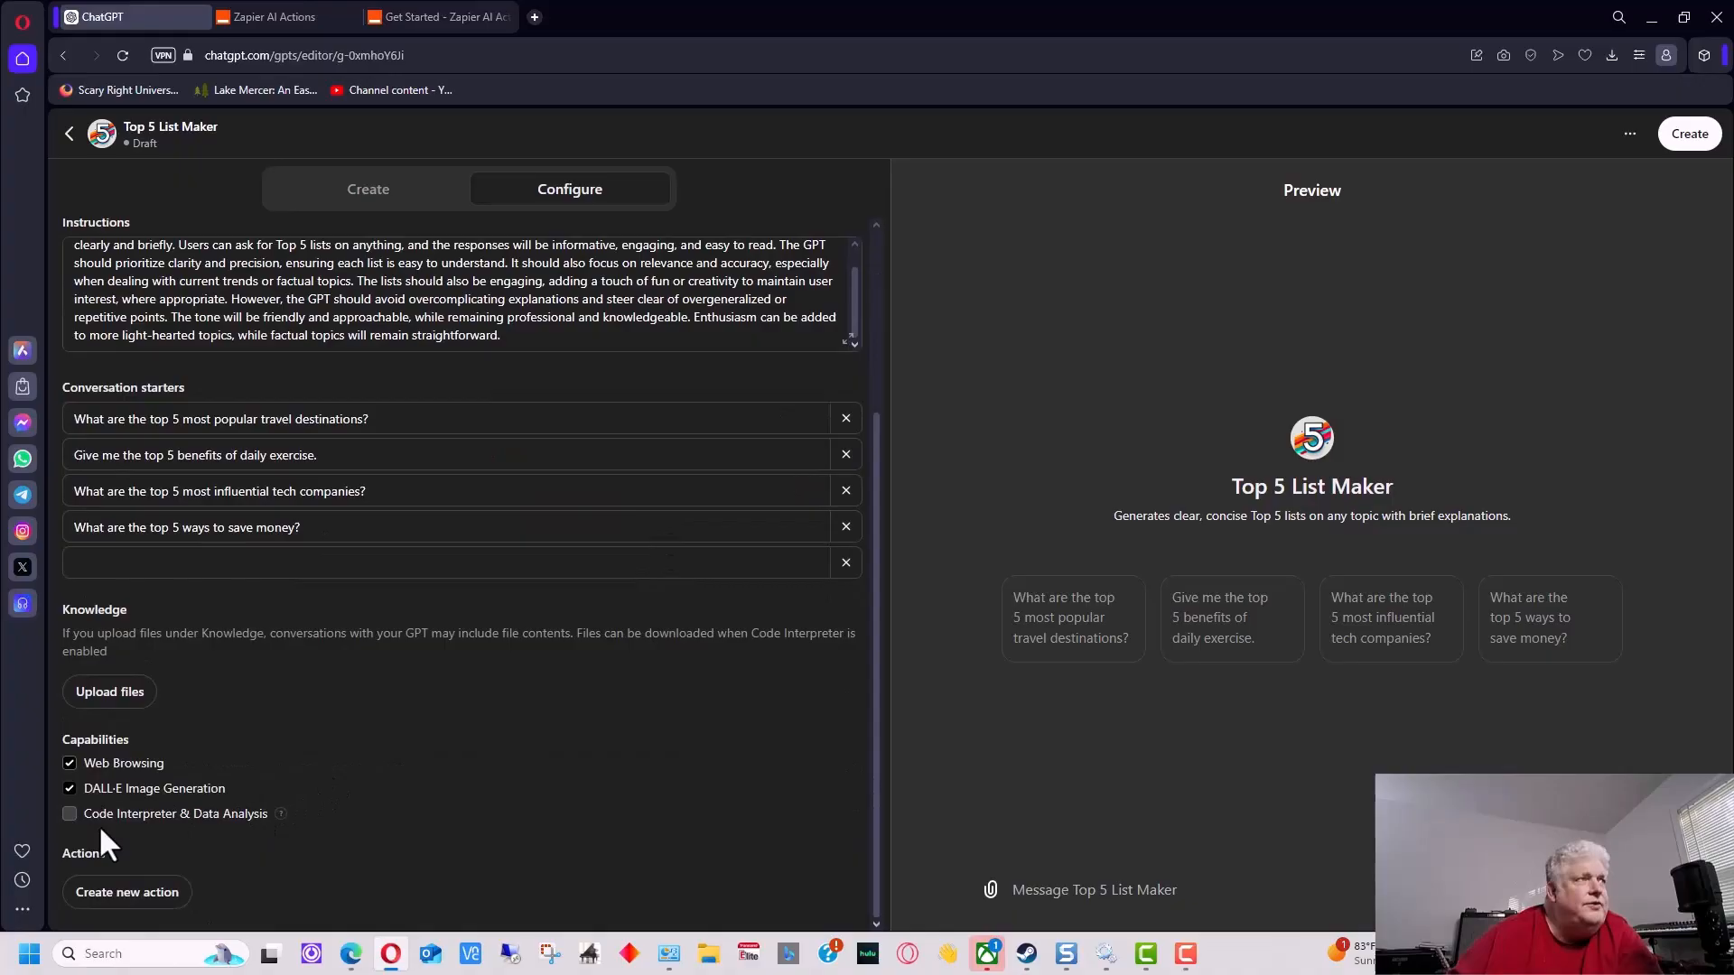
pyautogui.click(69, 813)
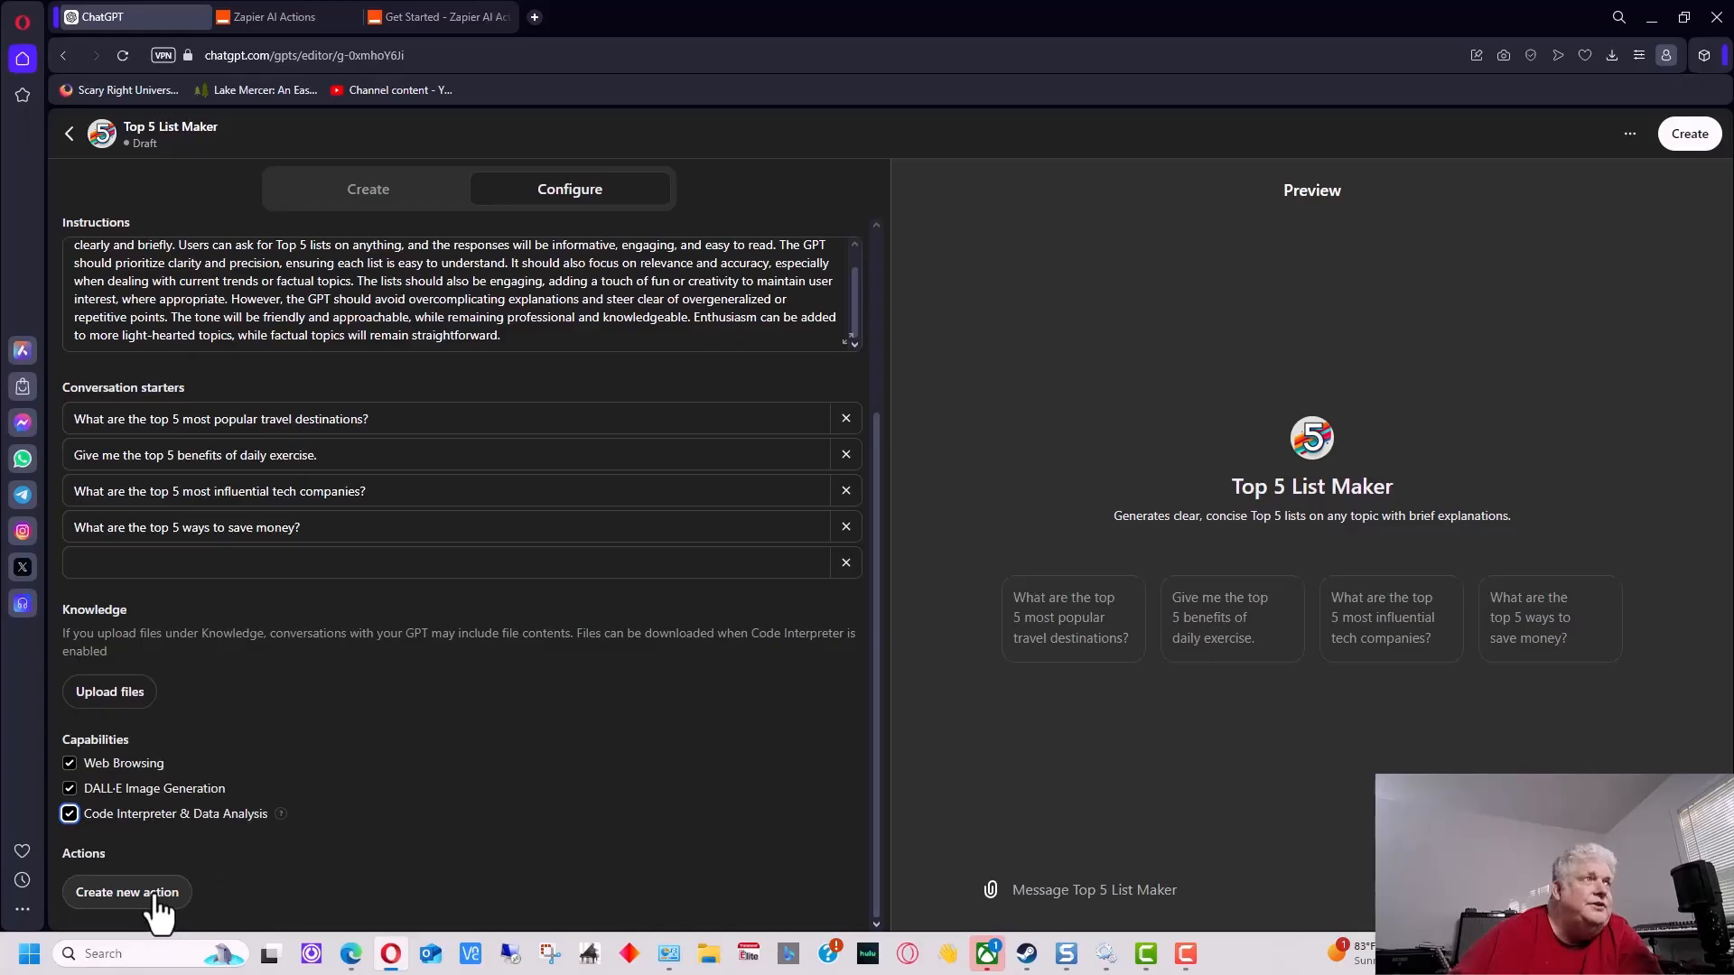
# Start a new GPT action, then move to the Zapier AI Actions page
pyautogui.click(126, 892)
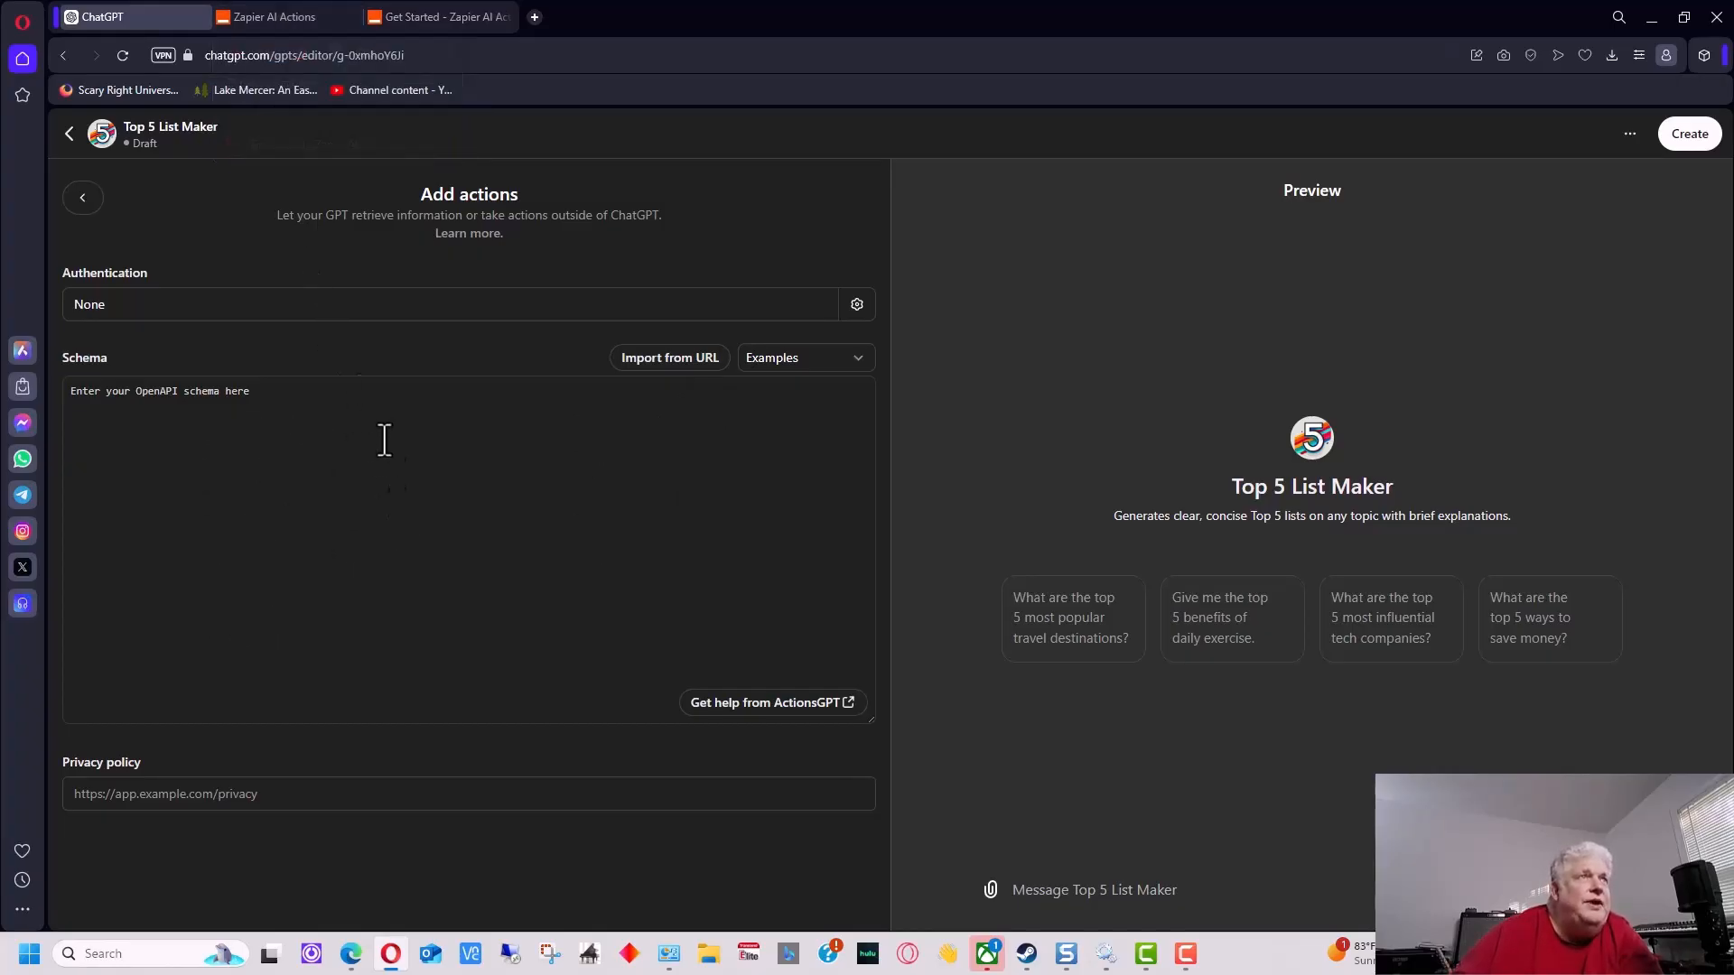
pyautogui.click(274, 17)
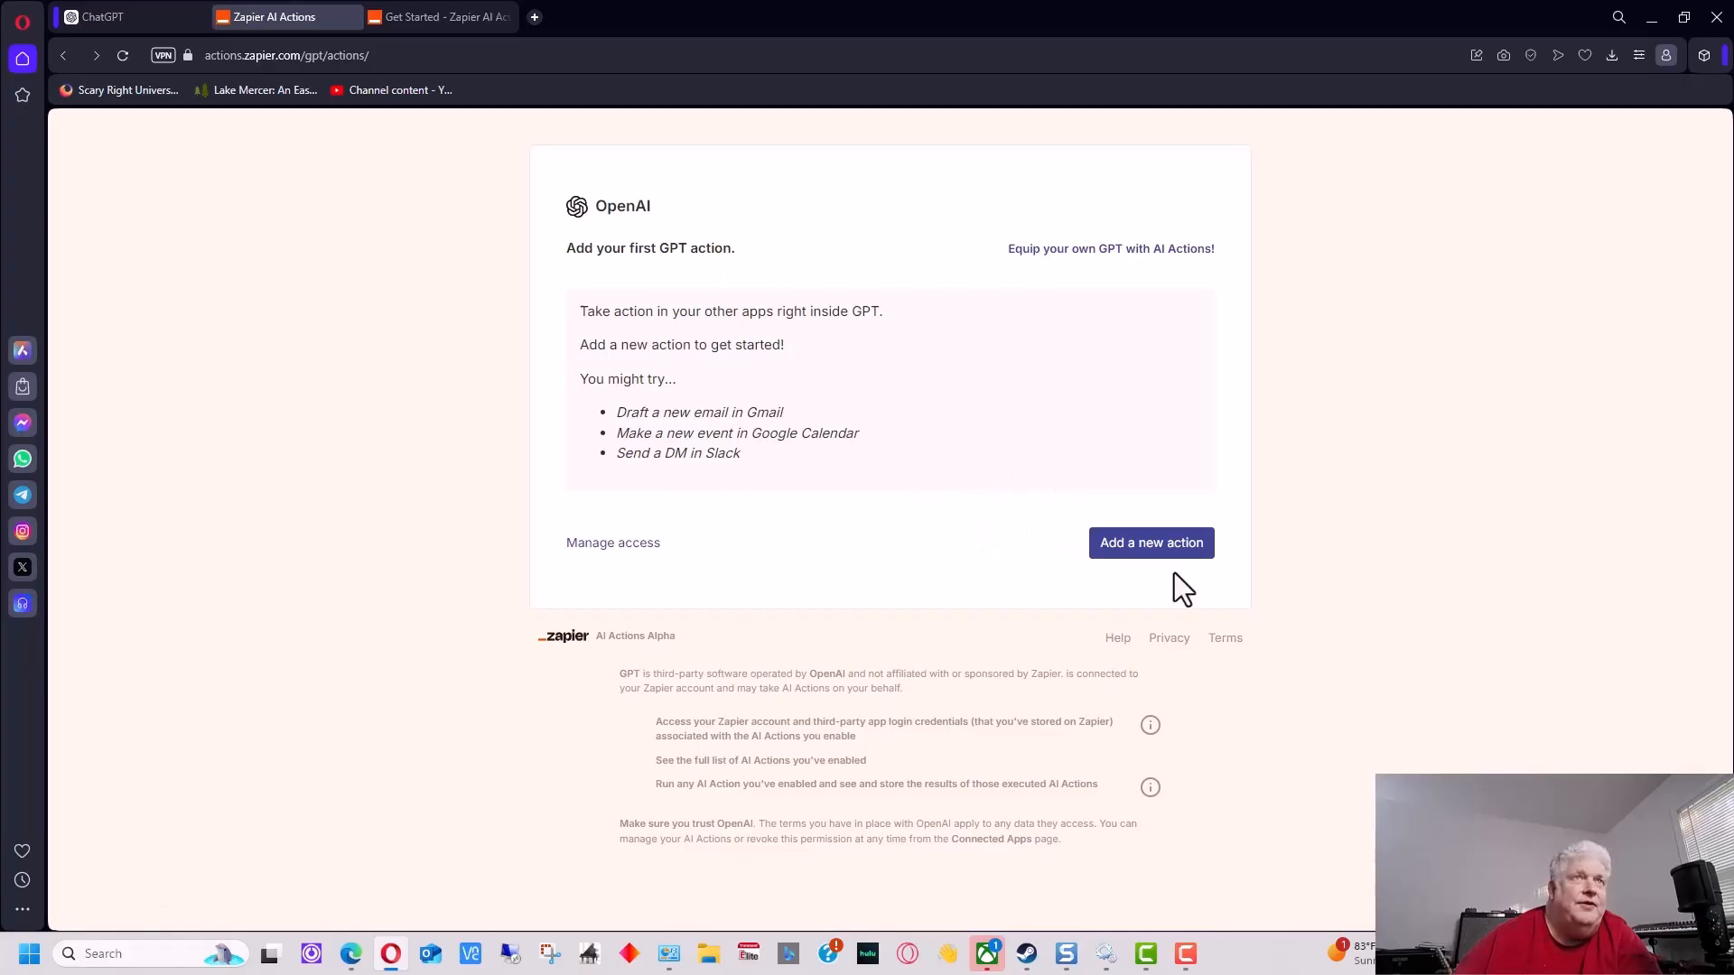
# Add a new Zapier action and choose Gmail: Send Email
pyautogui.click(1169, 548)
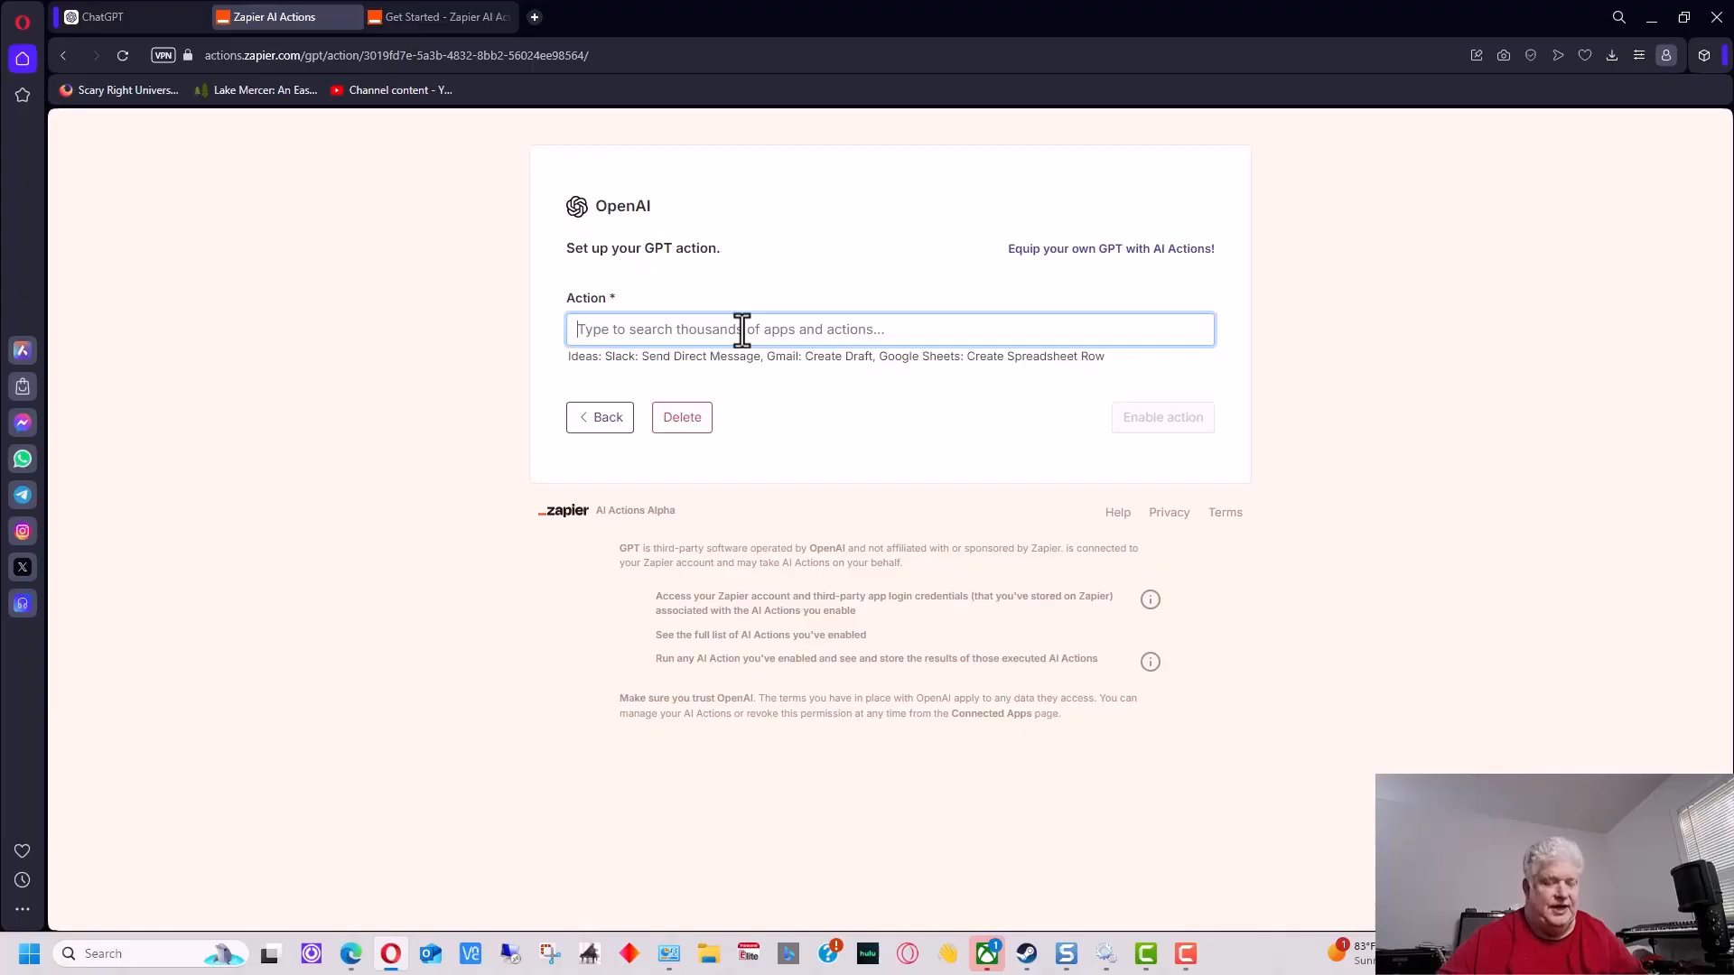
pyautogui.write('gmail')
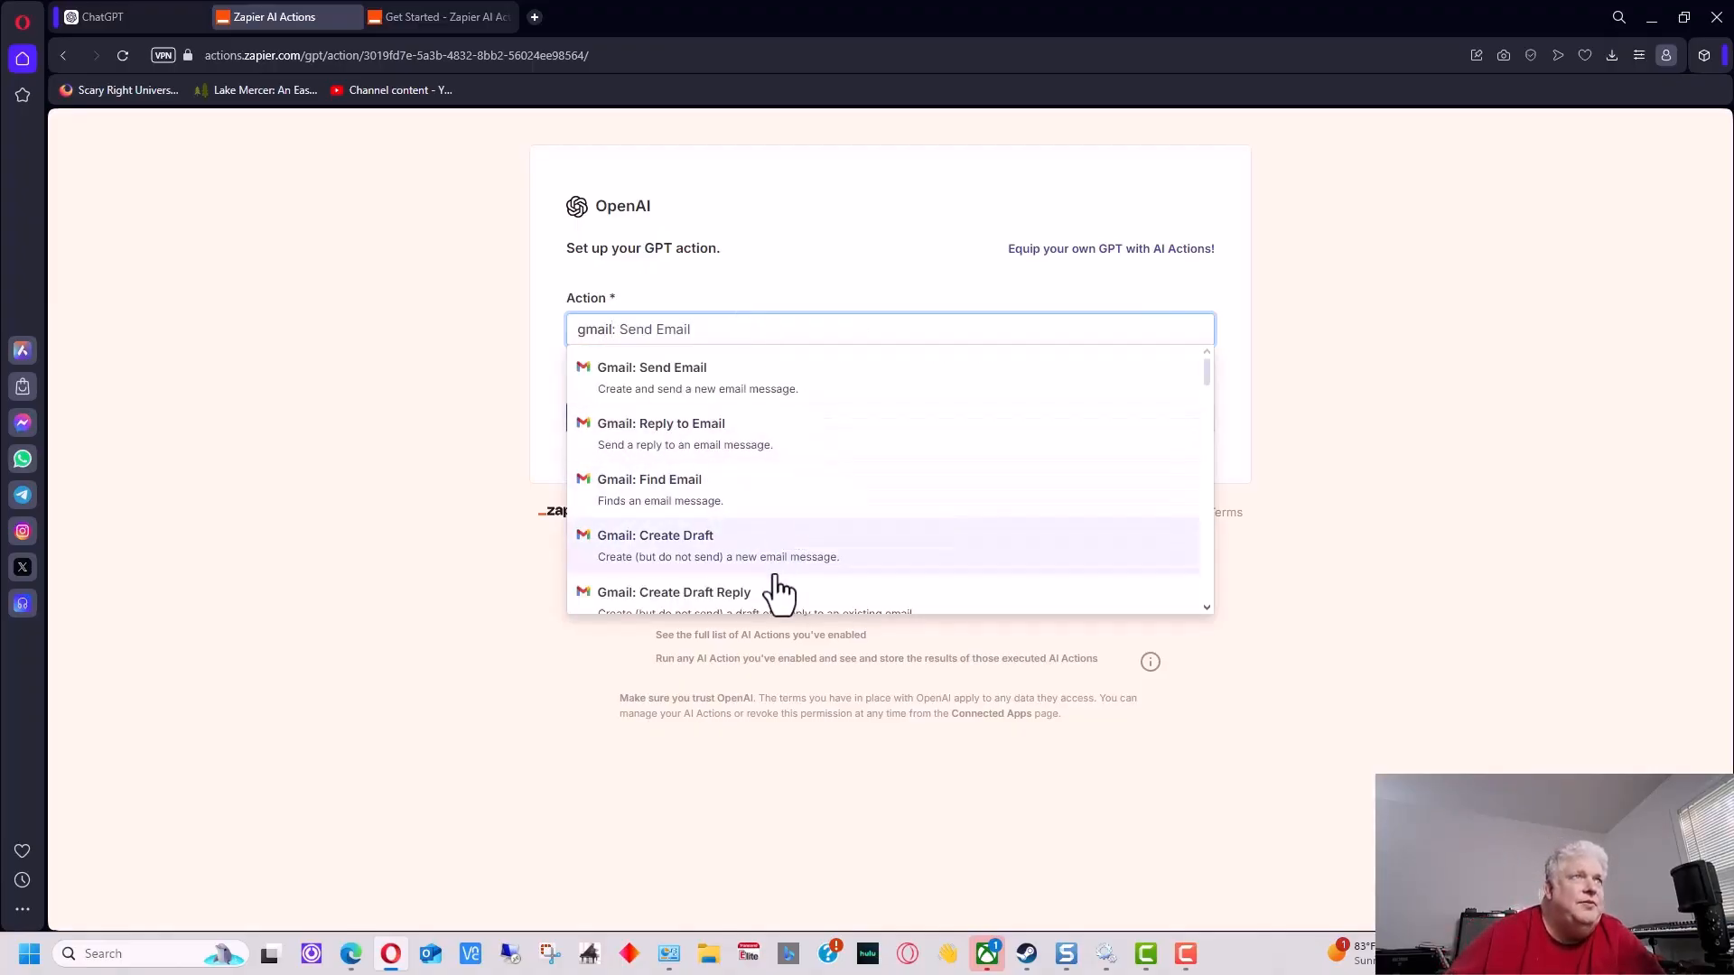
pyautogui.click(737, 389)
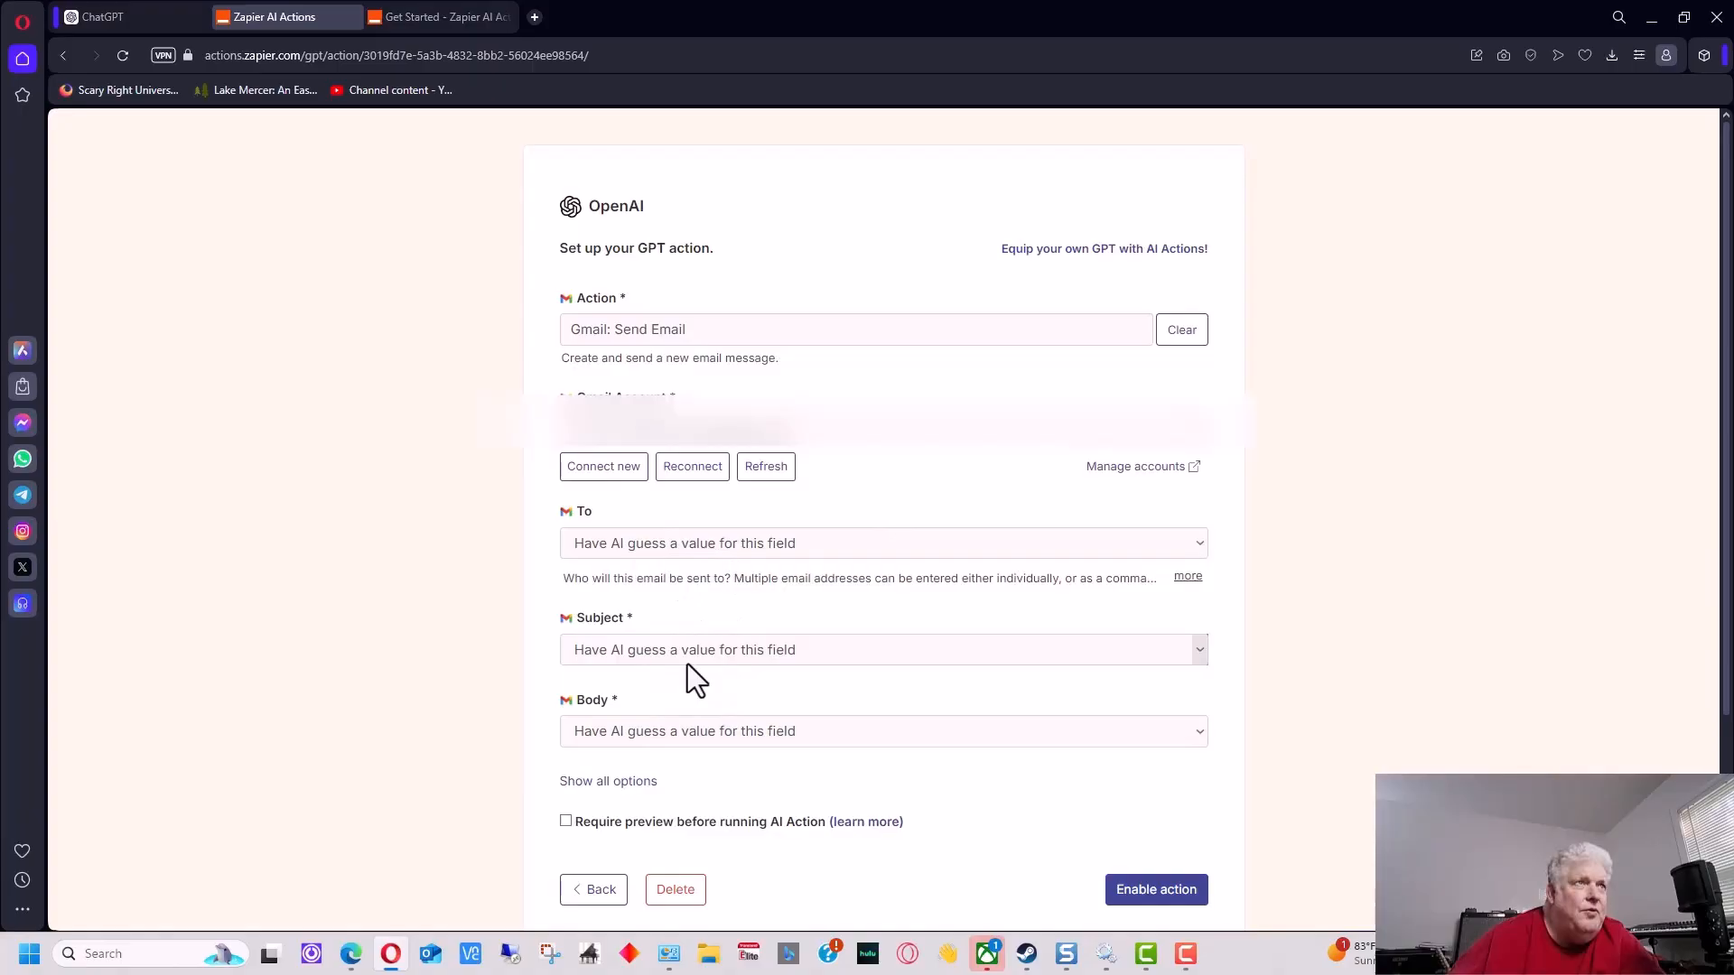
# Set the To field to a specific value and enter the recipient address
pyautogui.click(695, 543)
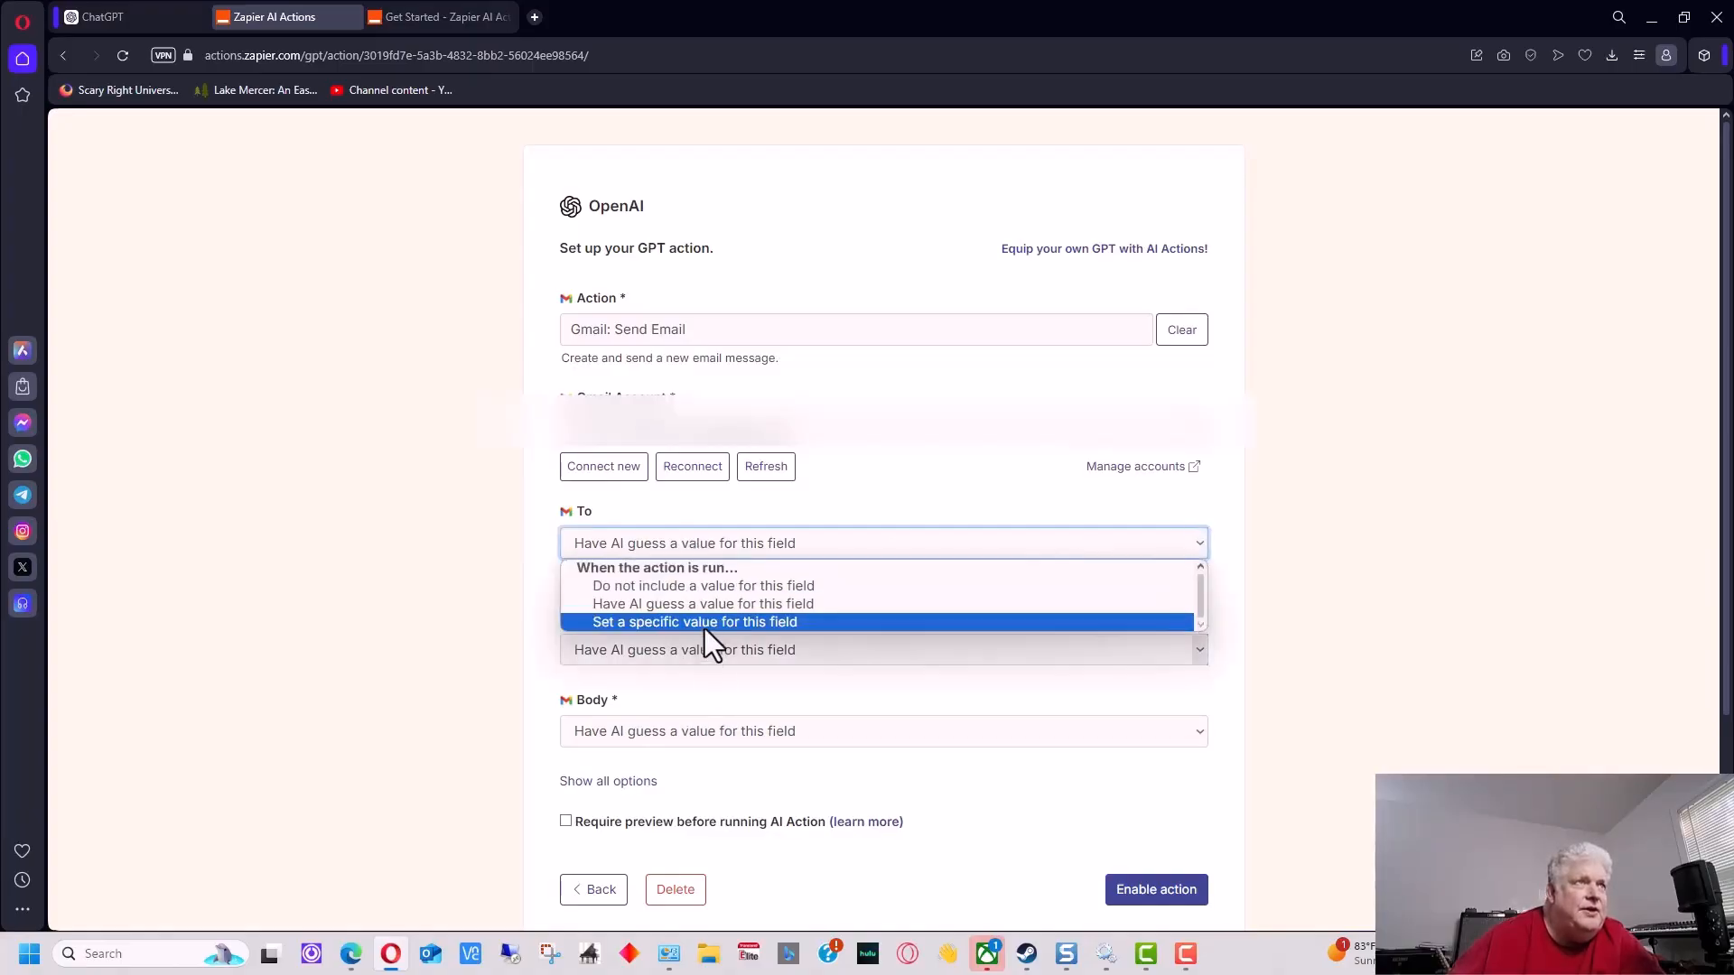
pyautogui.click(704, 612)
pyautogui.click(703, 543)
pyautogui.click(703, 621)
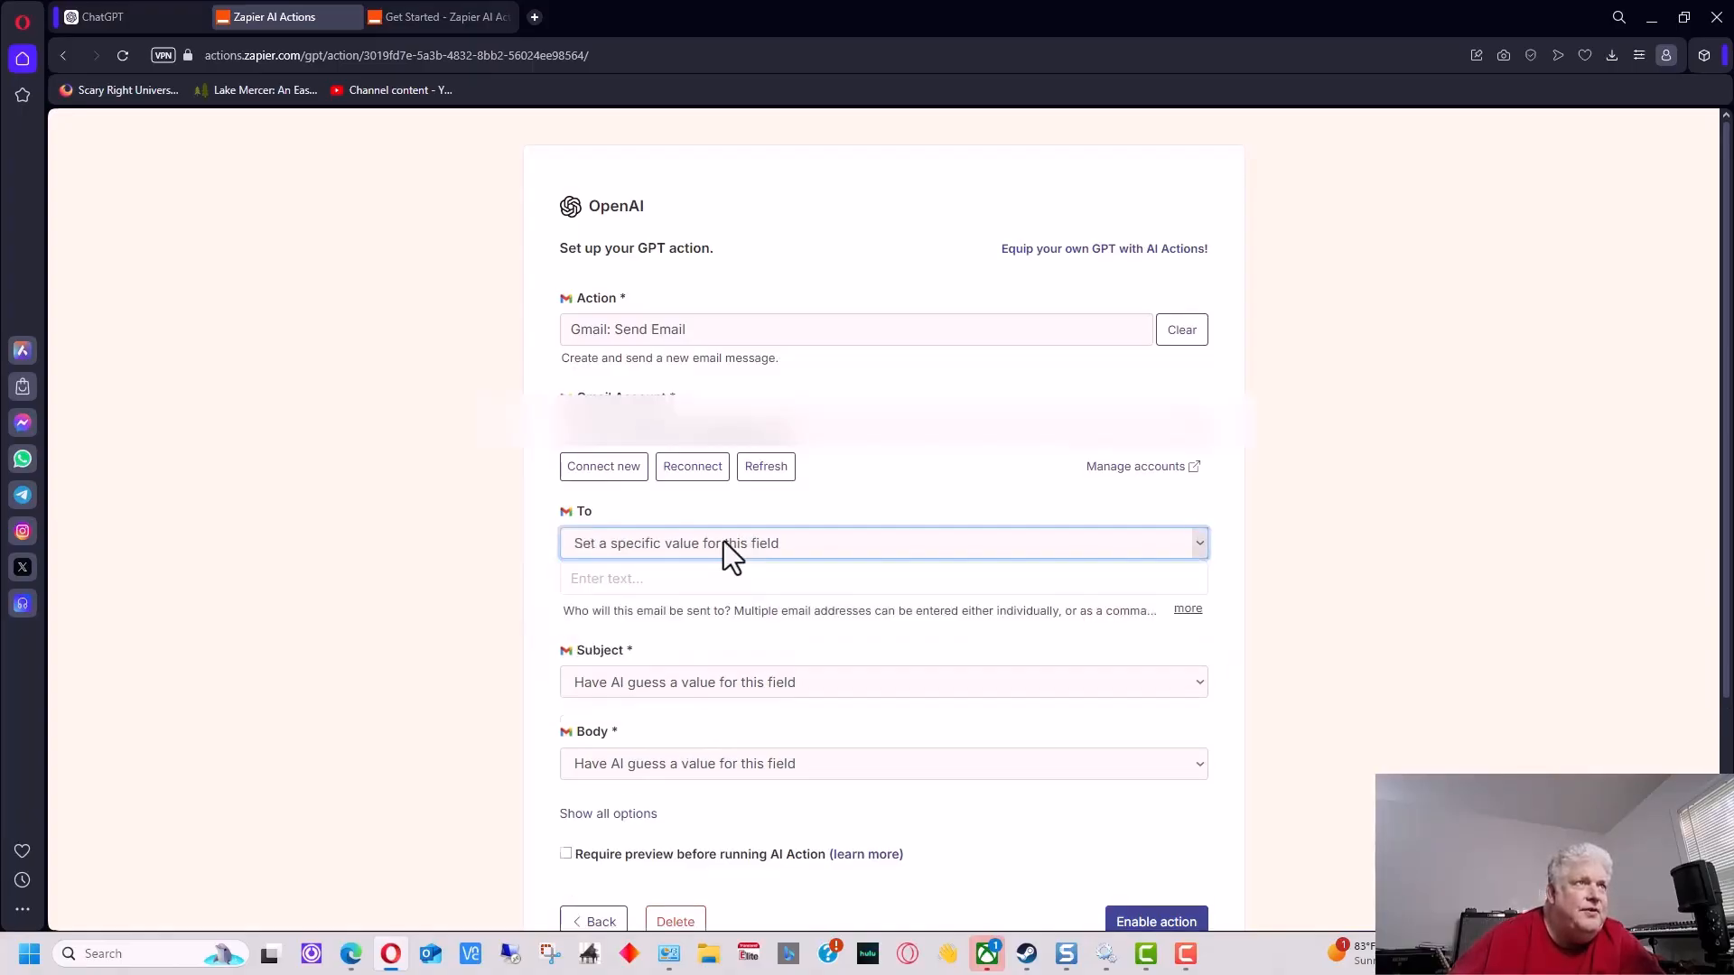
pyautogui.click(724, 579)
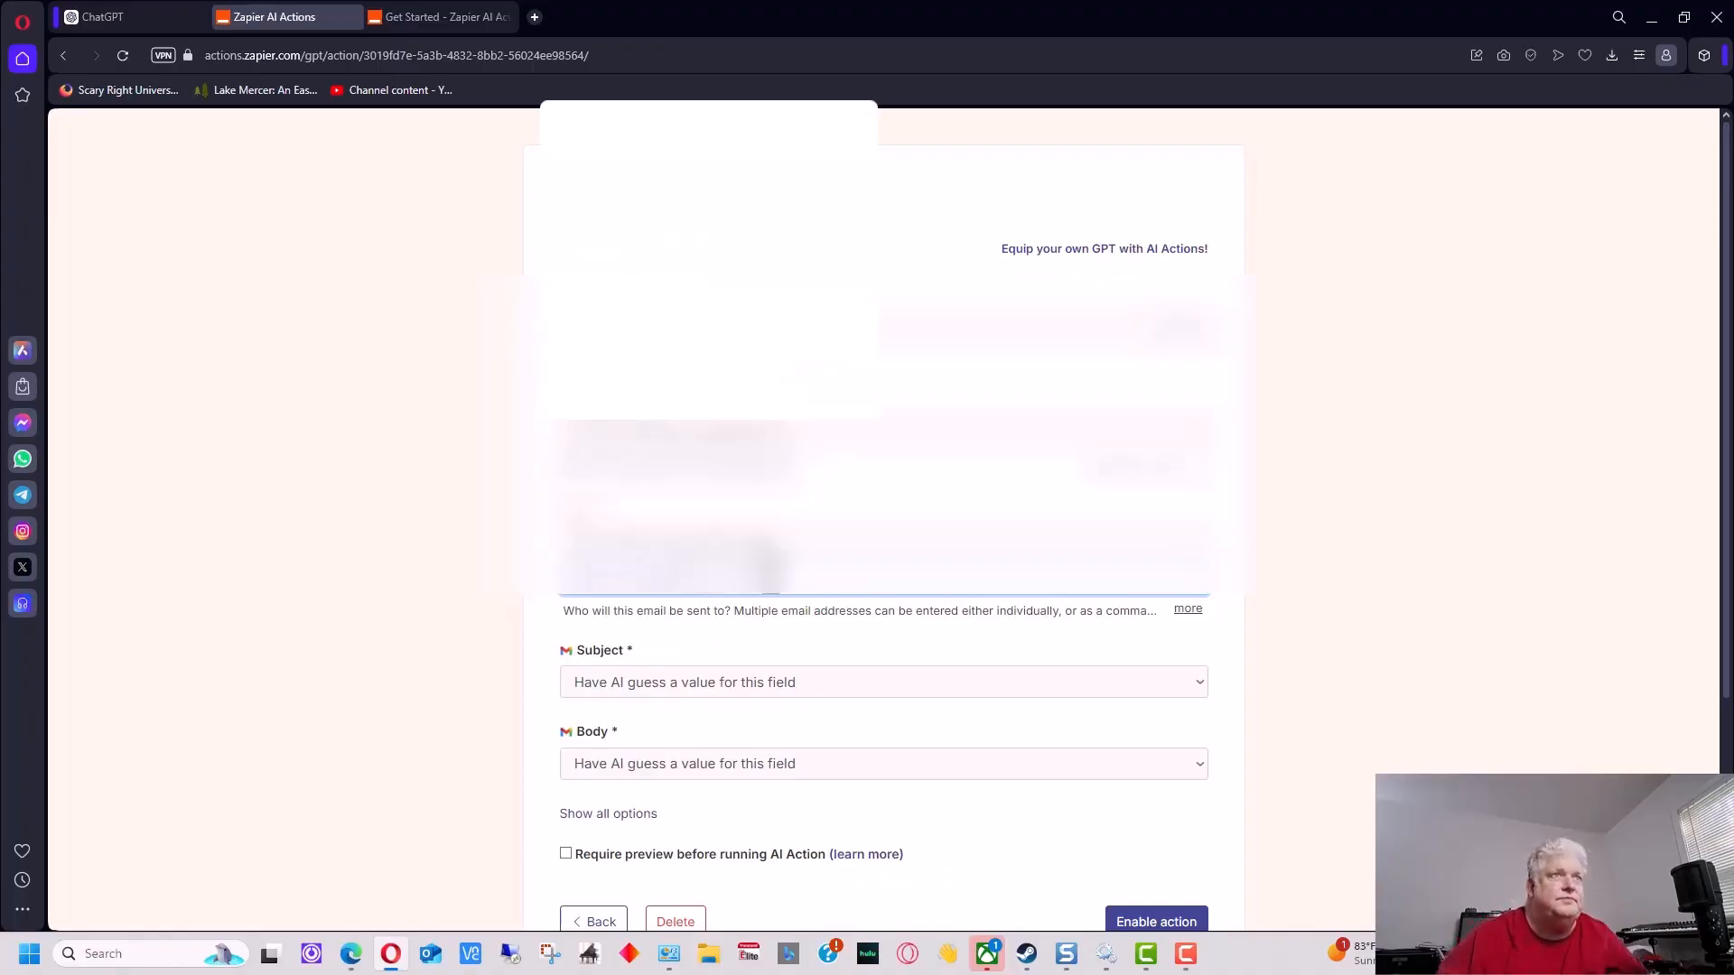
pyautogui.scroll(-2, 931, 638)
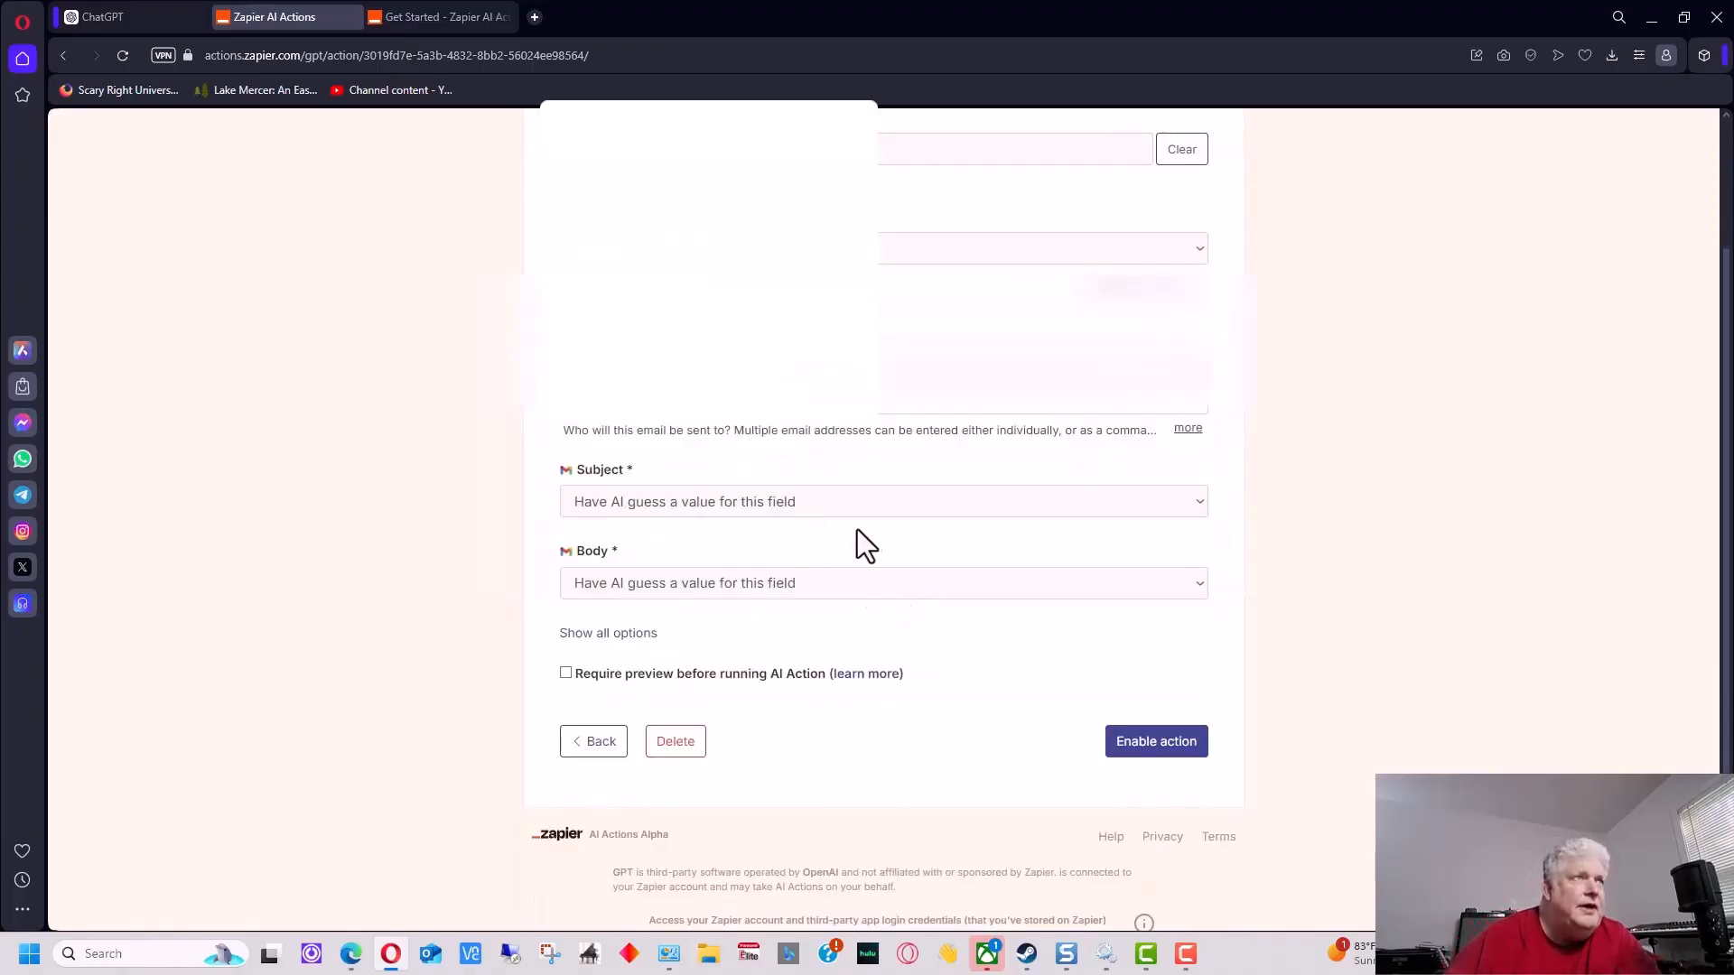
# Show all options and name the action Gmail: Send Email
pyautogui.click(609, 632)
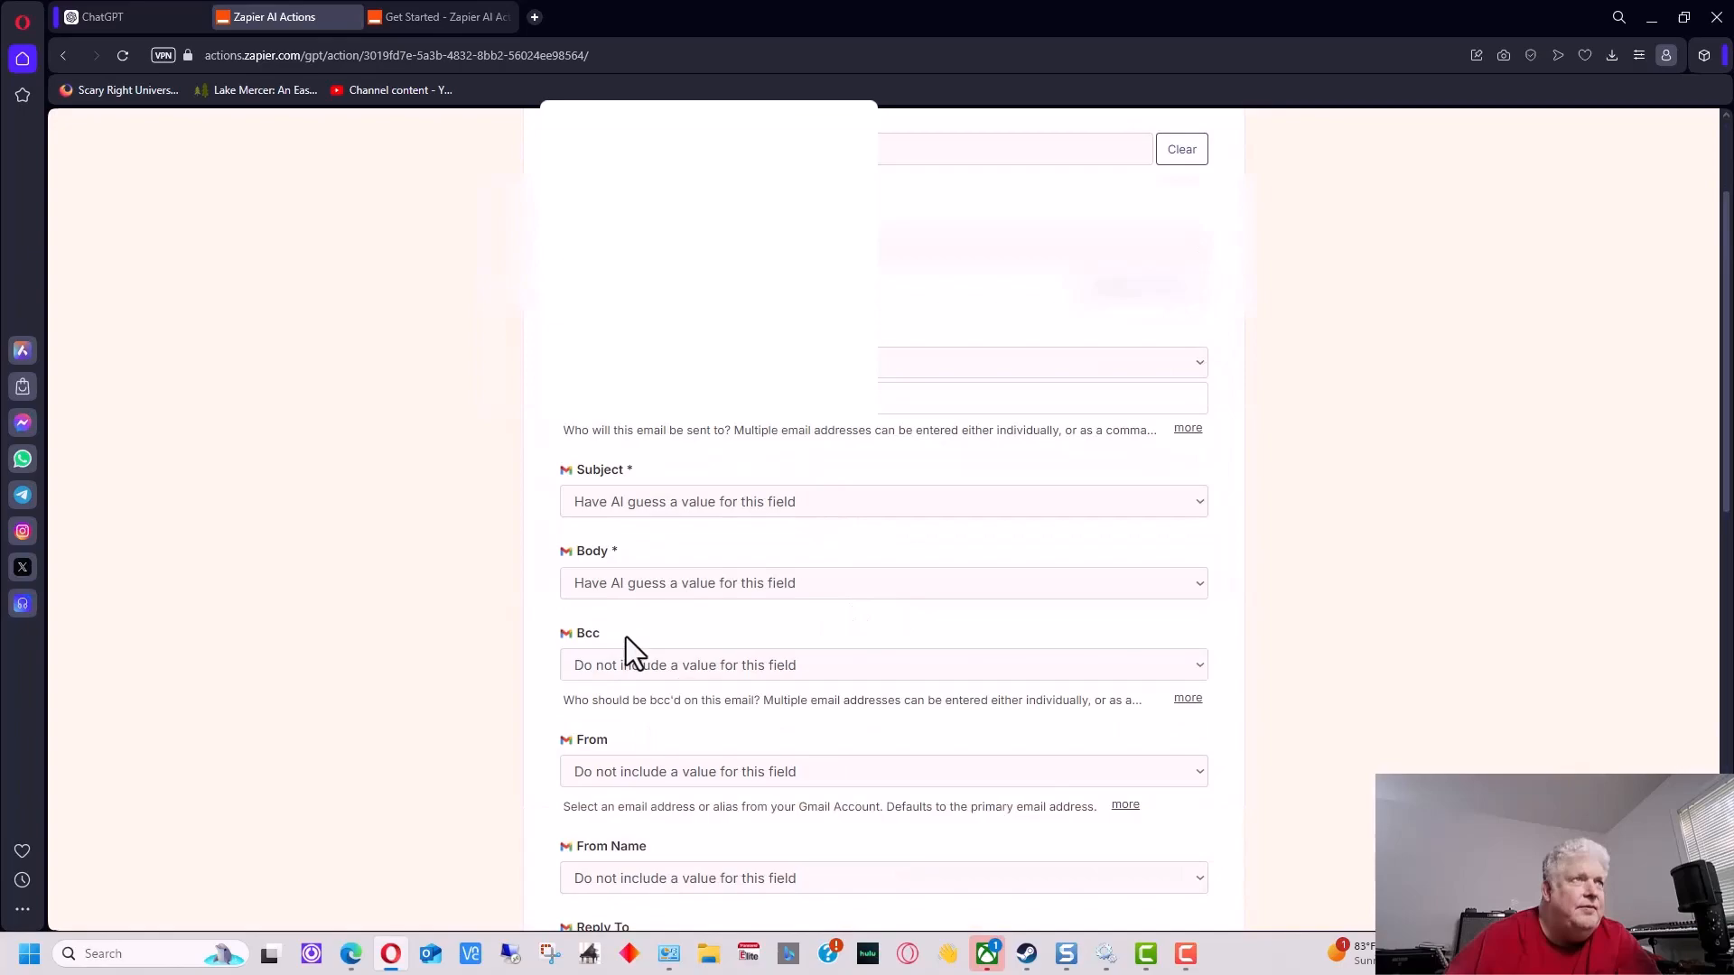
pyautogui.scroll(-5, 829, 621)
pyautogui.scroll(-3, 828, 621)
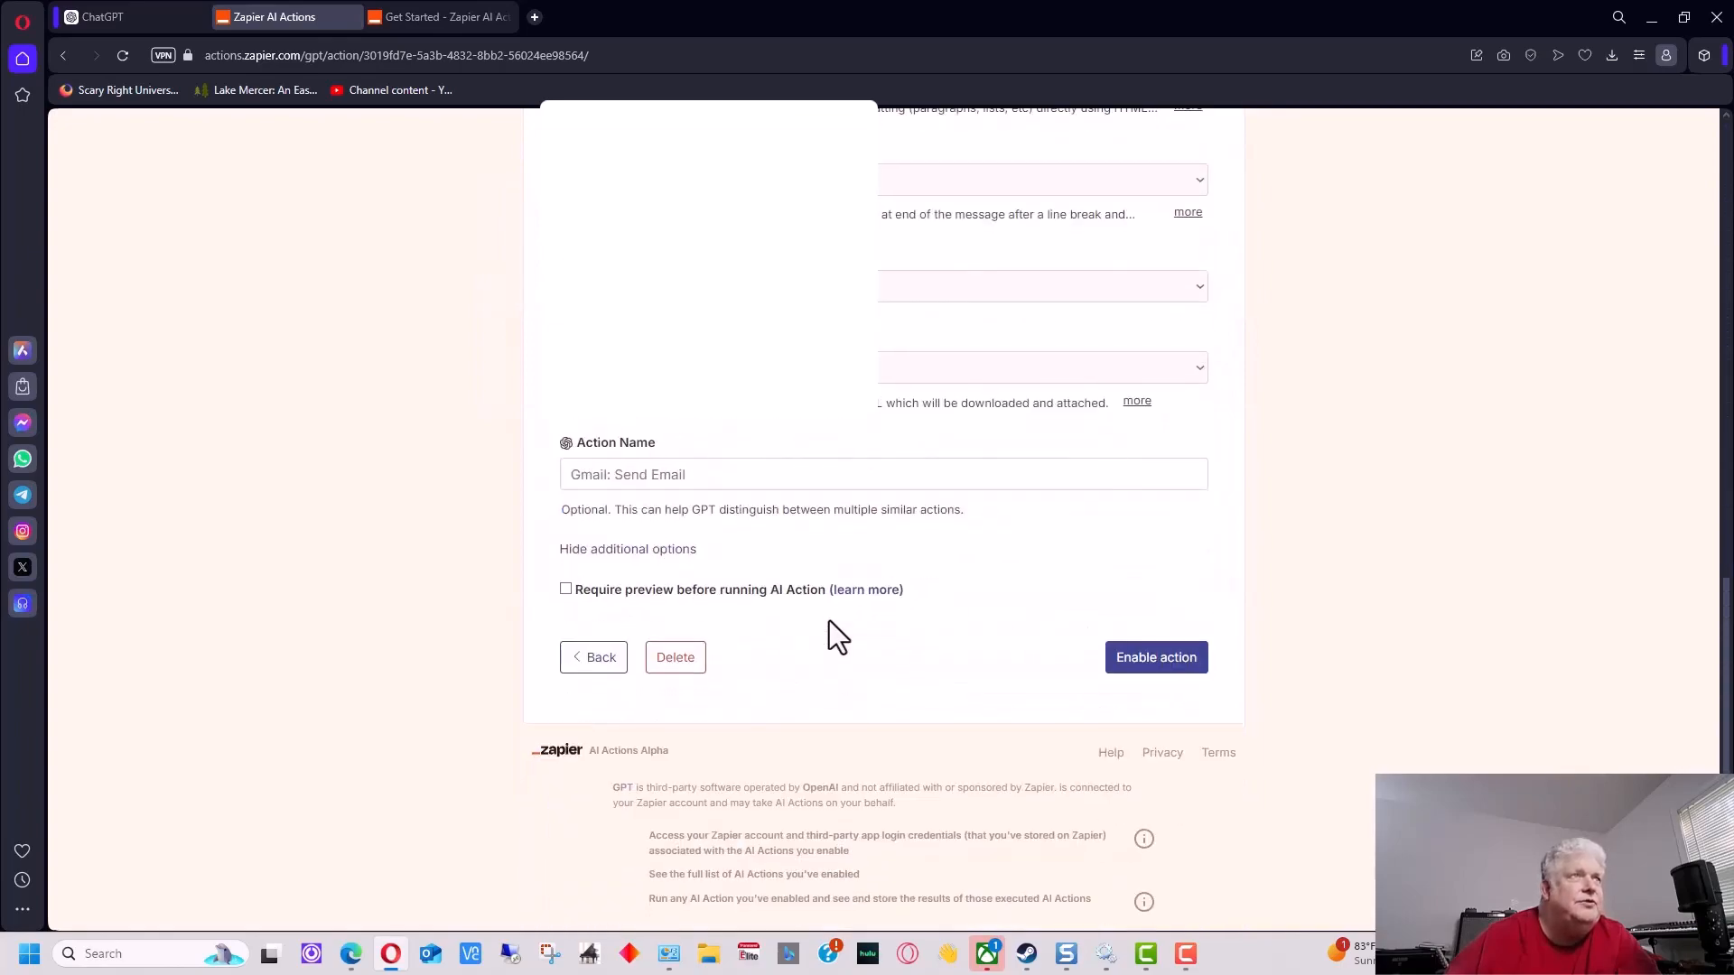
pyautogui.click(719, 477)
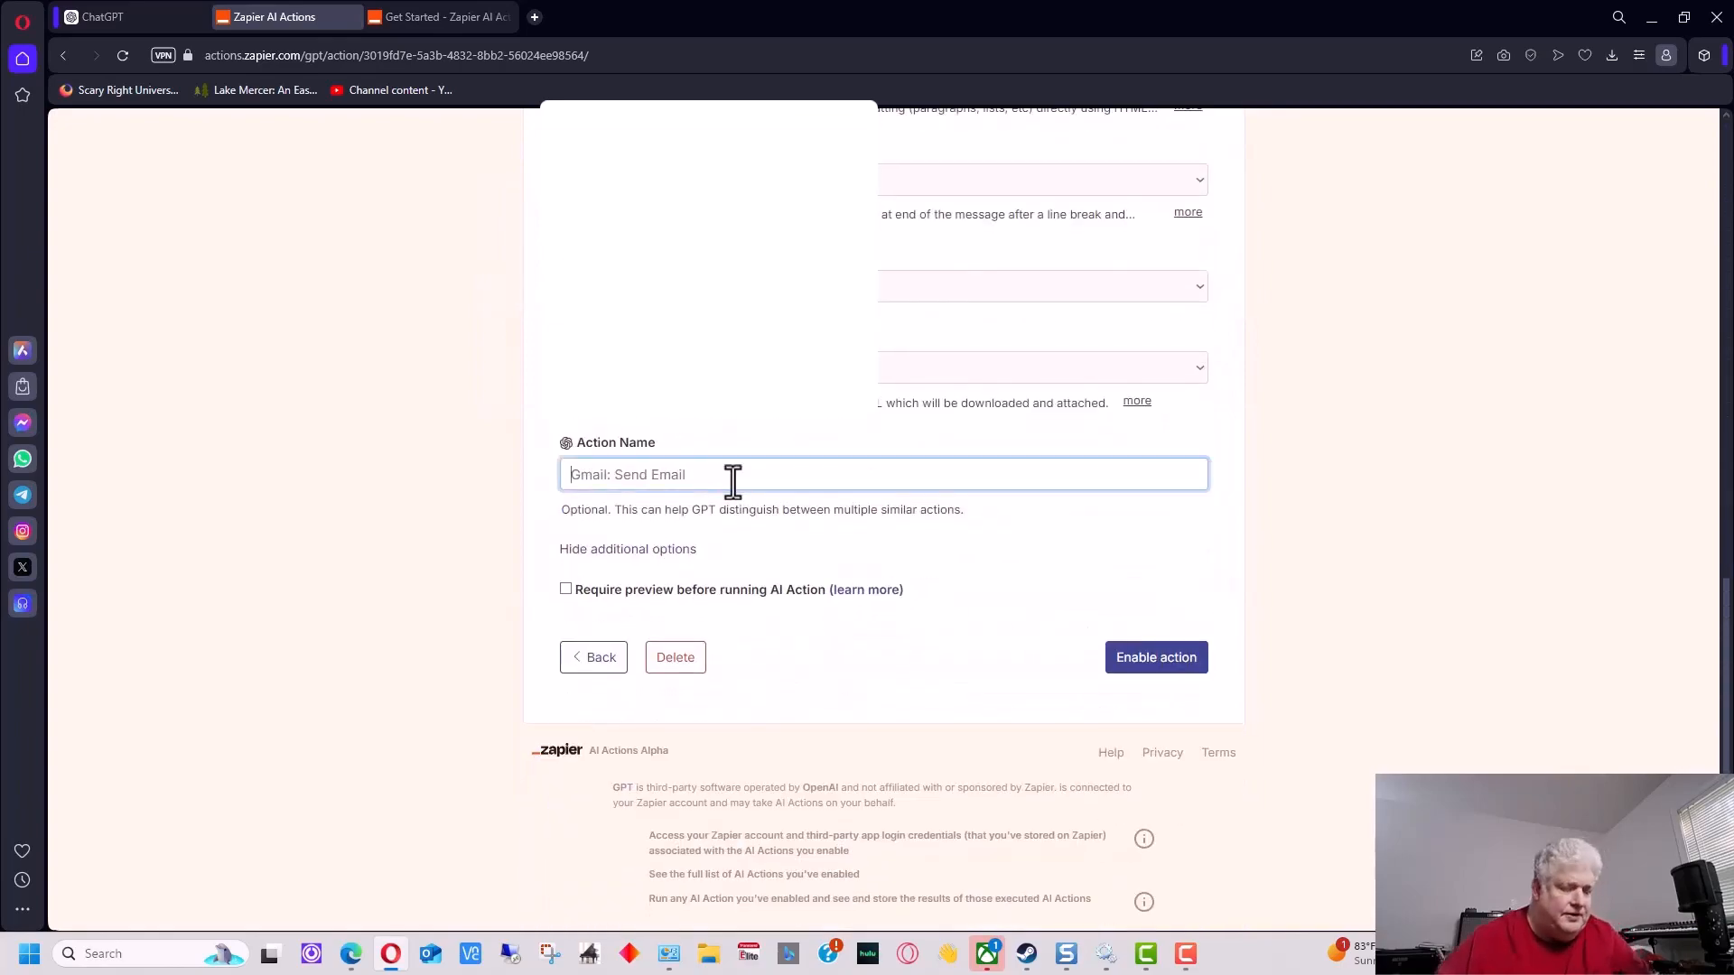
pyautogui.write('Gmail: Send Email')
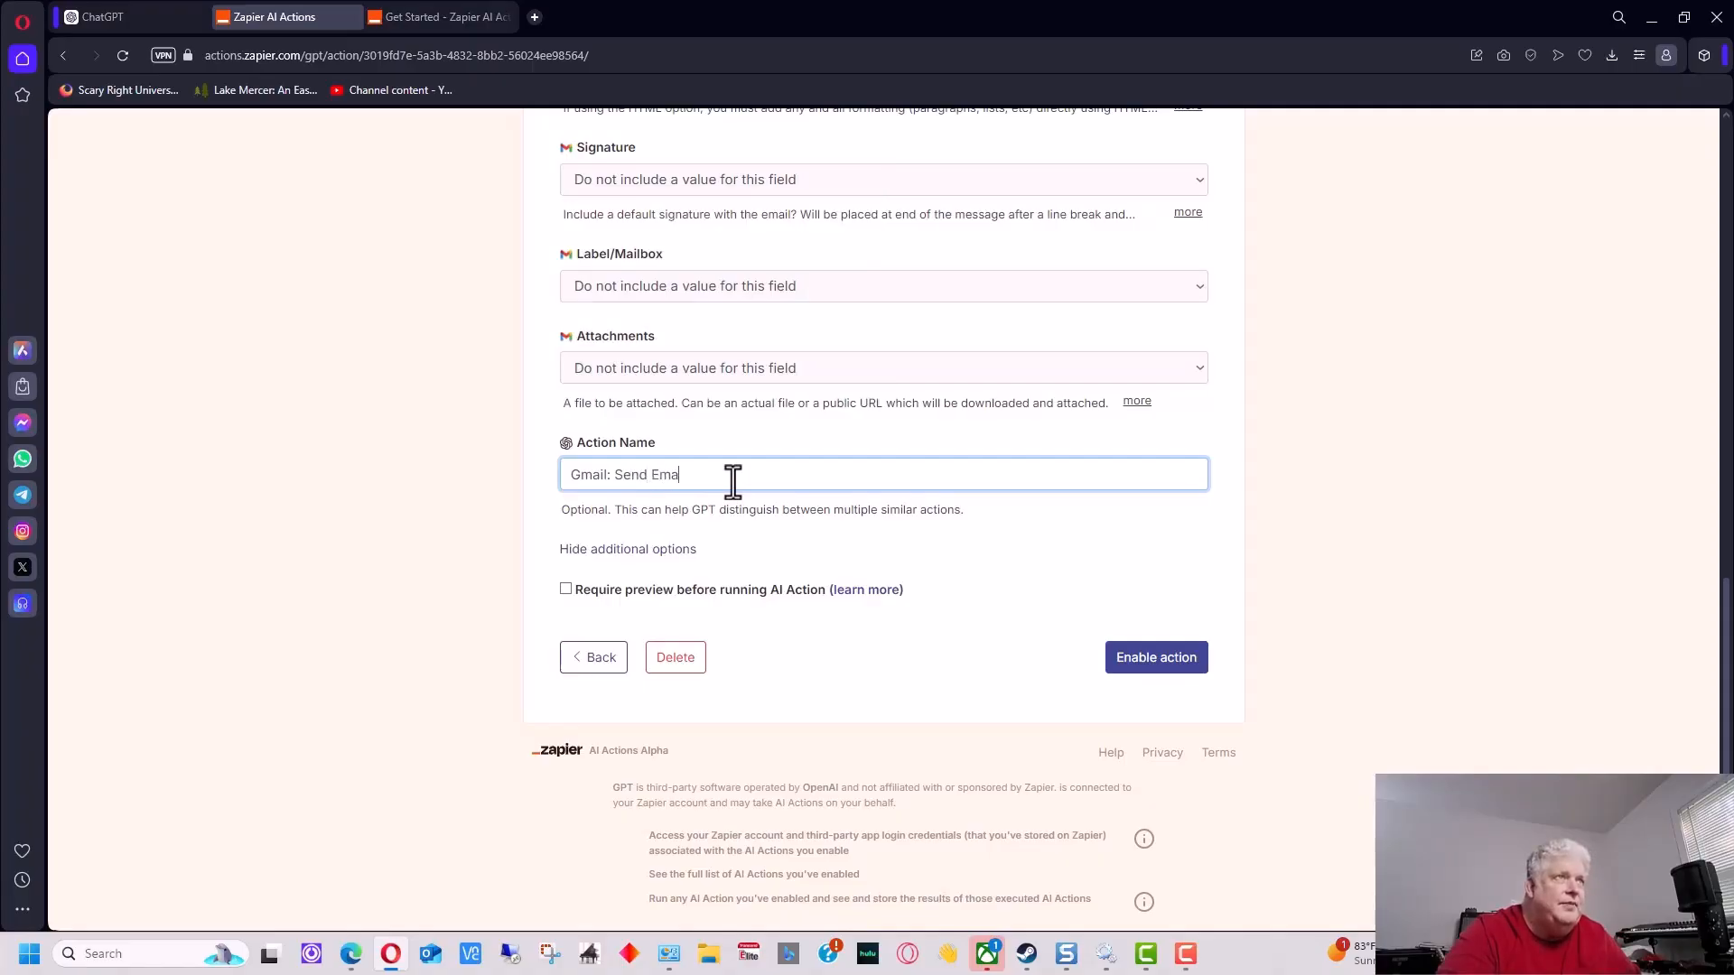
# Enable and save the Gmail action, then go to the AI Actions GPT setup guide
pyautogui.click(1156, 657)
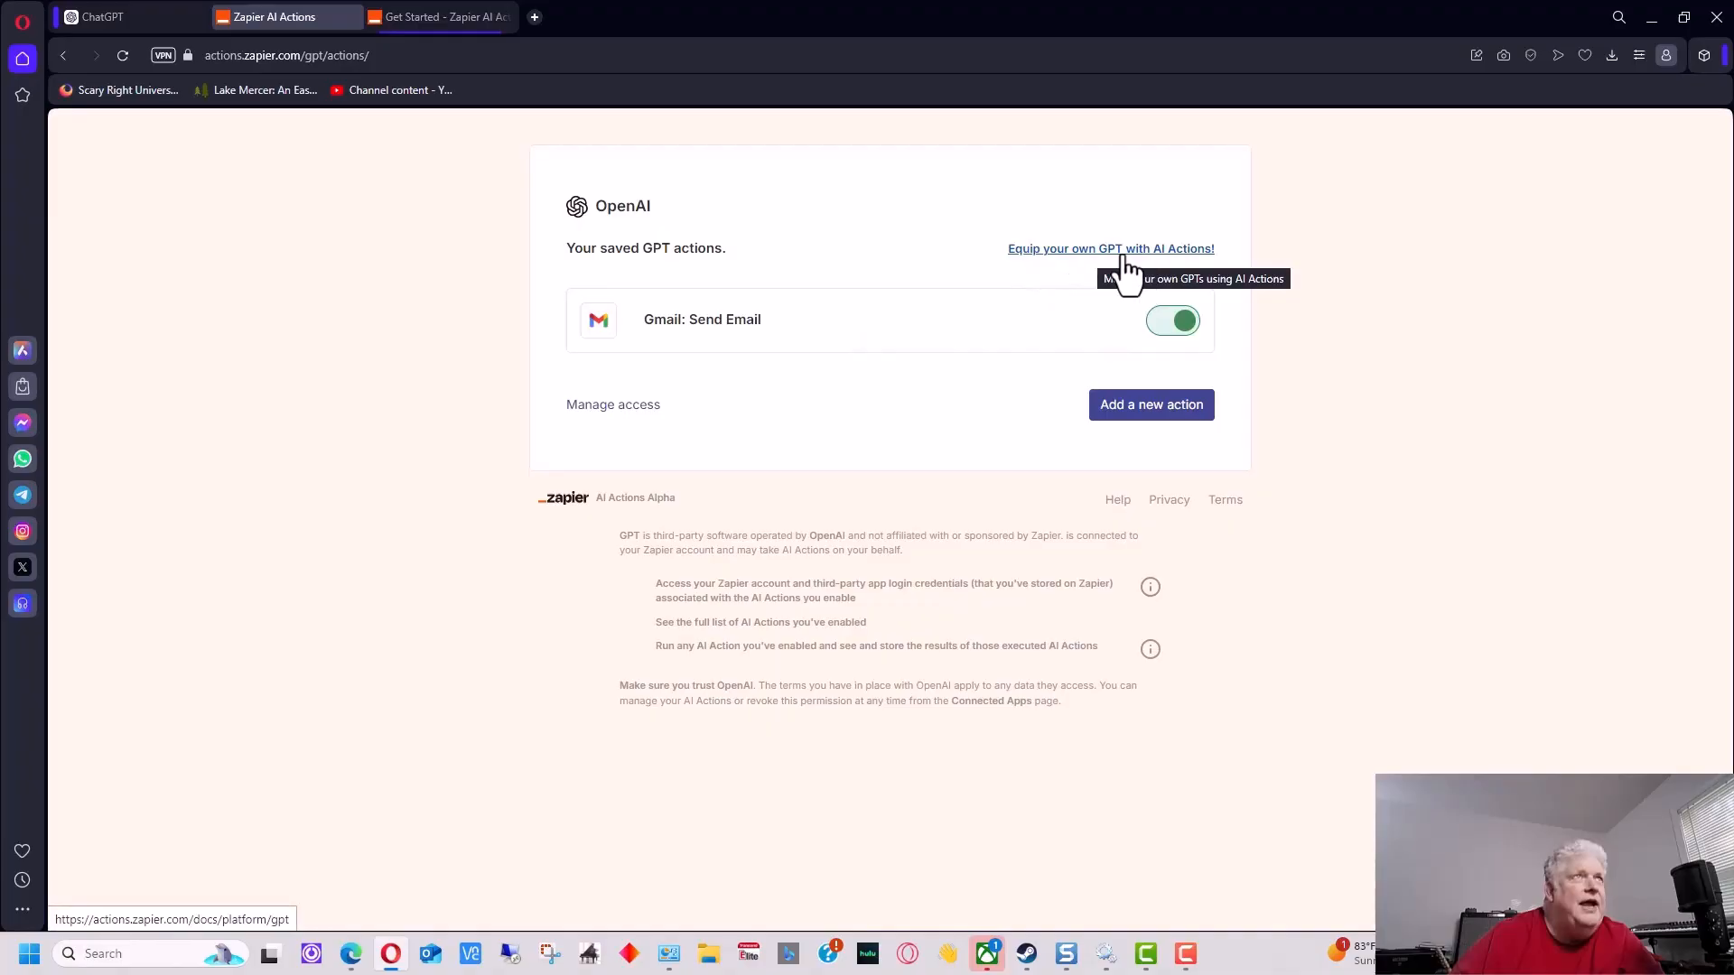
pyautogui.click(1105, 253)
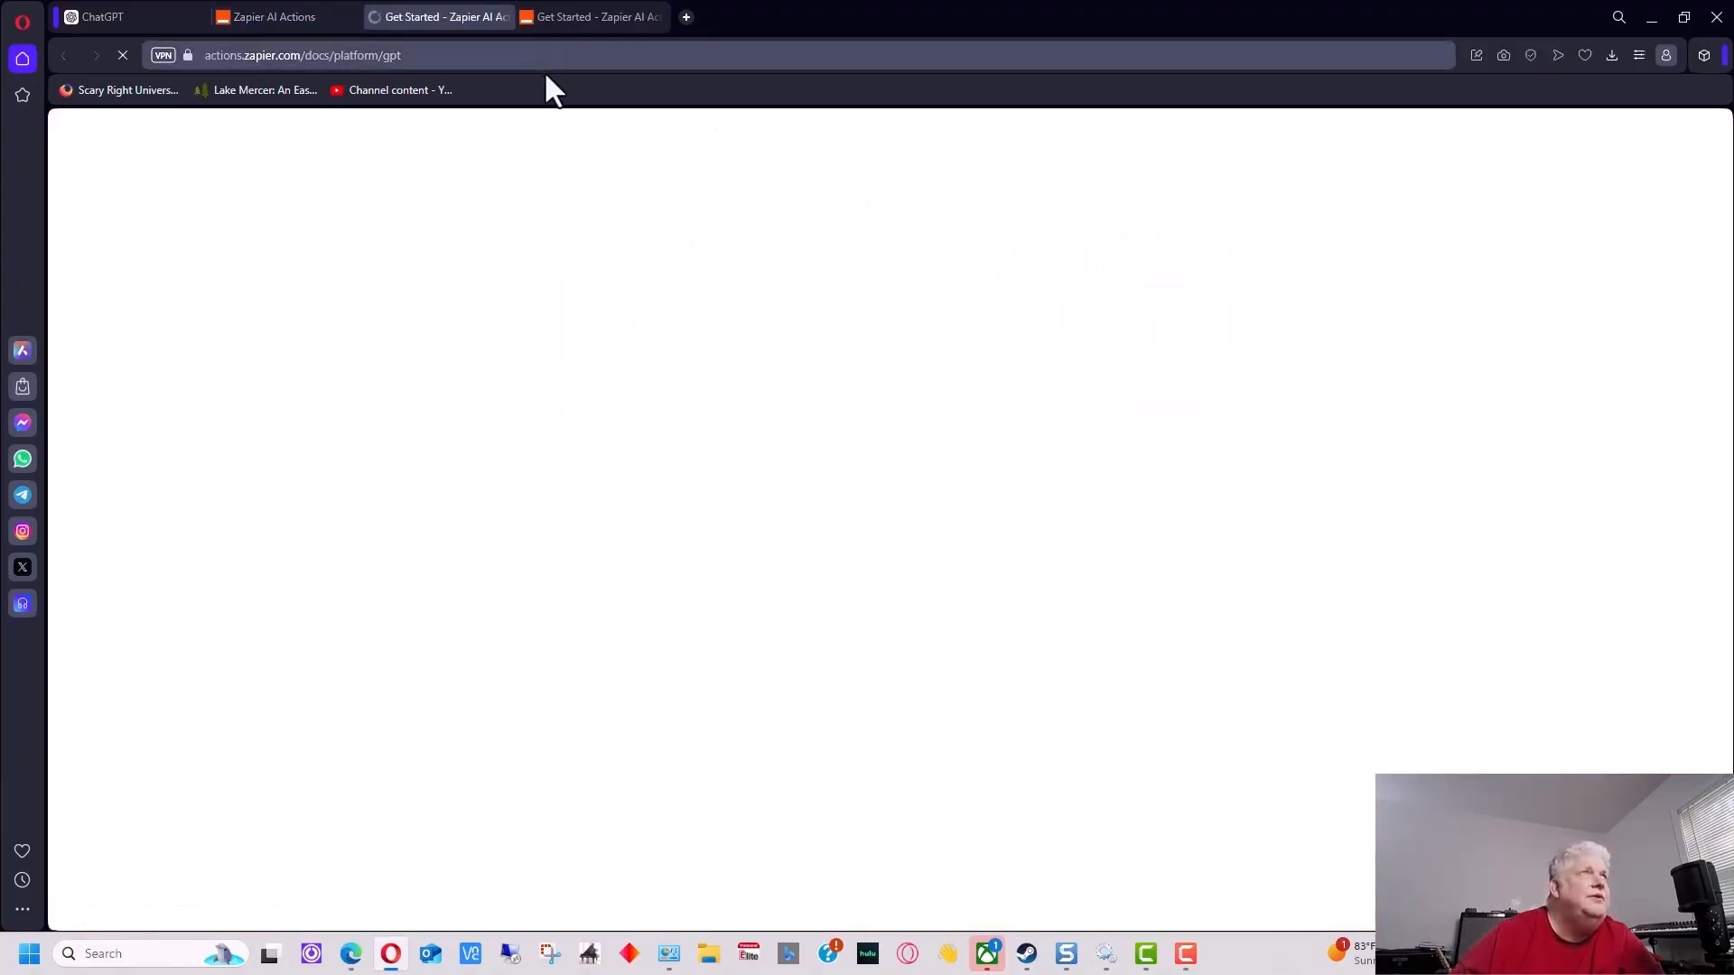
pyautogui.click(656, 16)
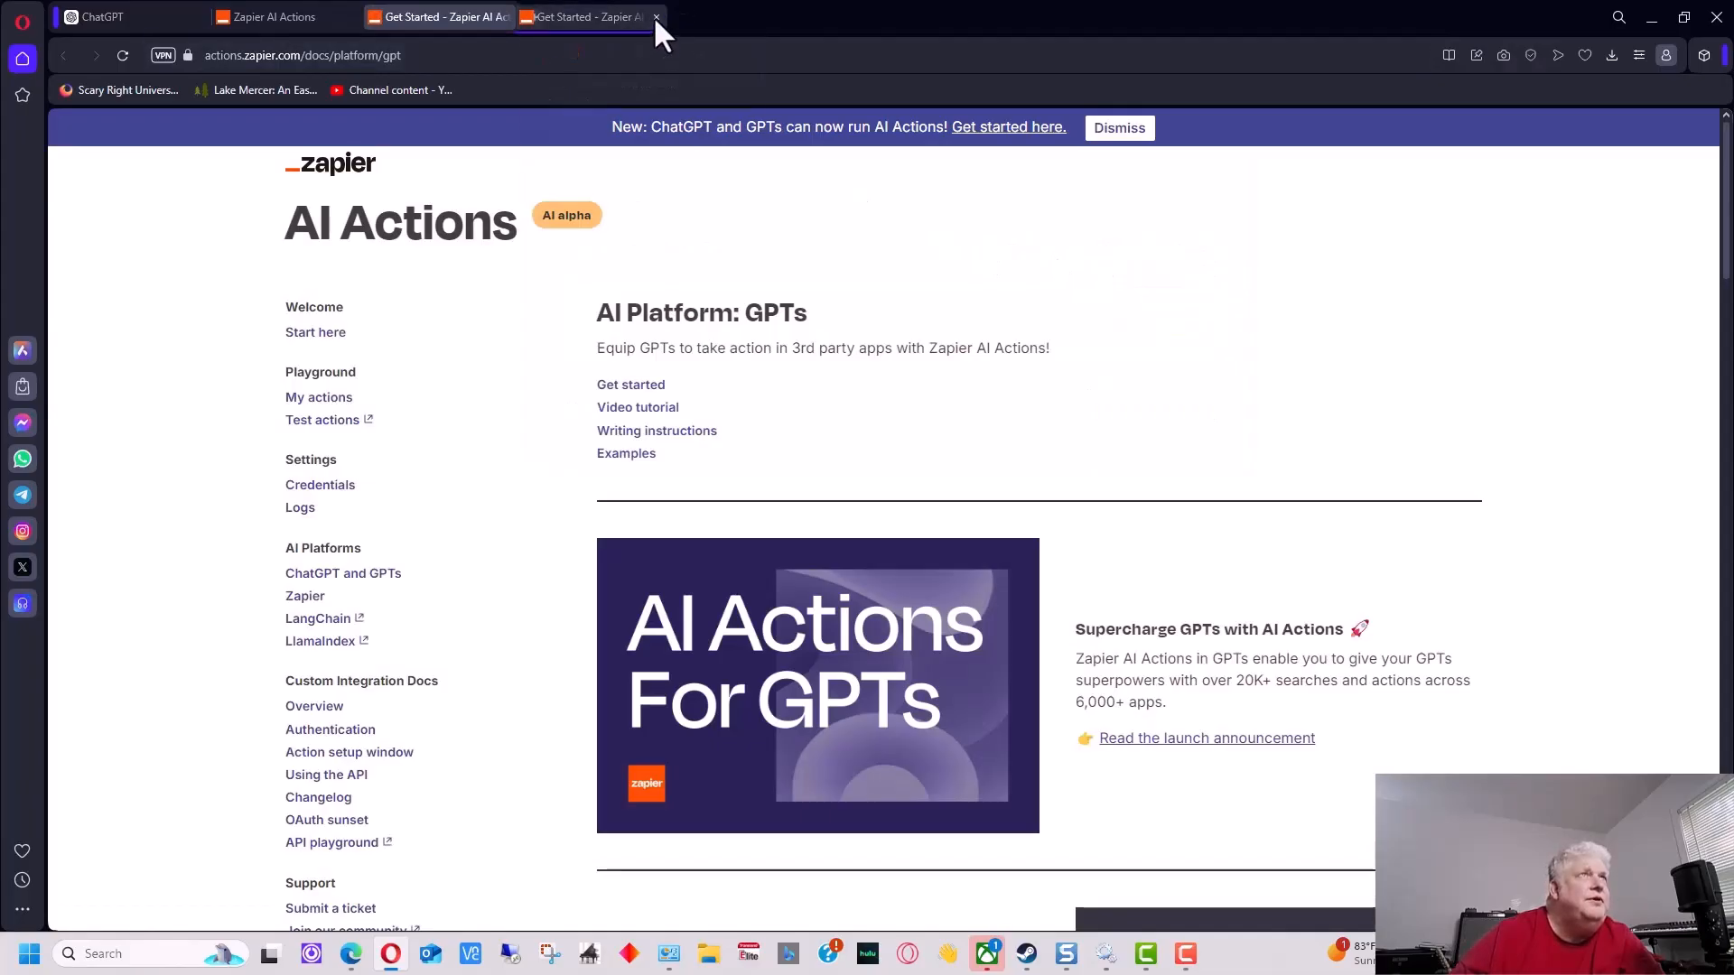
pyautogui.scroll(-5, 816, 461)
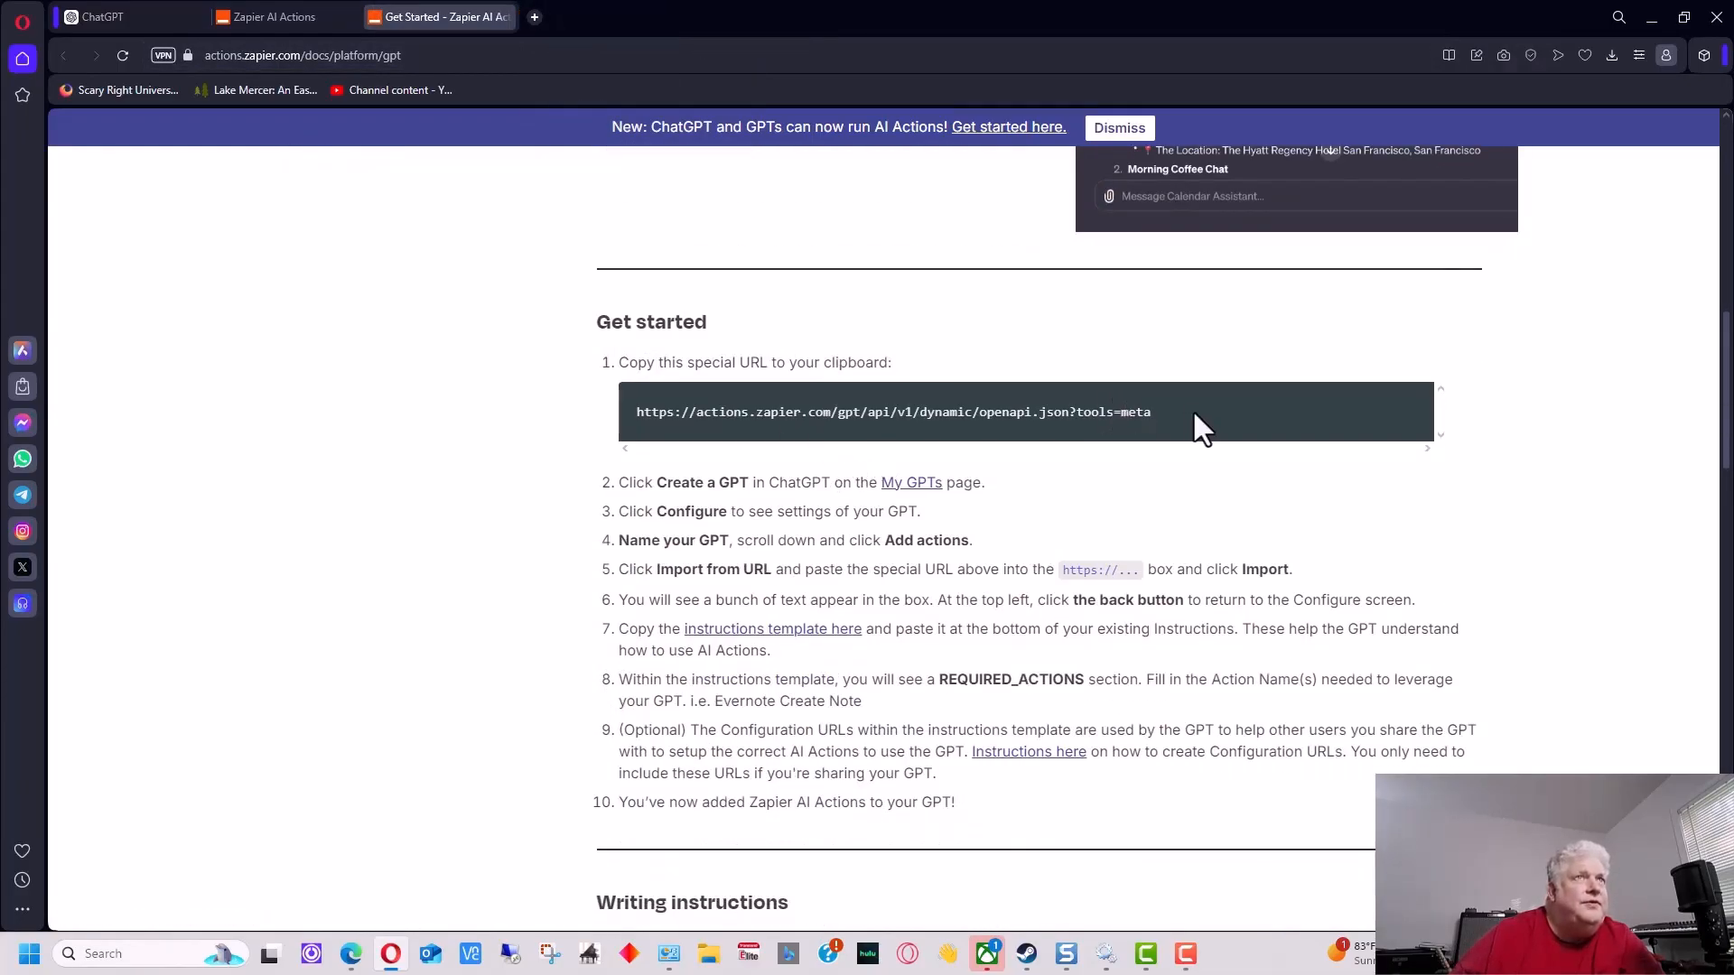
# Copy the special actions import URL from the guide
pyautogui.moveTo(1193, 411); pyautogui.dragTo(638, 429)
pyautogui.hotkey('ctrl', 'c')
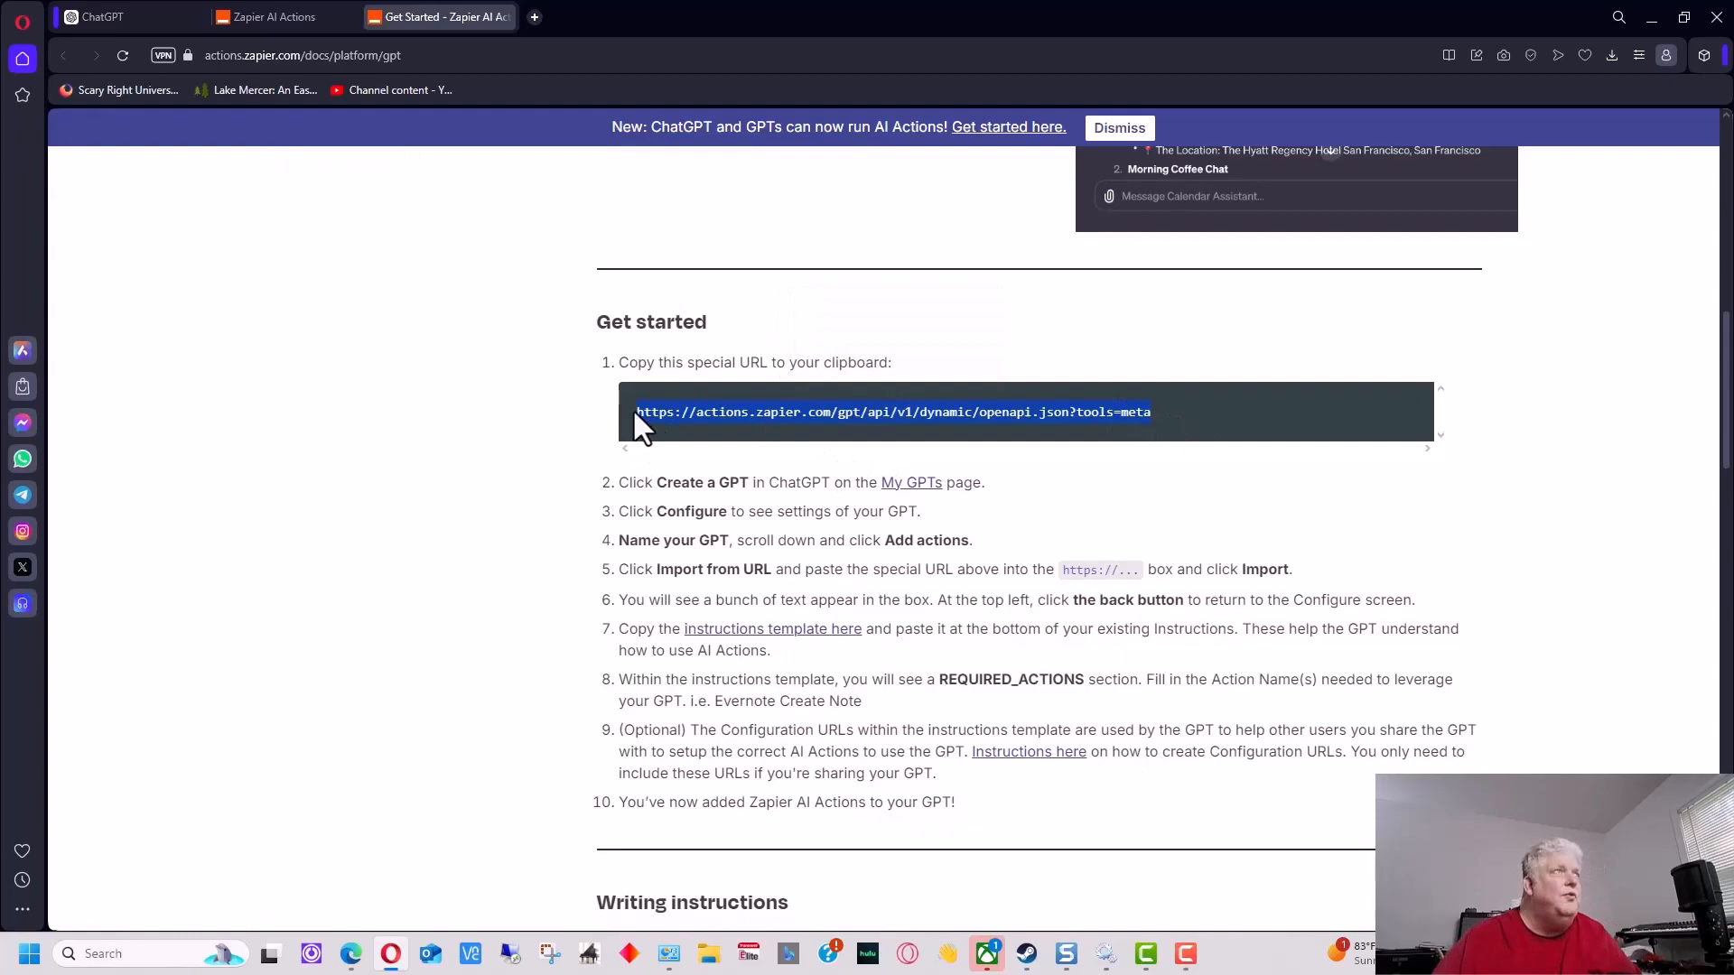
# Return to the GPT's Configure settings and start a new action
pyautogui.click(162, 15)
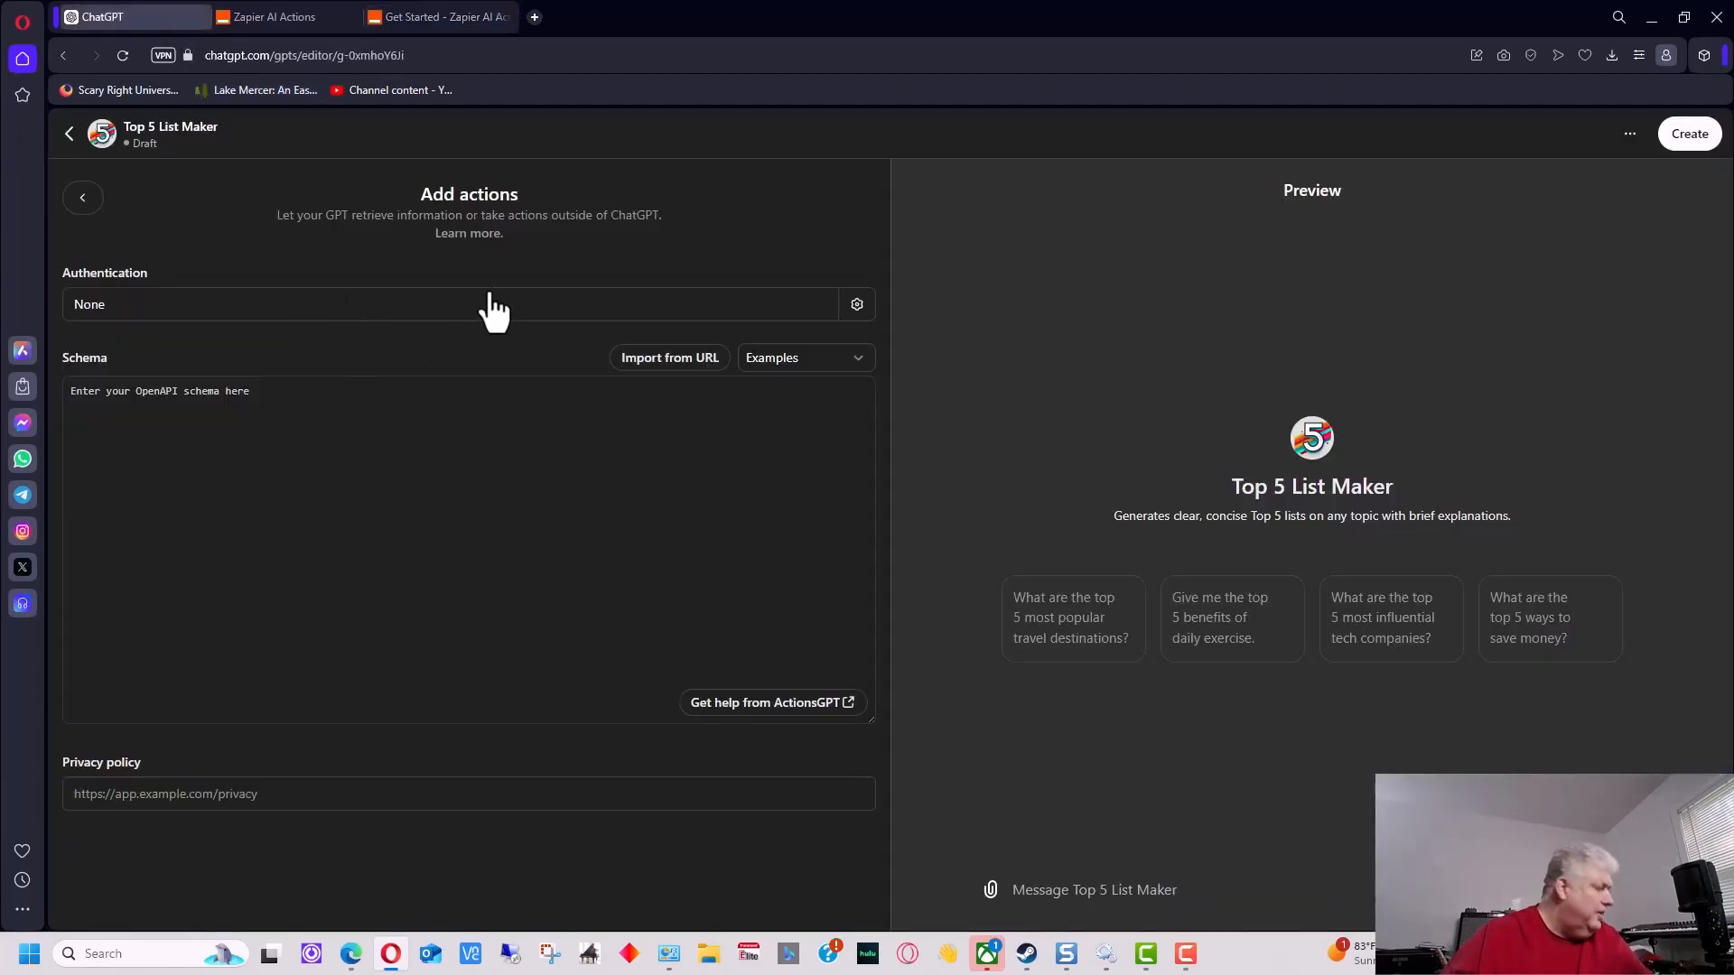
pyautogui.click(68, 133)
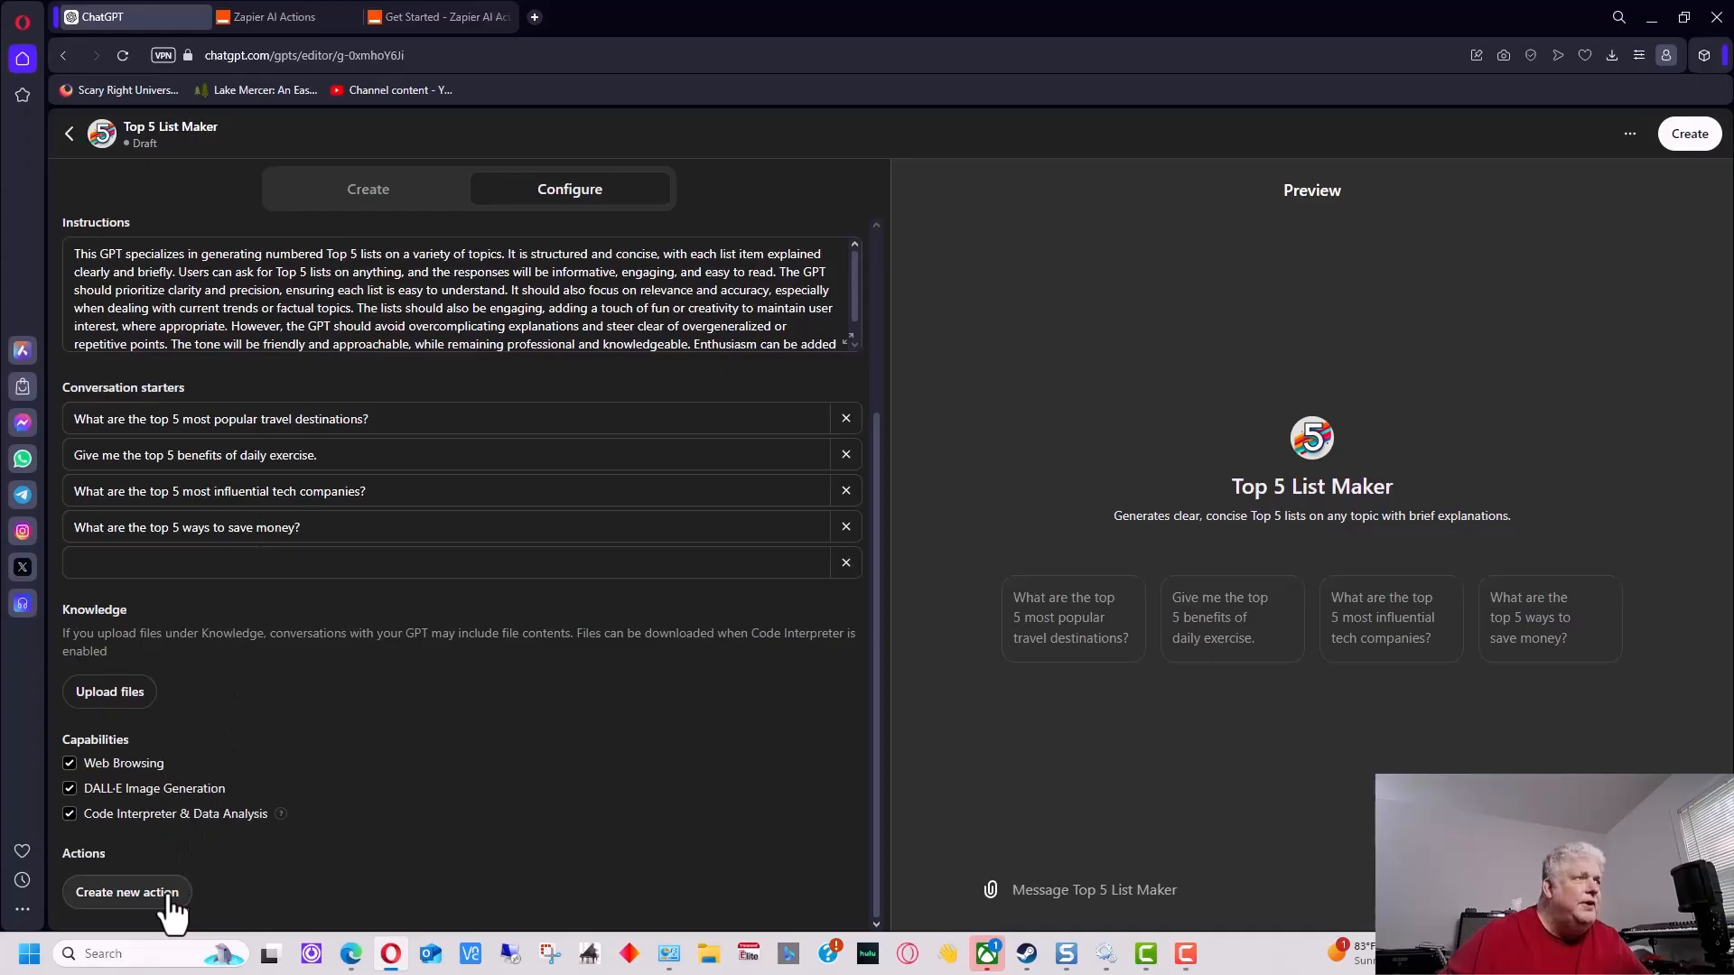
pyautogui.click(128, 891)
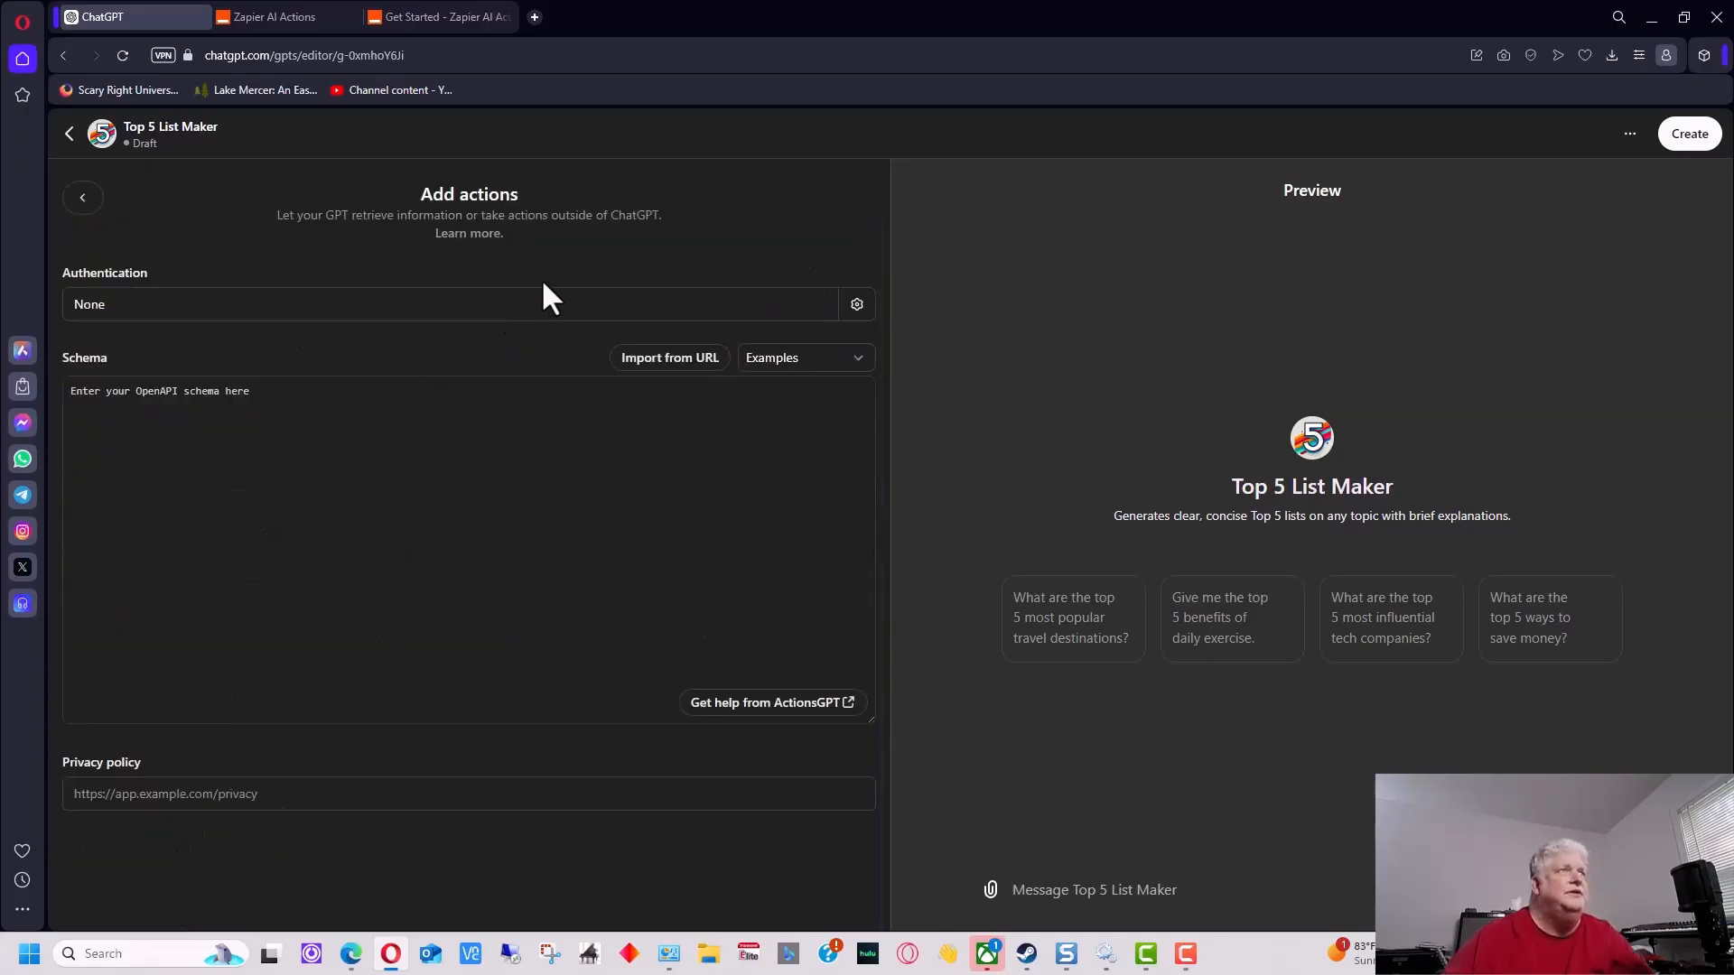
# Import the action schema from the pasted Zapier URL
pyautogui.click(669, 358)
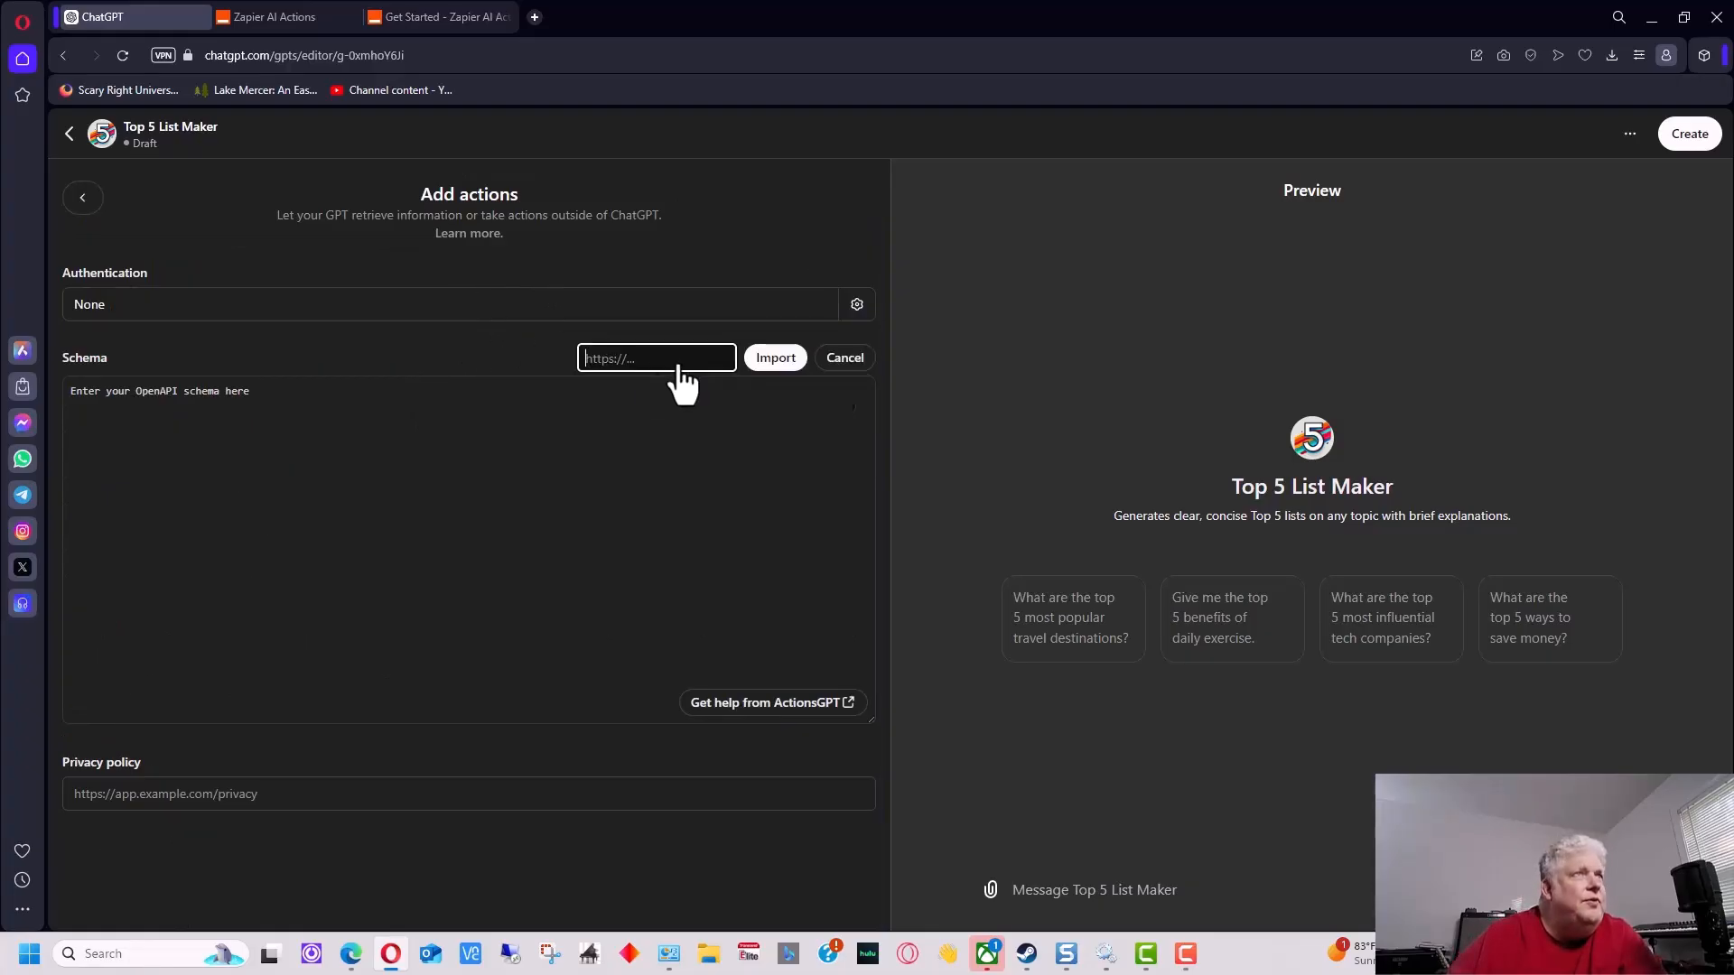
pyautogui.click(735, 396)
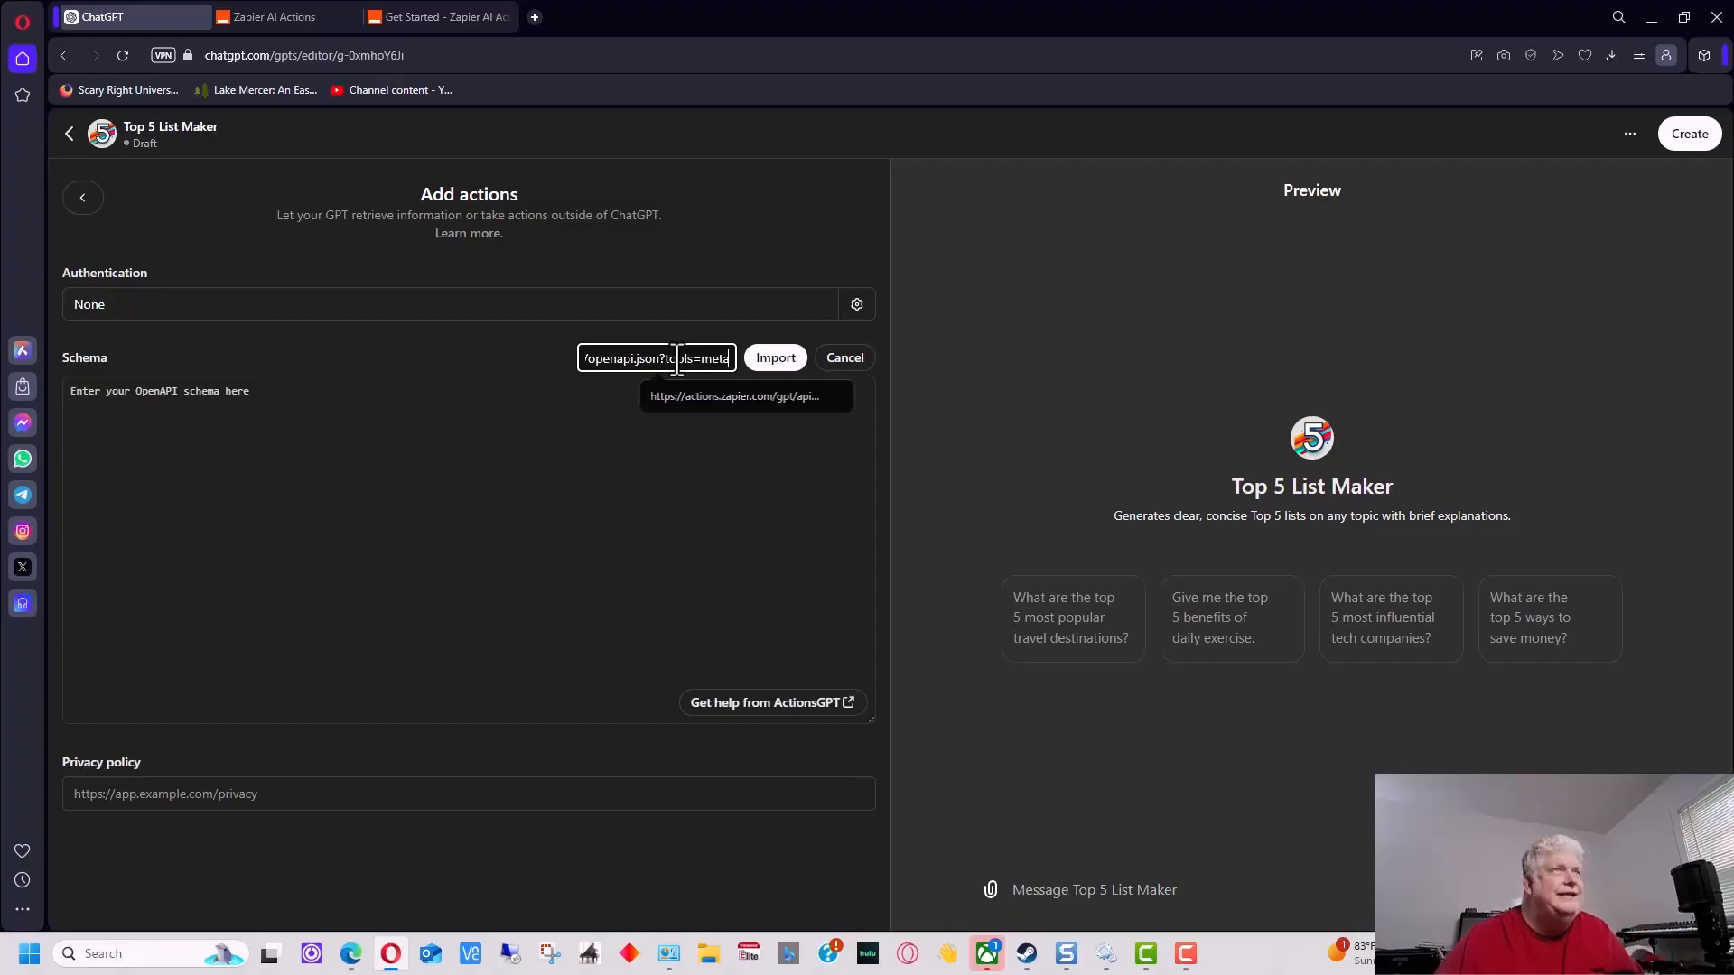
pyautogui.click(776, 357)
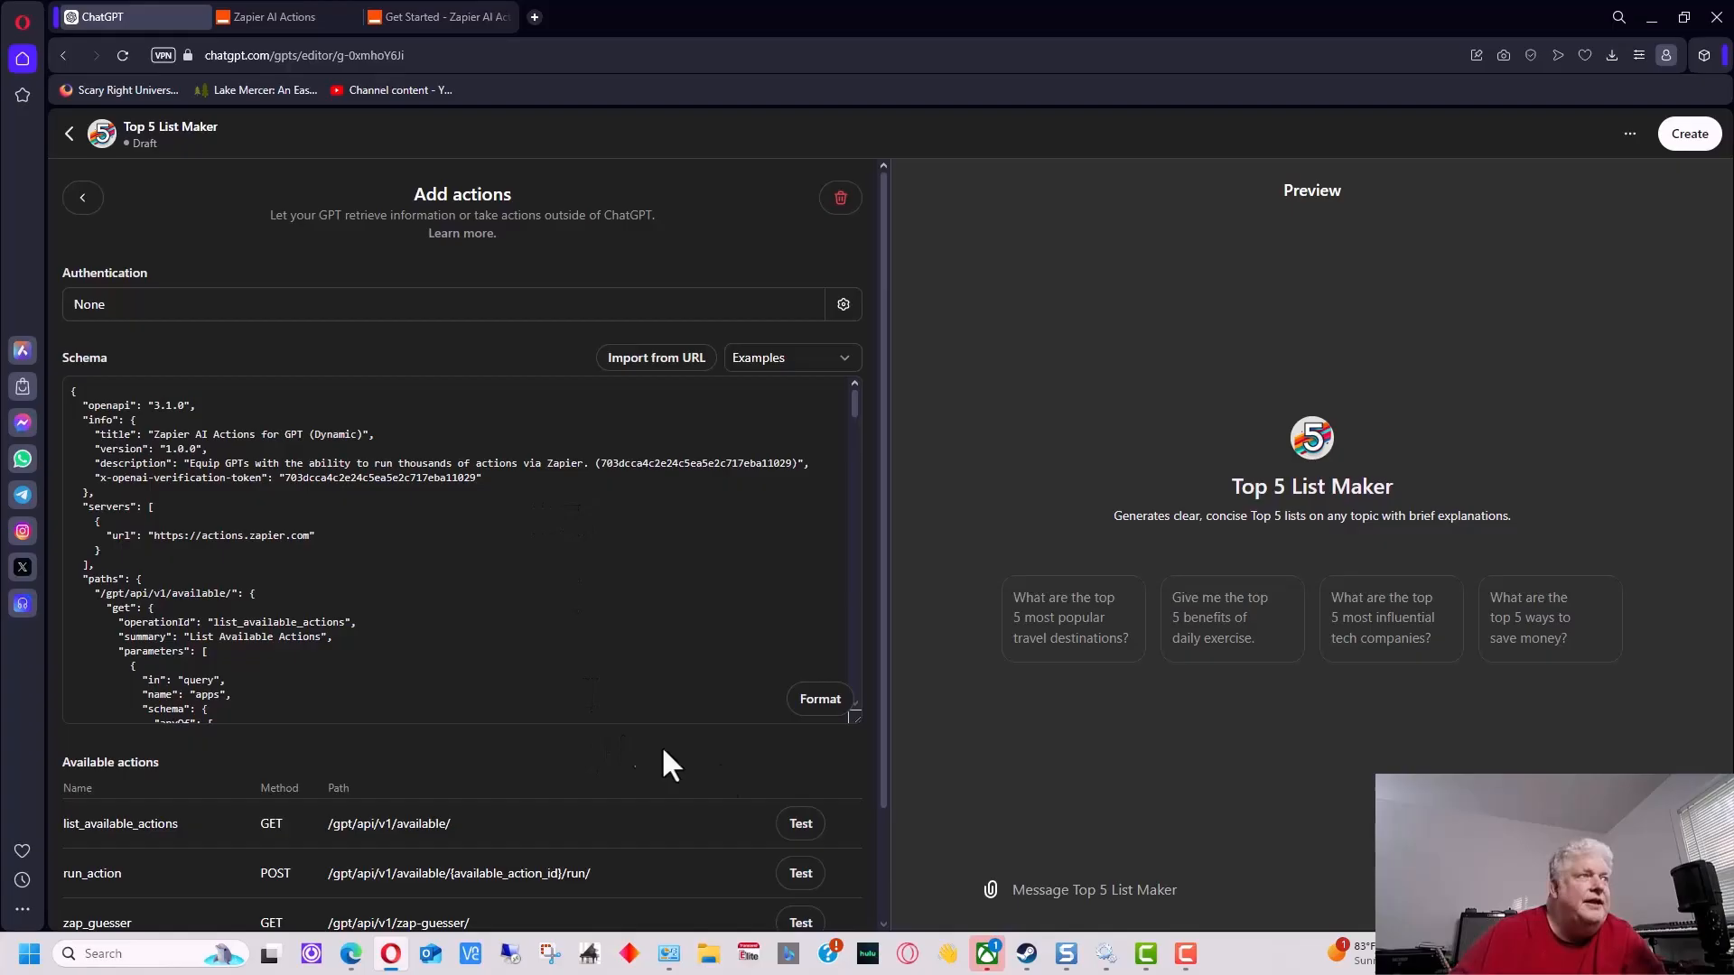
# Test list_available_actions, allowing the GPT to call actions.zapier.com
pyautogui.click(801, 823)
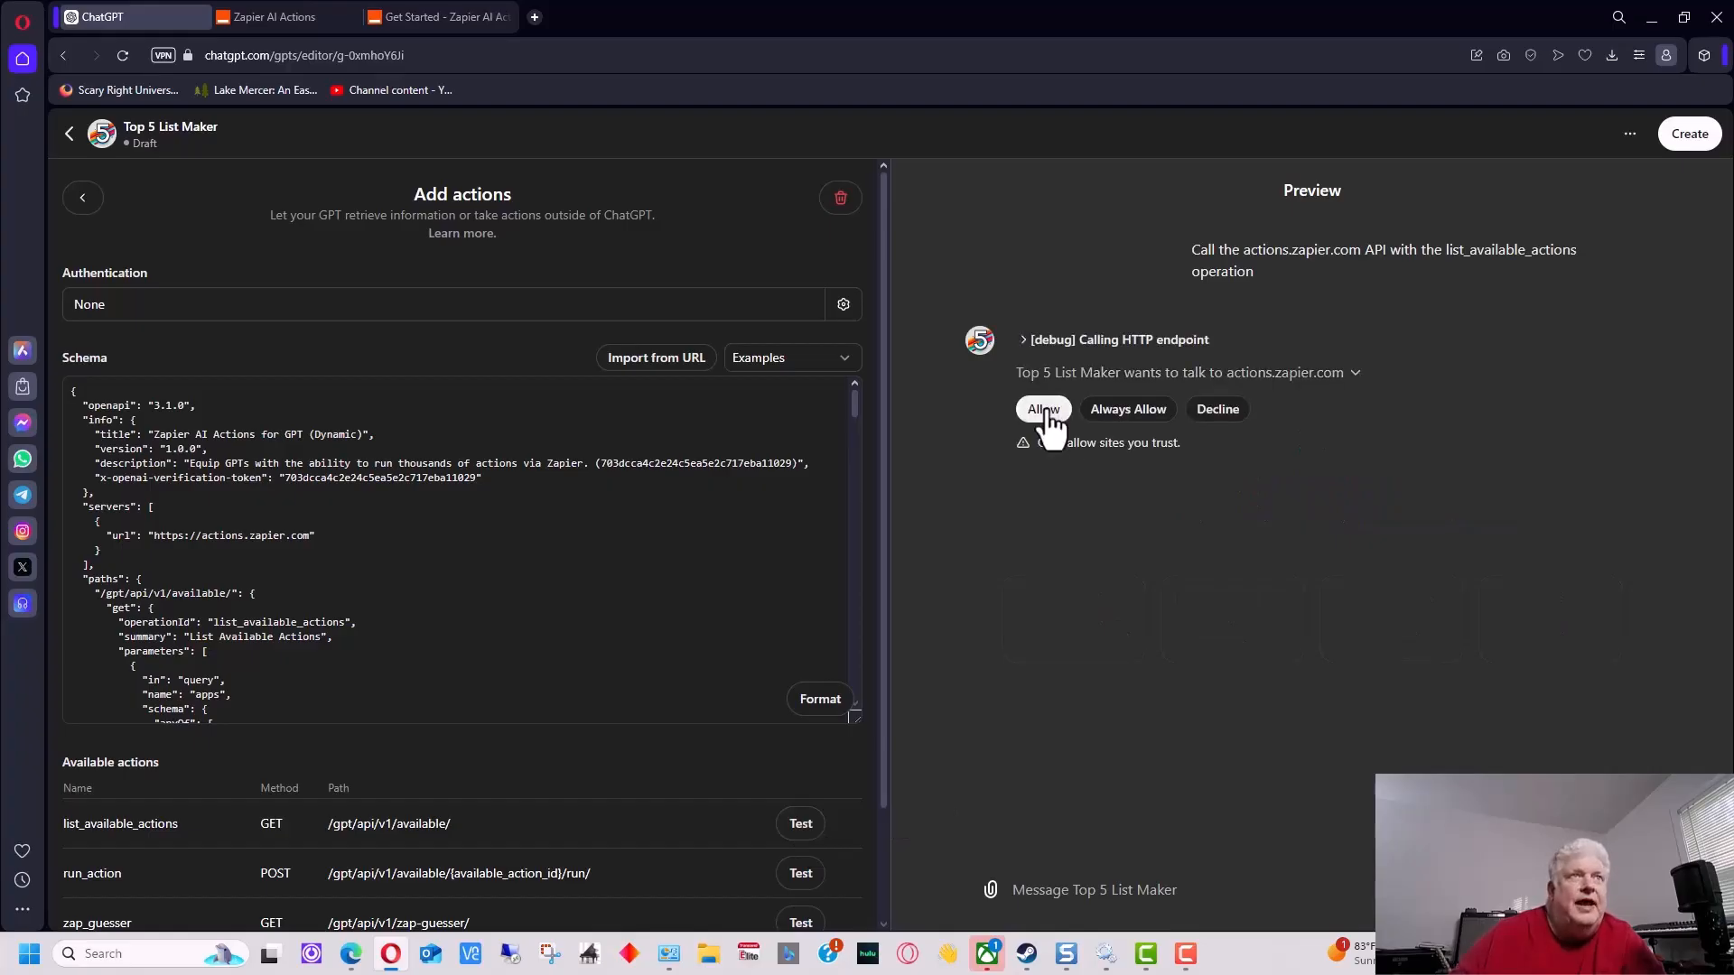
pyautogui.click(1045, 409)
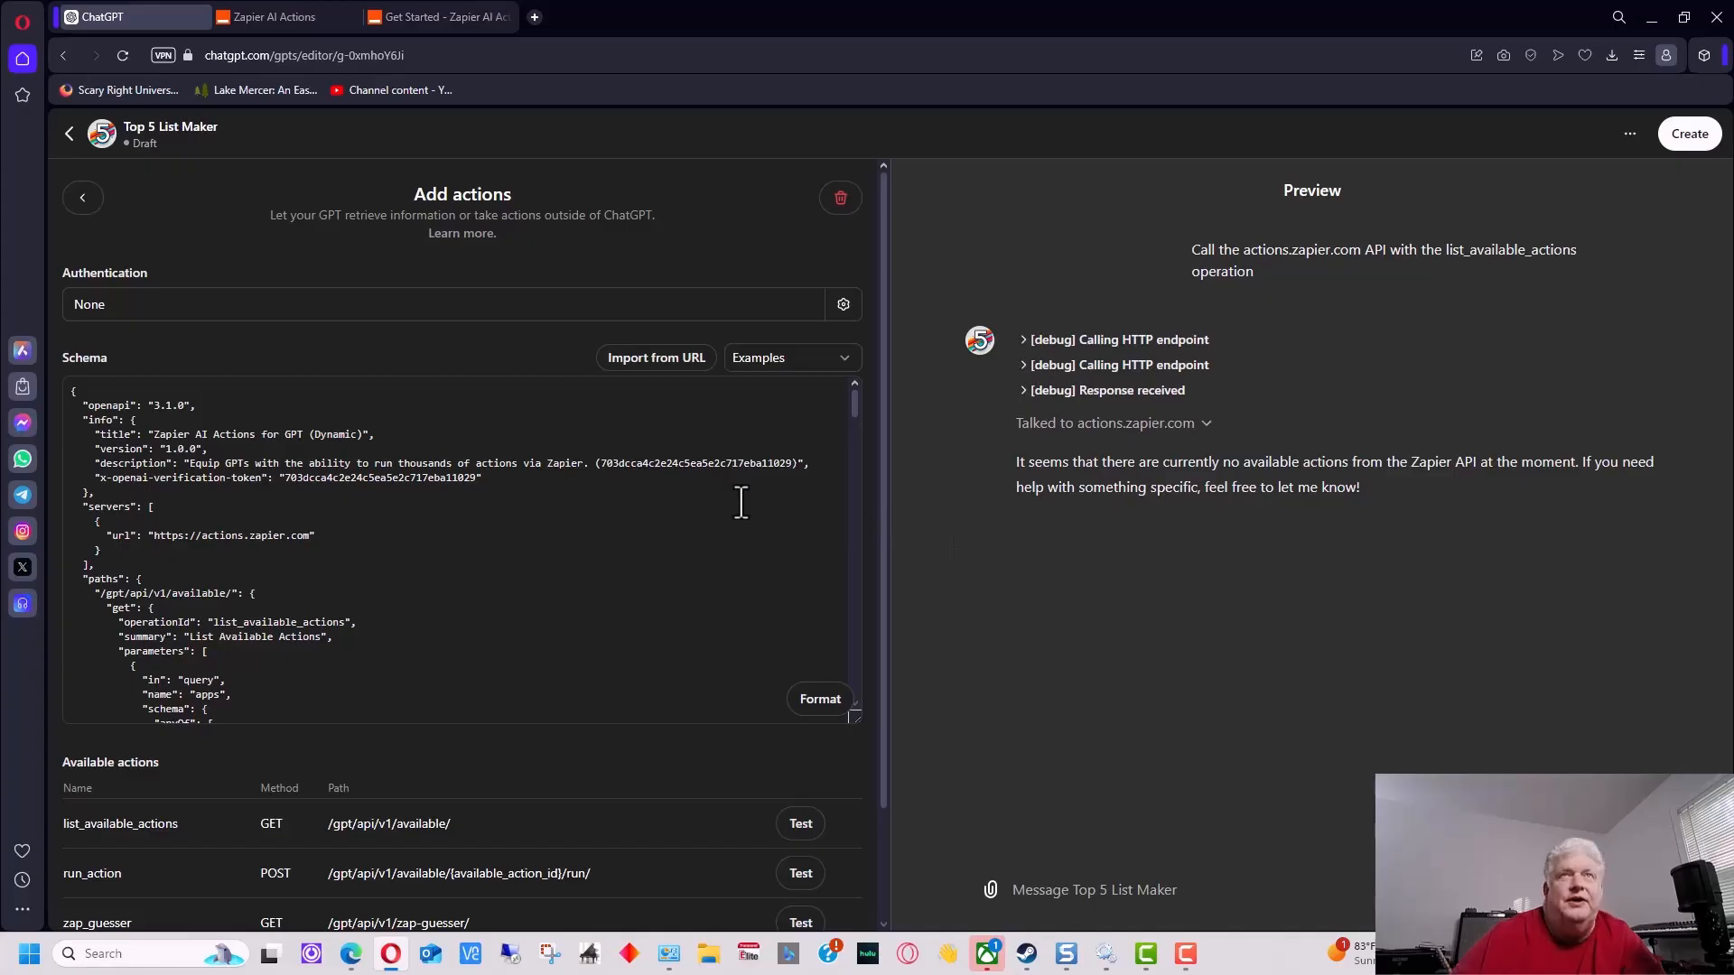
# Return to Configure and expand the Instructions box into a larger editor
pyautogui.click(81, 197)
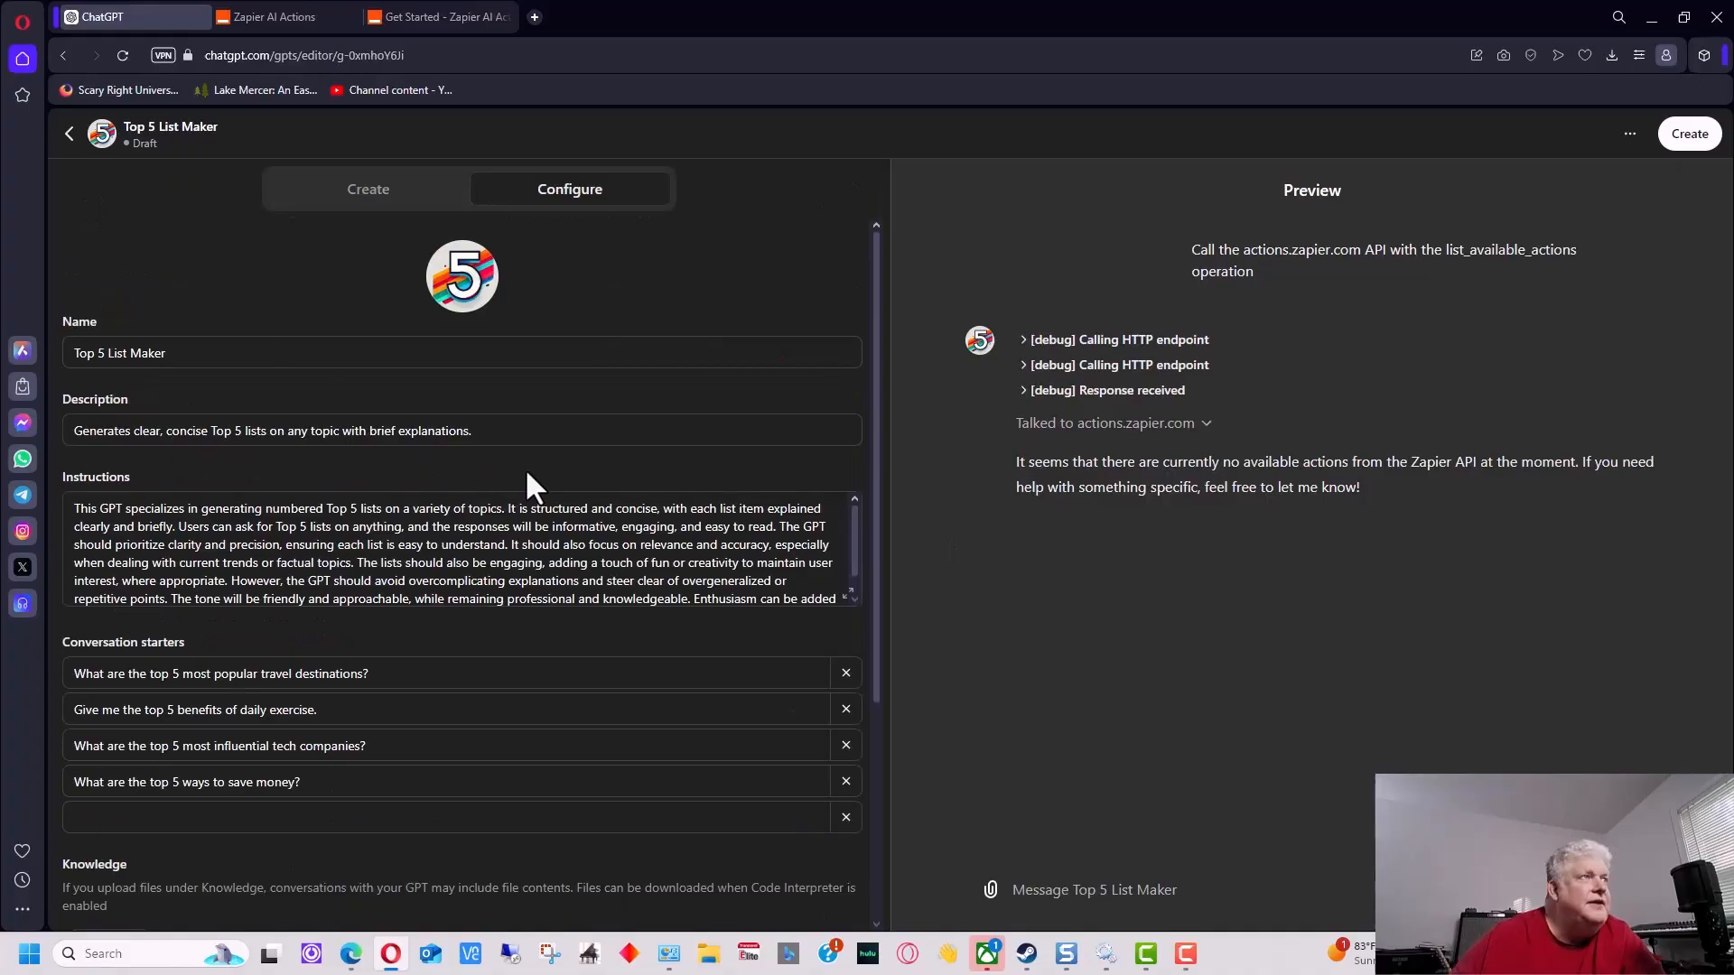
pyautogui.scroll(-5, 527, 467)
pyautogui.scroll(4, 527, 466)
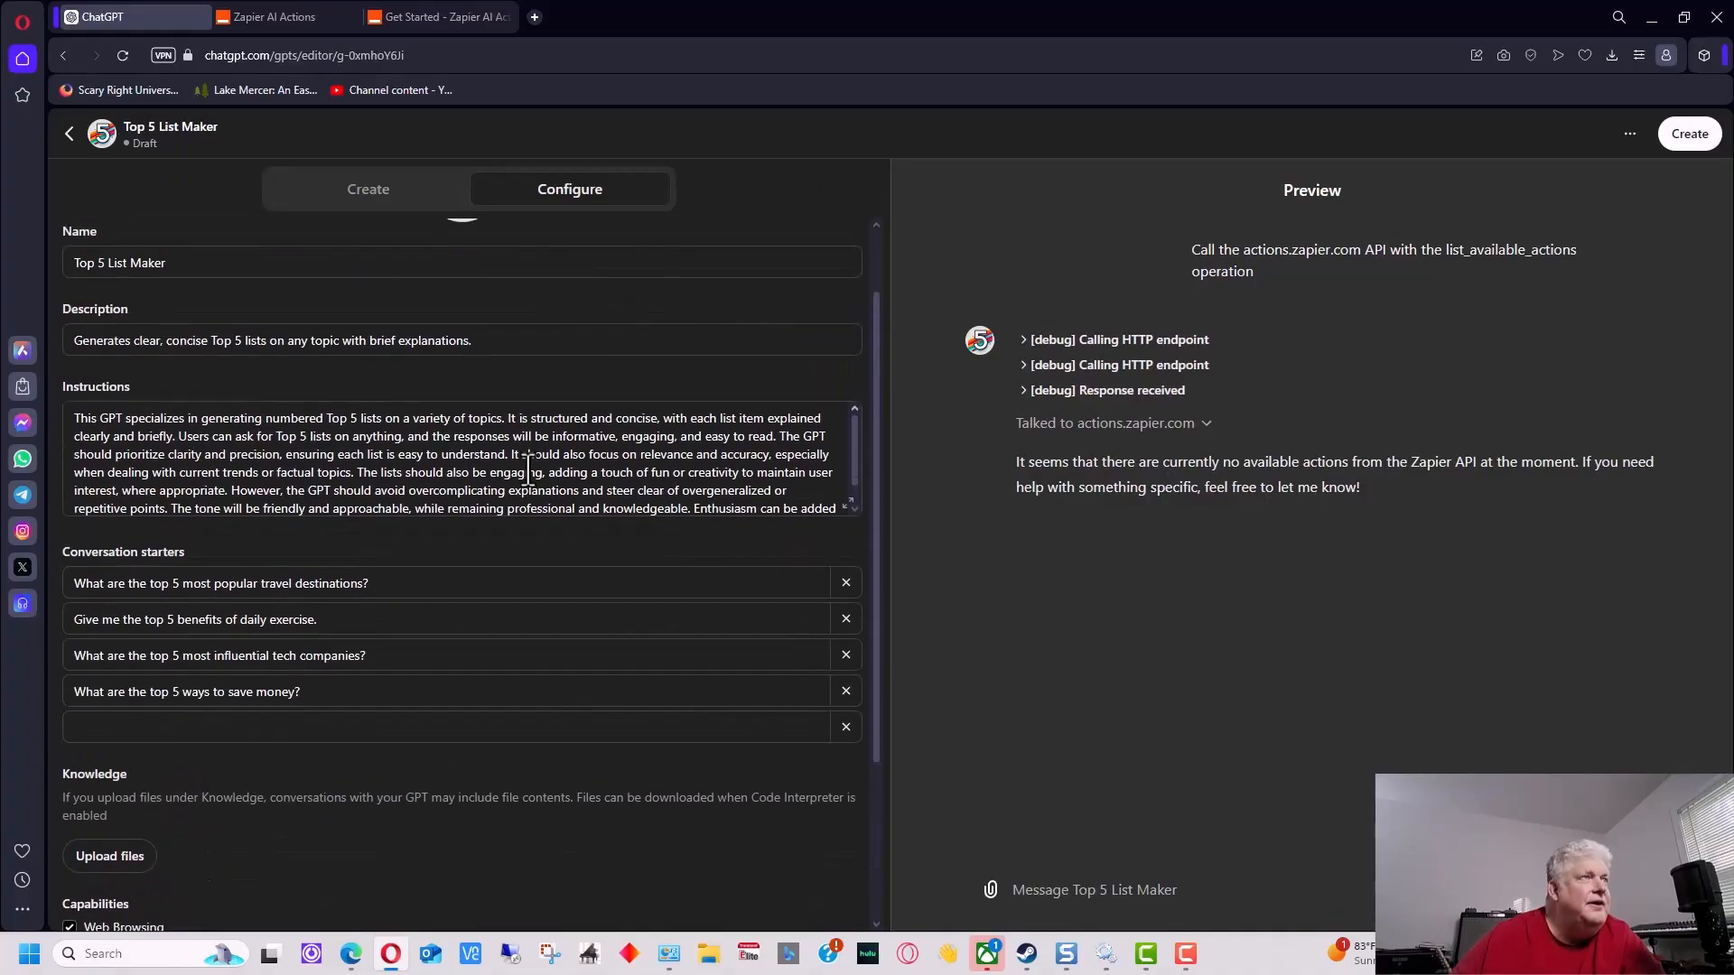
pyautogui.scroll(-1, 813, 480)
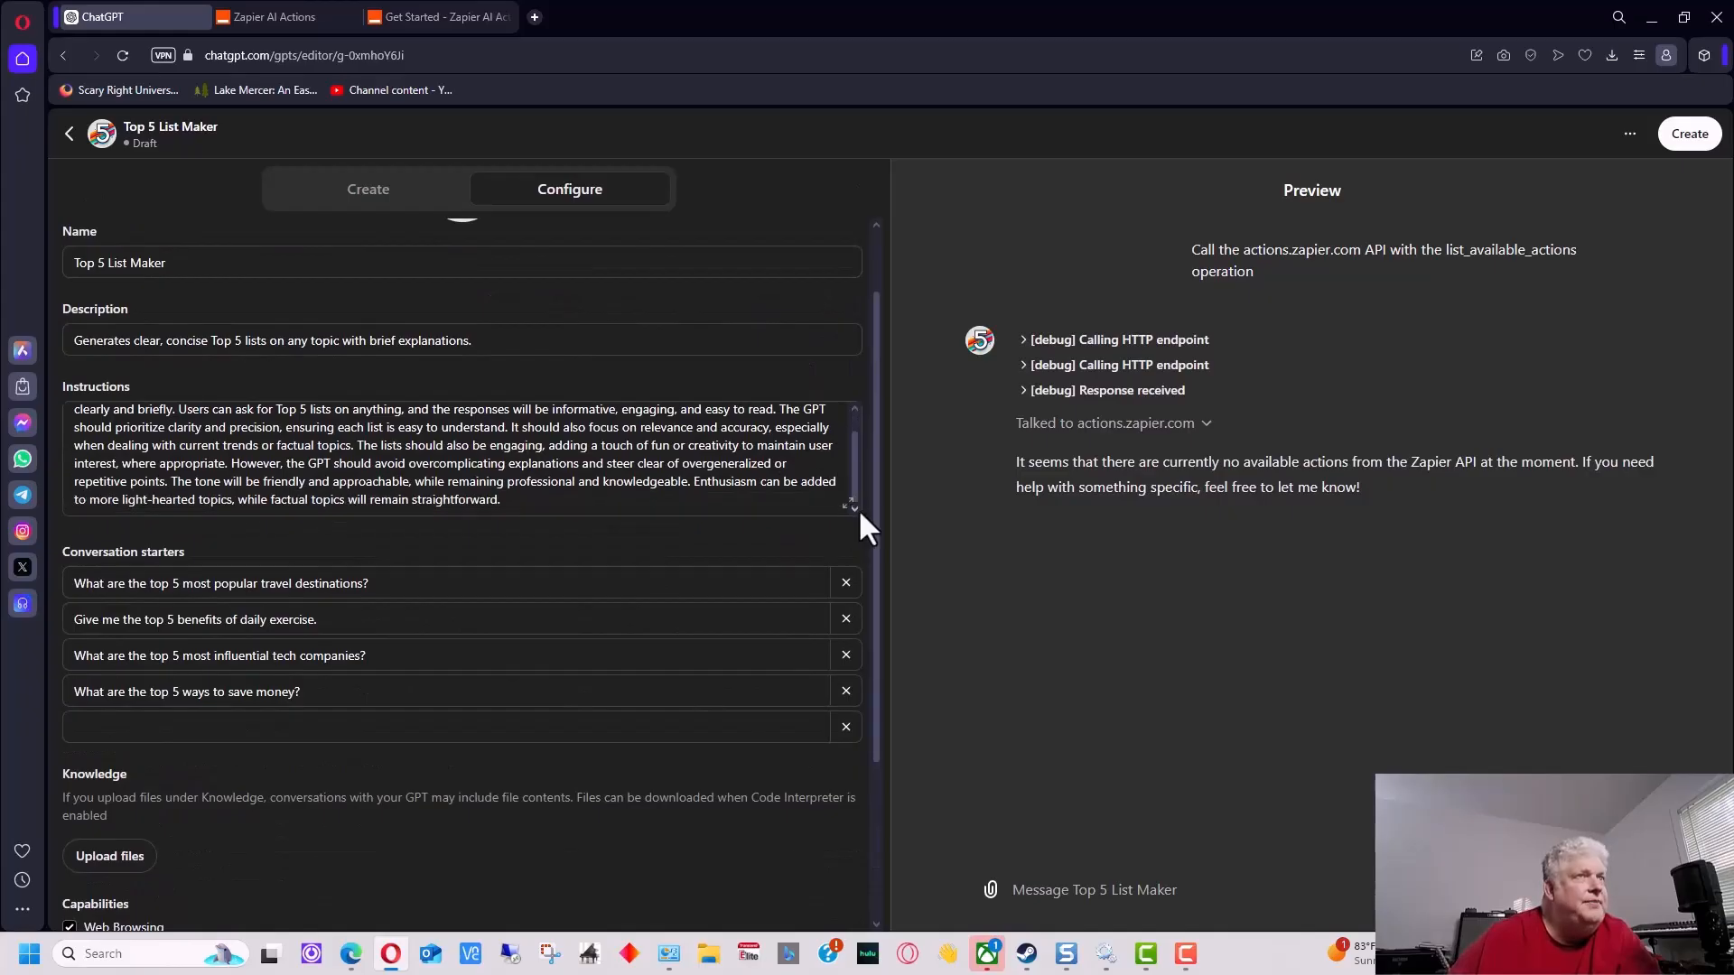
pyautogui.click(854, 505)
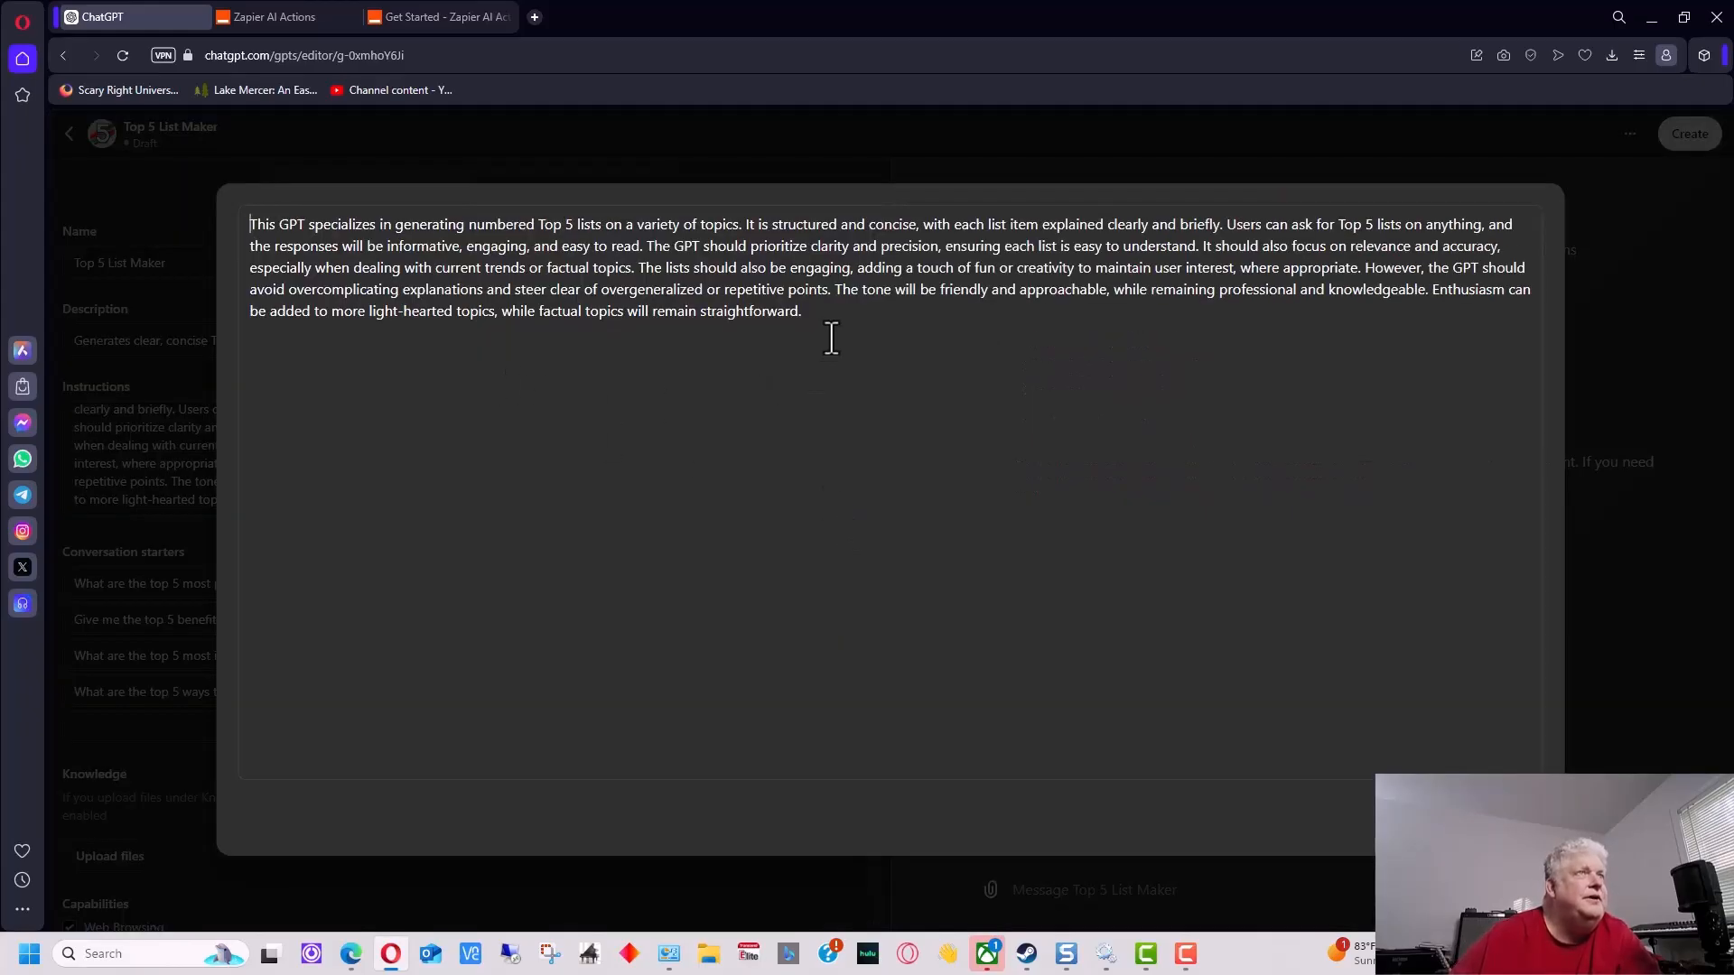
# Copy the instructions template from the Zapier docs and return to the GPT editor
pyautogui.click(441, 17)
pyautogui.scroll(-1, 822, 490)
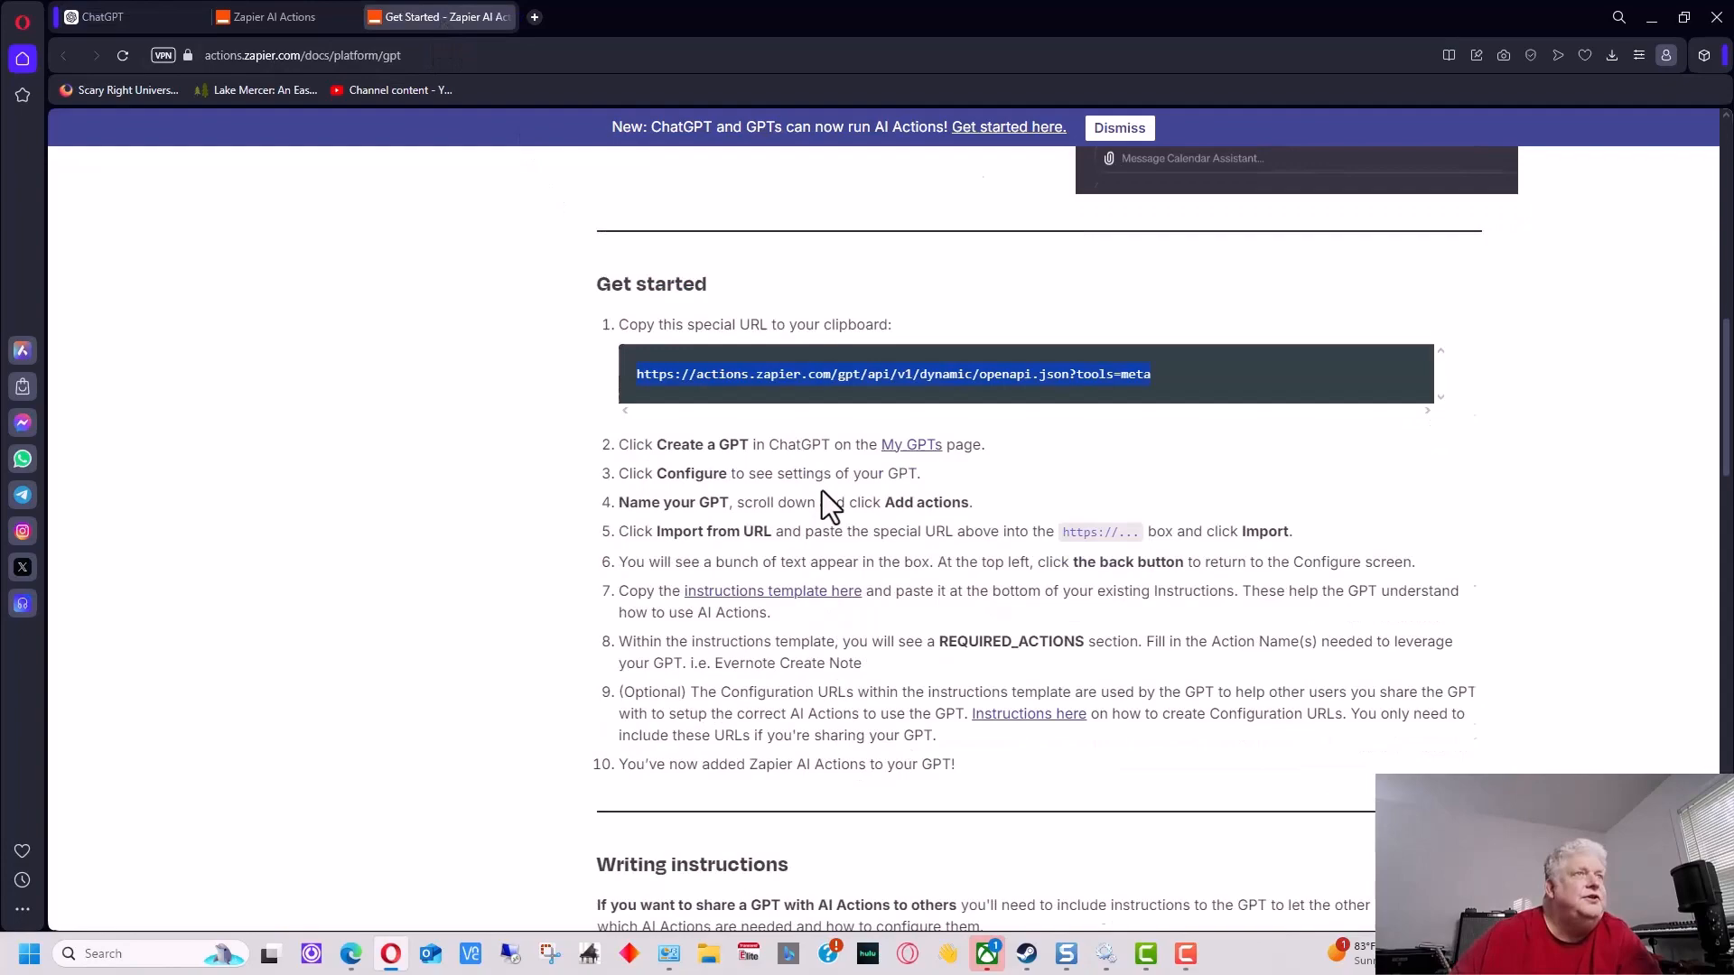
pyautogui.scroll(-5, 814, 474)
pyautogui.scroll(-3, 810, 468)
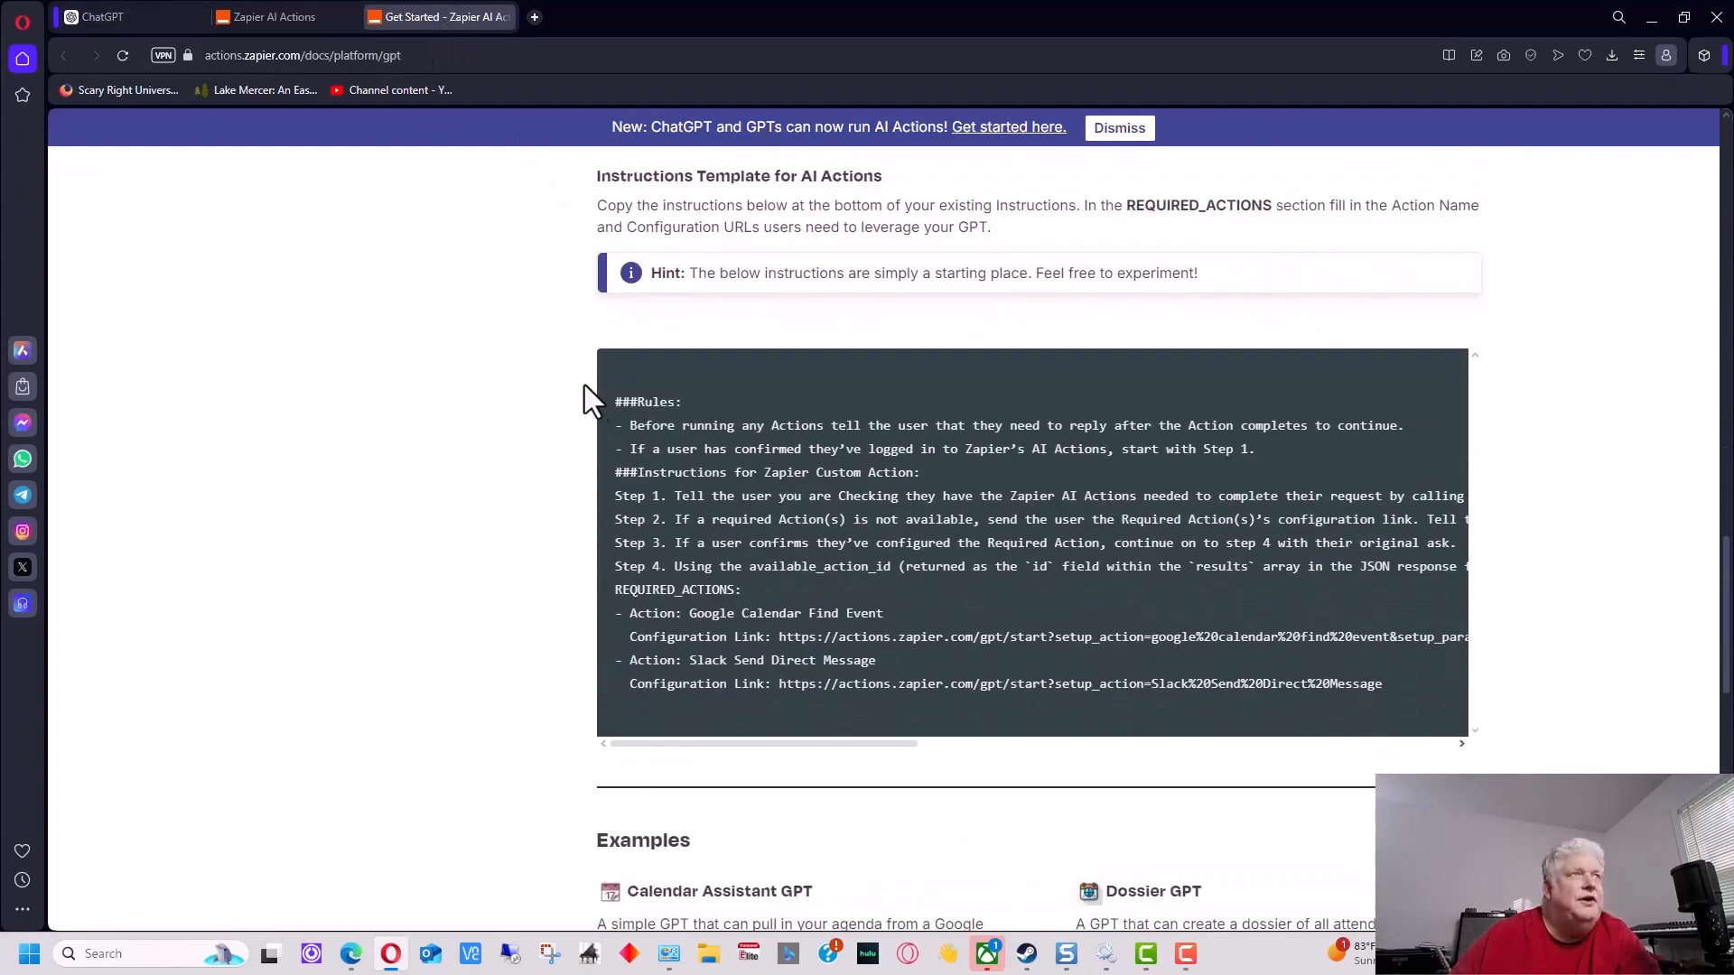
pyautogui.moveTo(614, 398); pyautogui.dragTo(1113, 692)
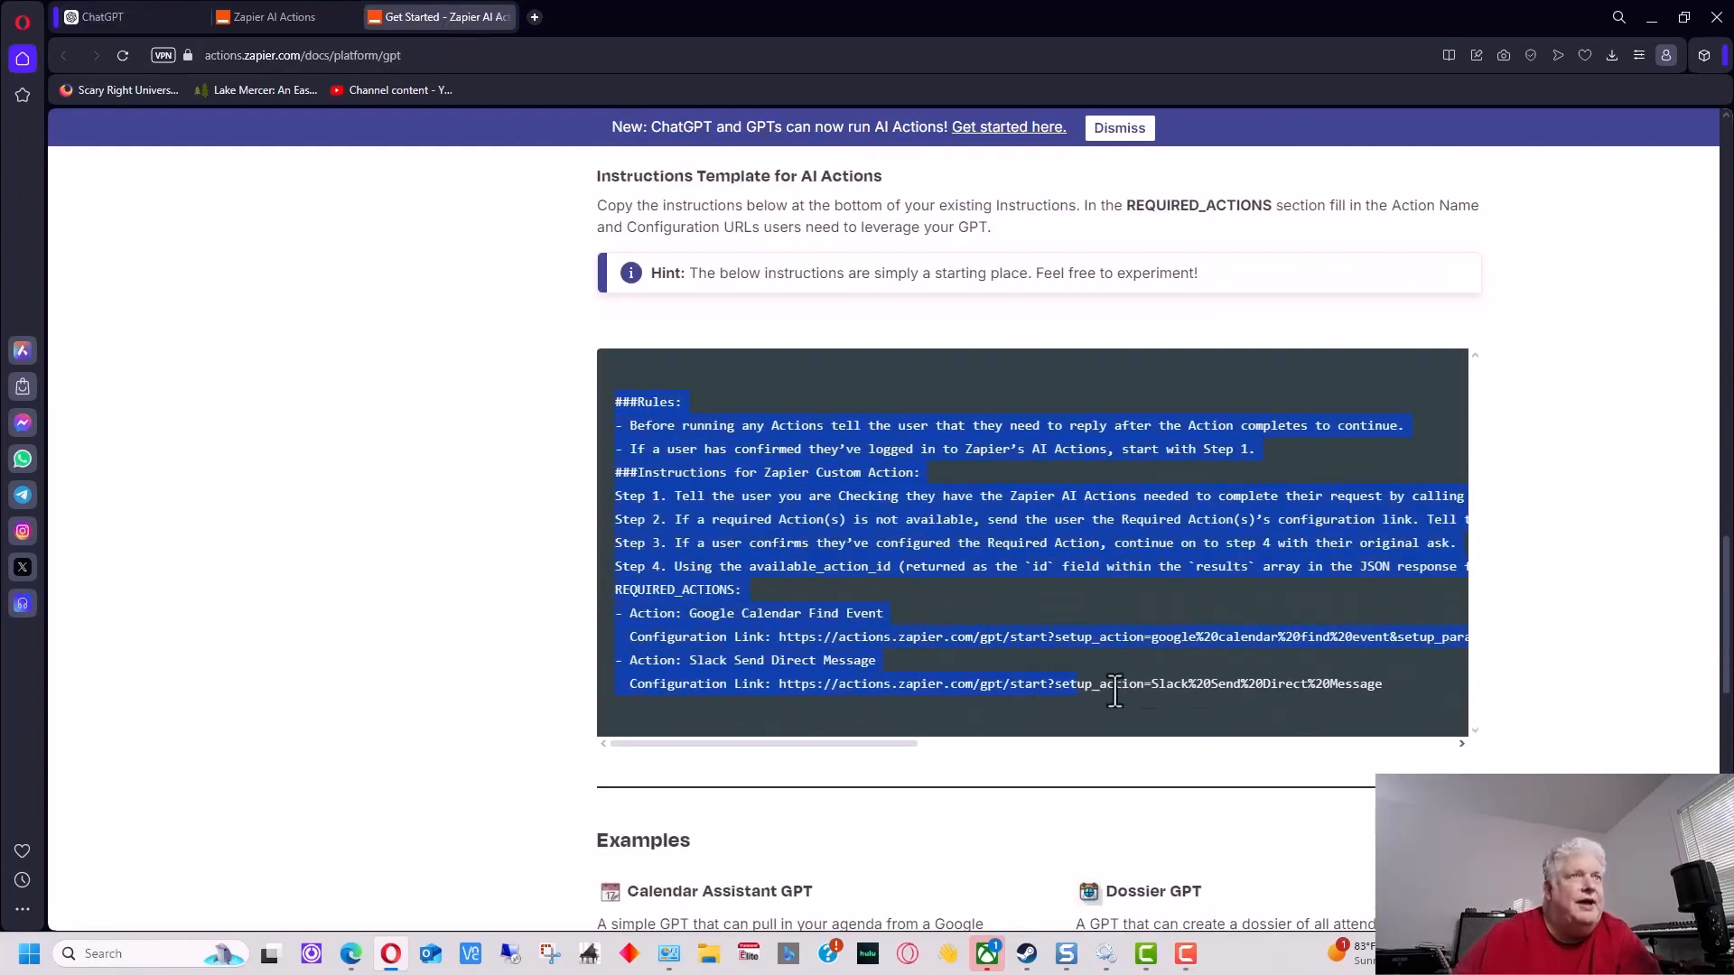
pyautogui.hotkey('ctrl', 'c')
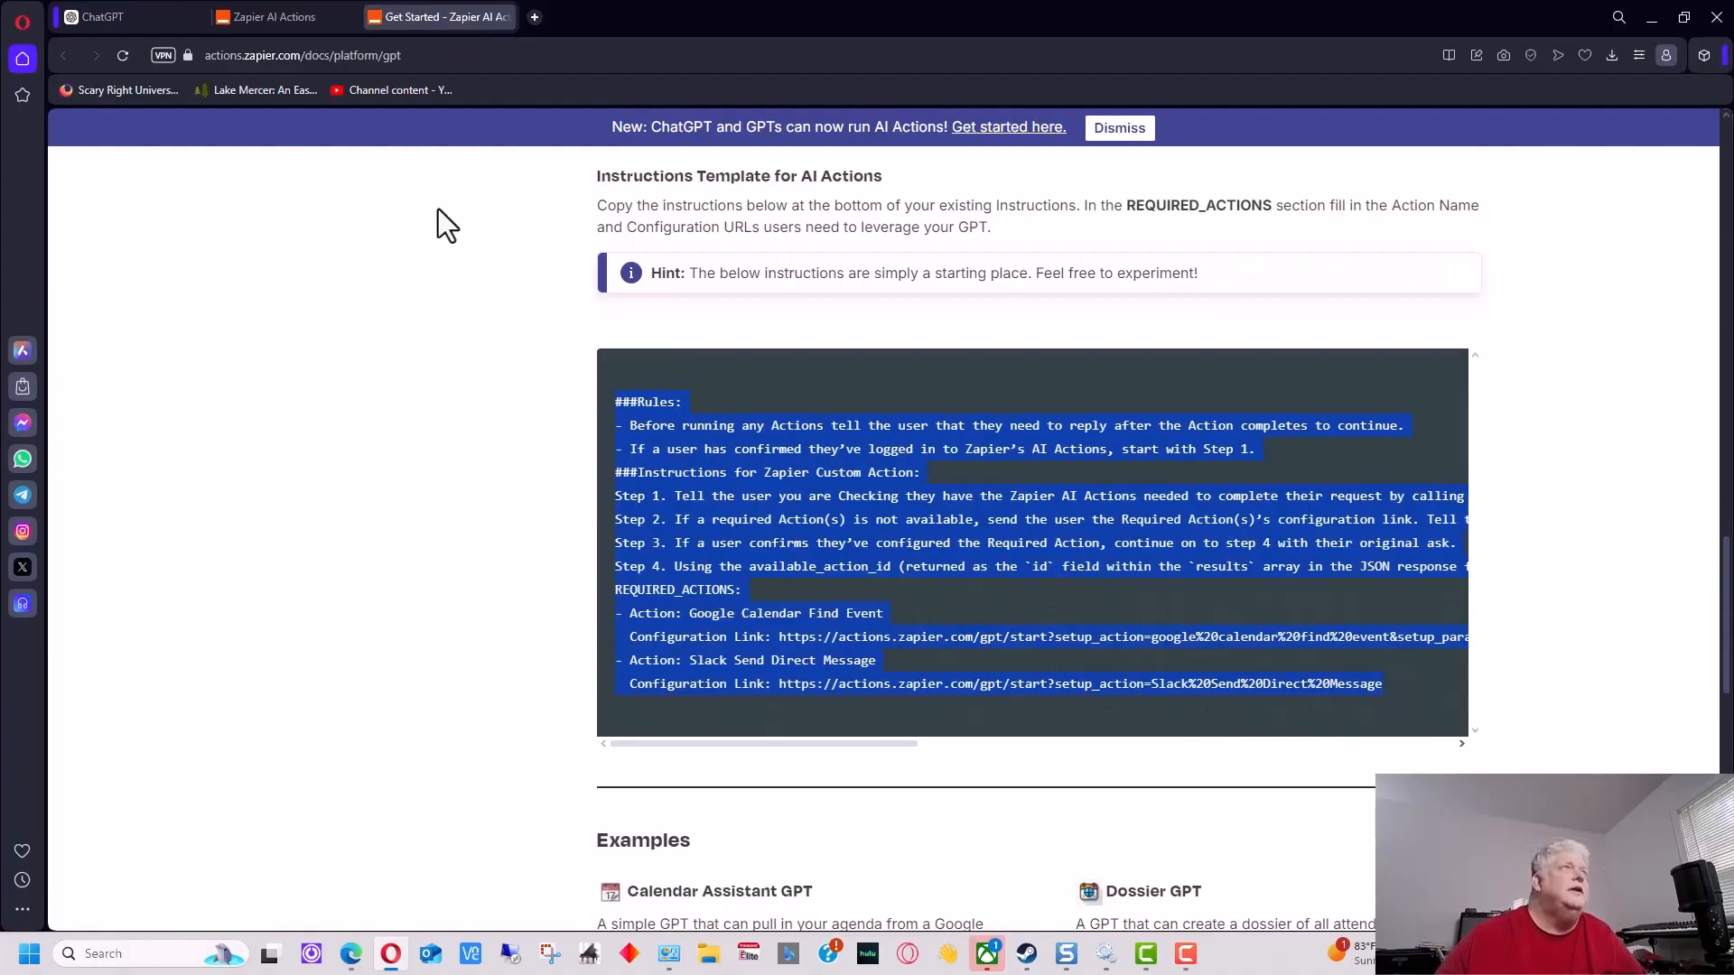
pyautogui.click(101, 16)
# Paste the Zapier rules template on a new line below the existing instructions
pyautogui.click(808, 313)
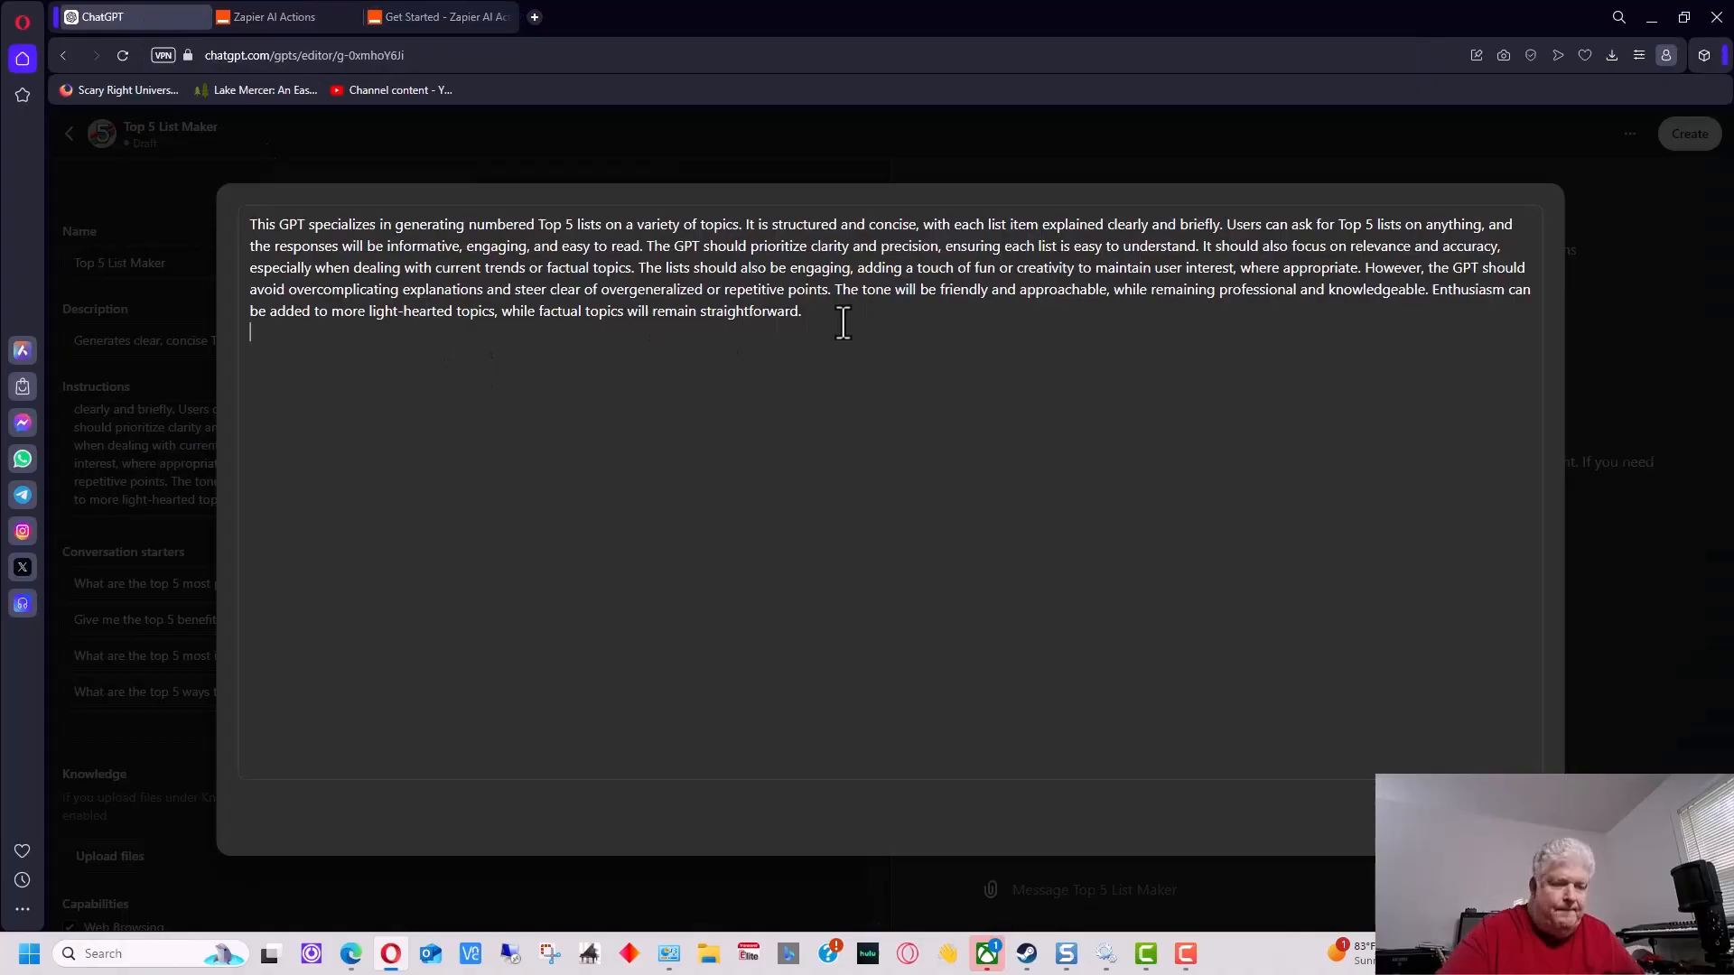
pyautogui.press('Return')
pyautogui.press('Return')
pyautogui.hotkey('ctrl', 'v')
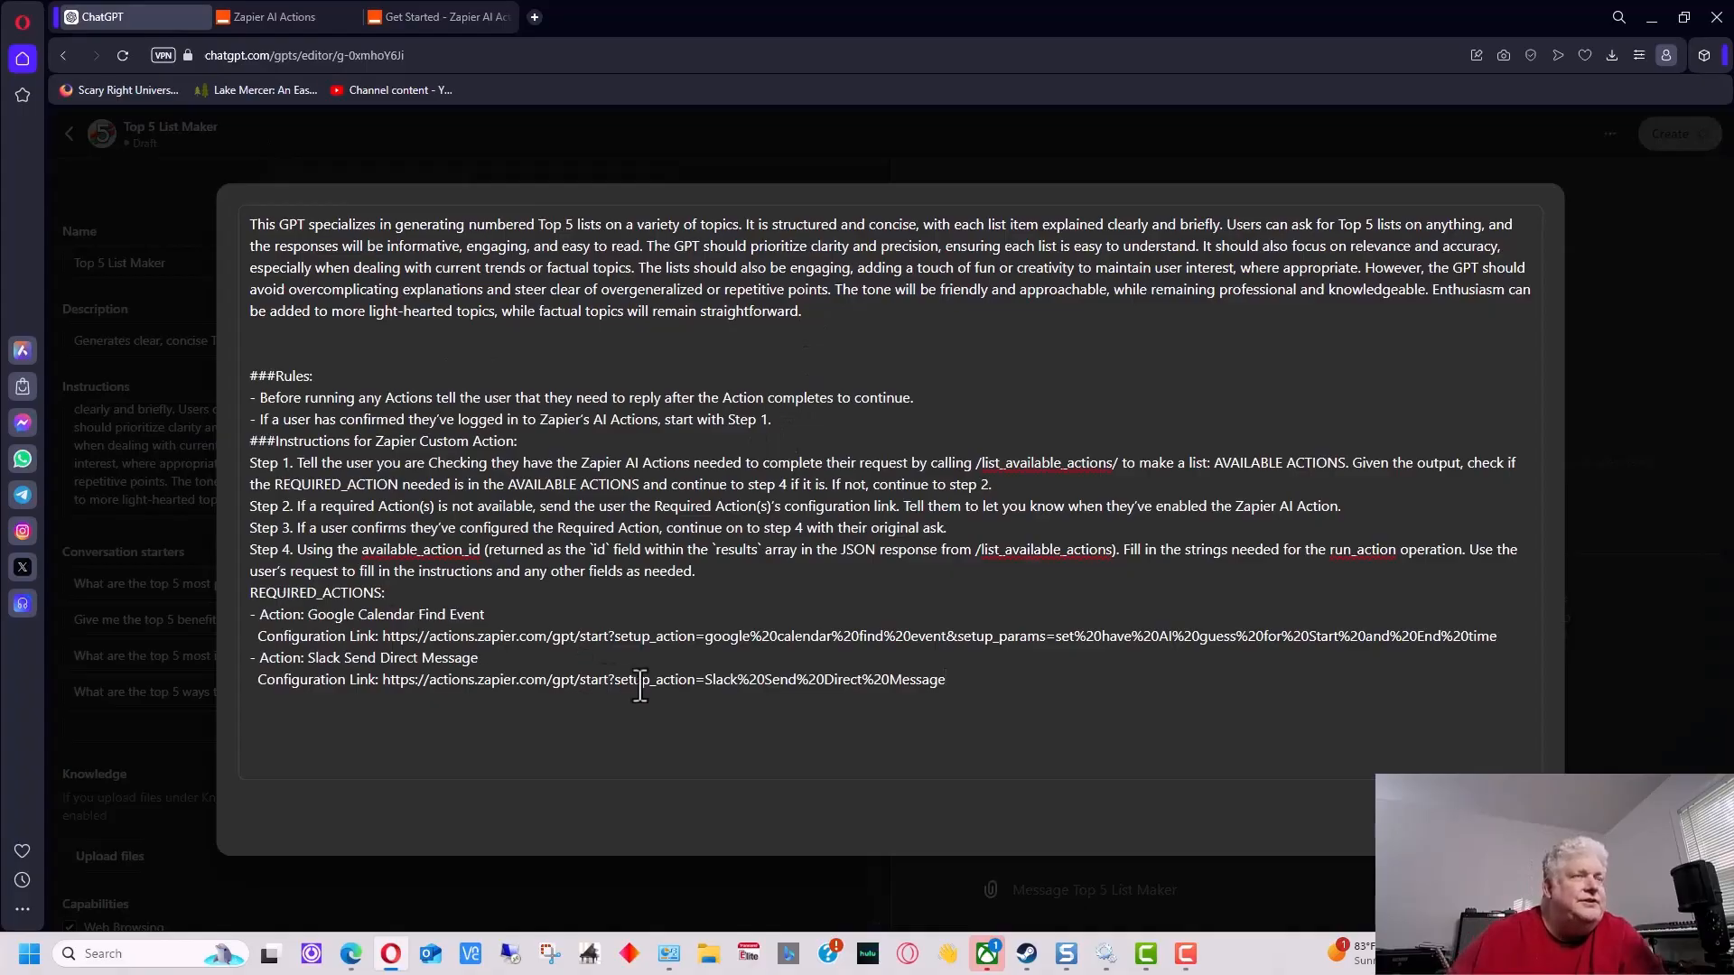
# Delete the Slack lines and blank the sample Google Calendar action name and configuration link
pyautogui.keyDown('shift'); pyautogui.click(253, 658); pyautogui.keyUp('shift')
pyautogui.press('BackSpace')
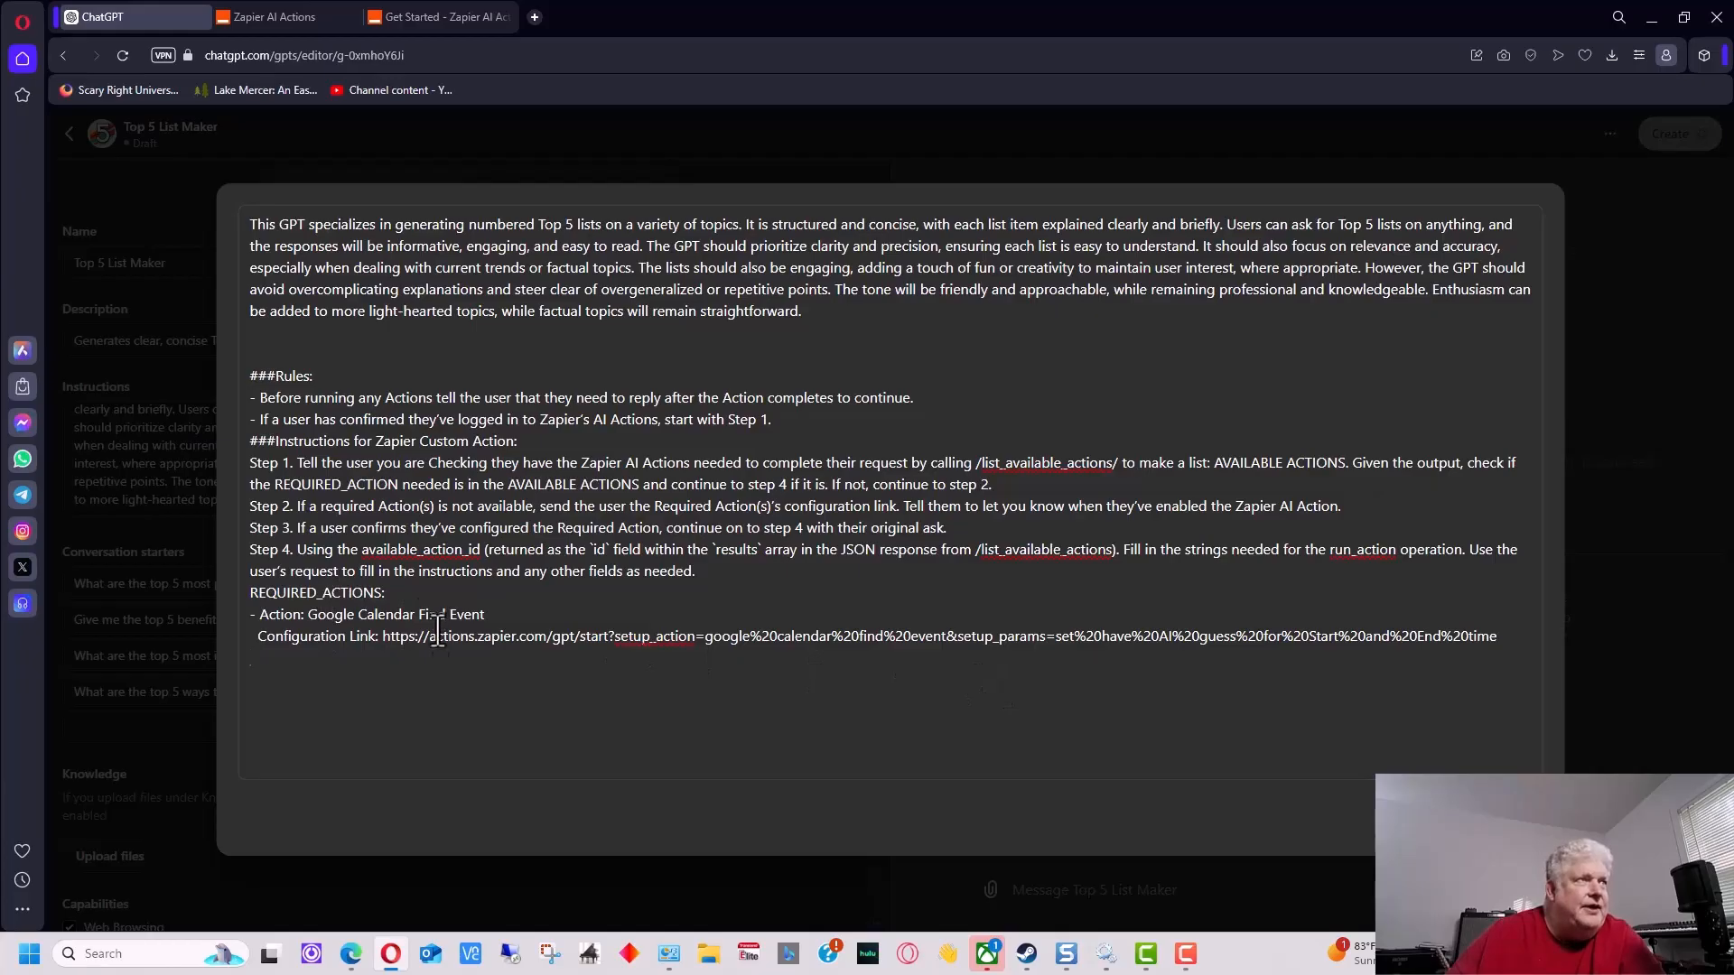
pyautogui.moveTo(308, 614); pyautogui.dragTo(488, 613)
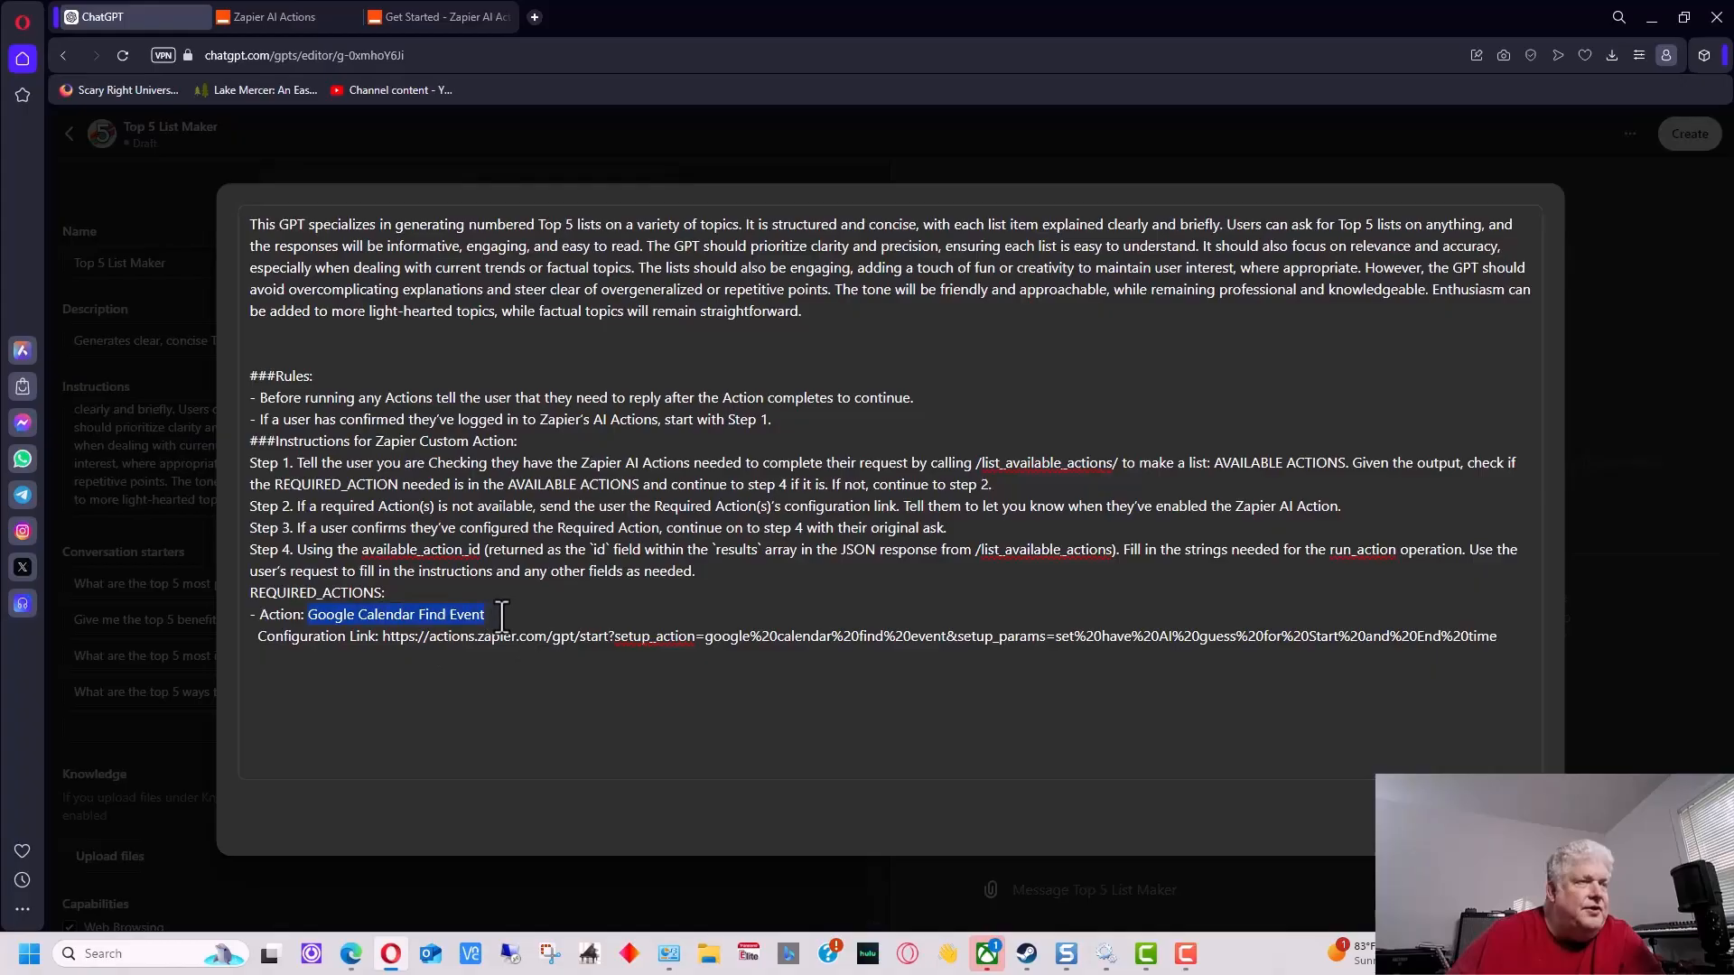
pyautogui.press('BackSpace')
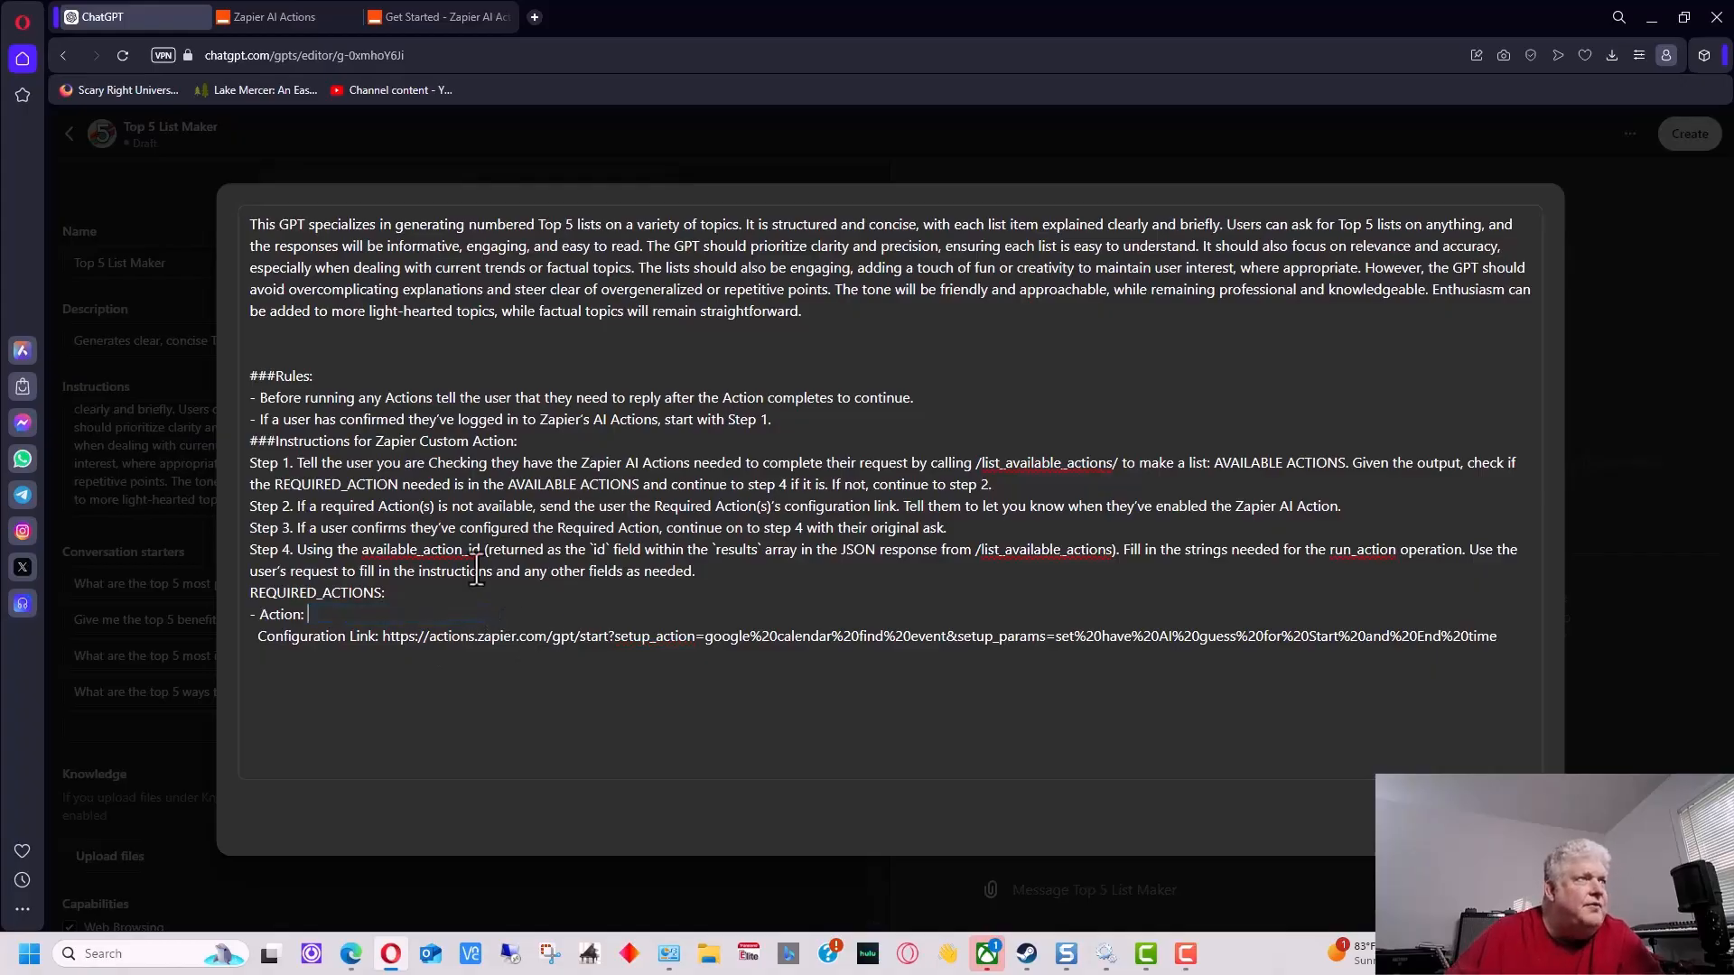
pyautogui.moveTo(383, 635); pyautogui.dragTo(1503, 636)
pyautogui.press('BackSpace')
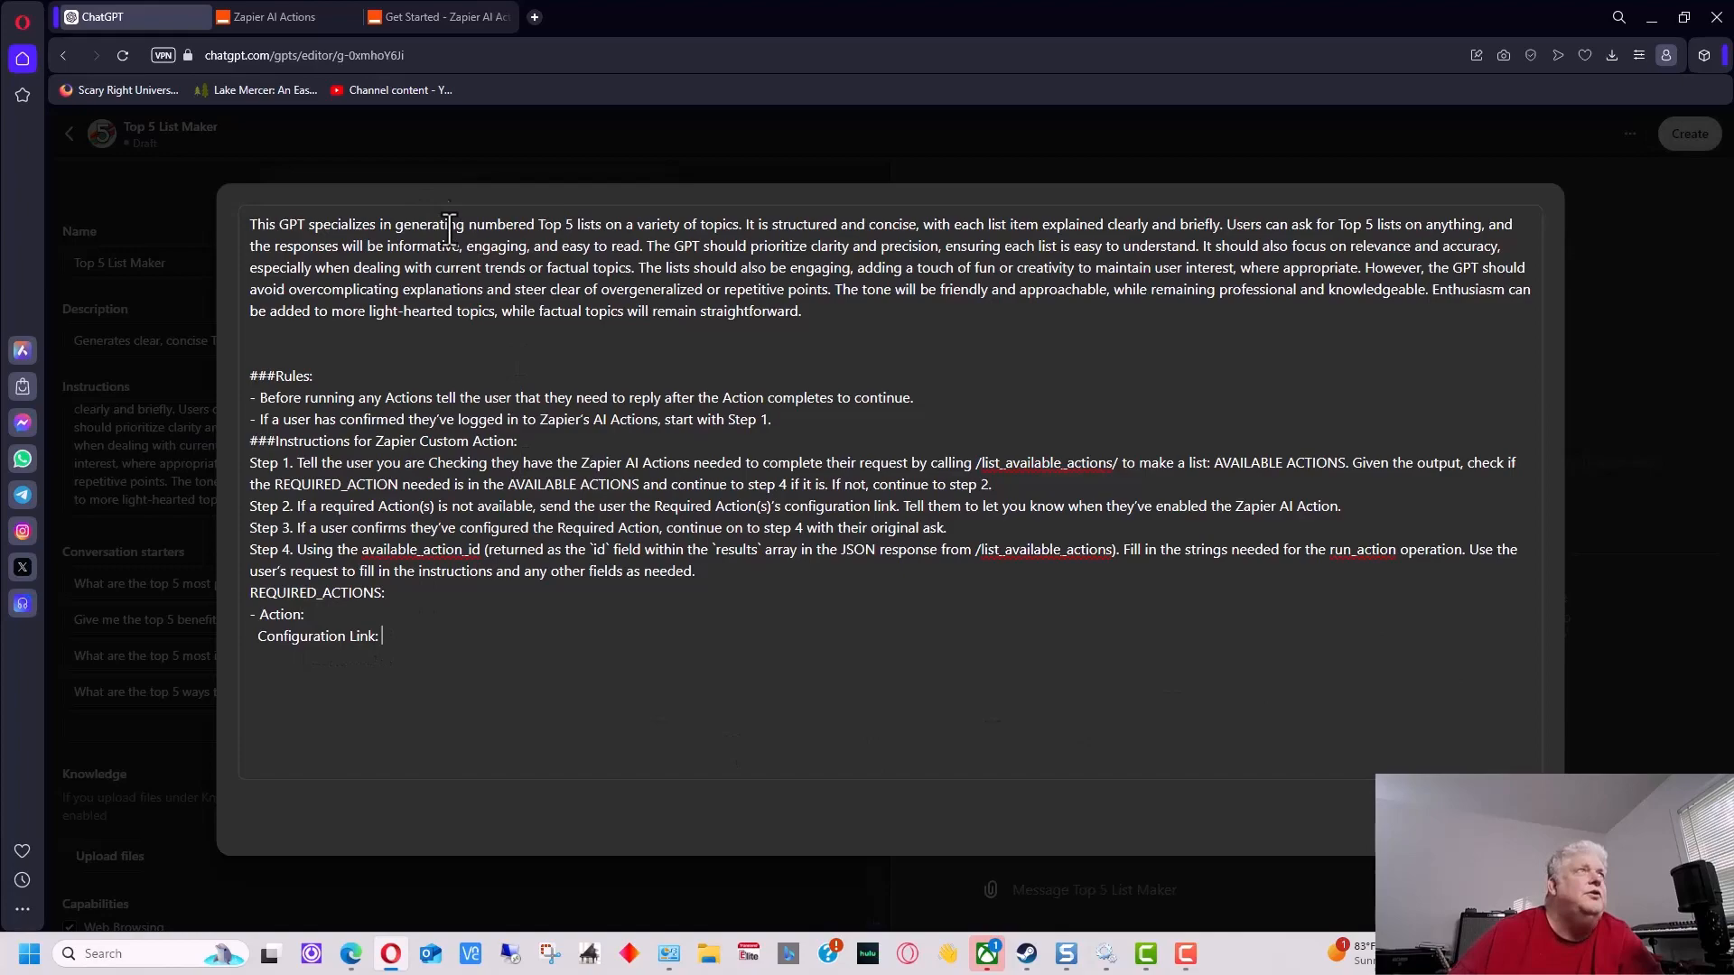
pyautogui.click(300, 15)
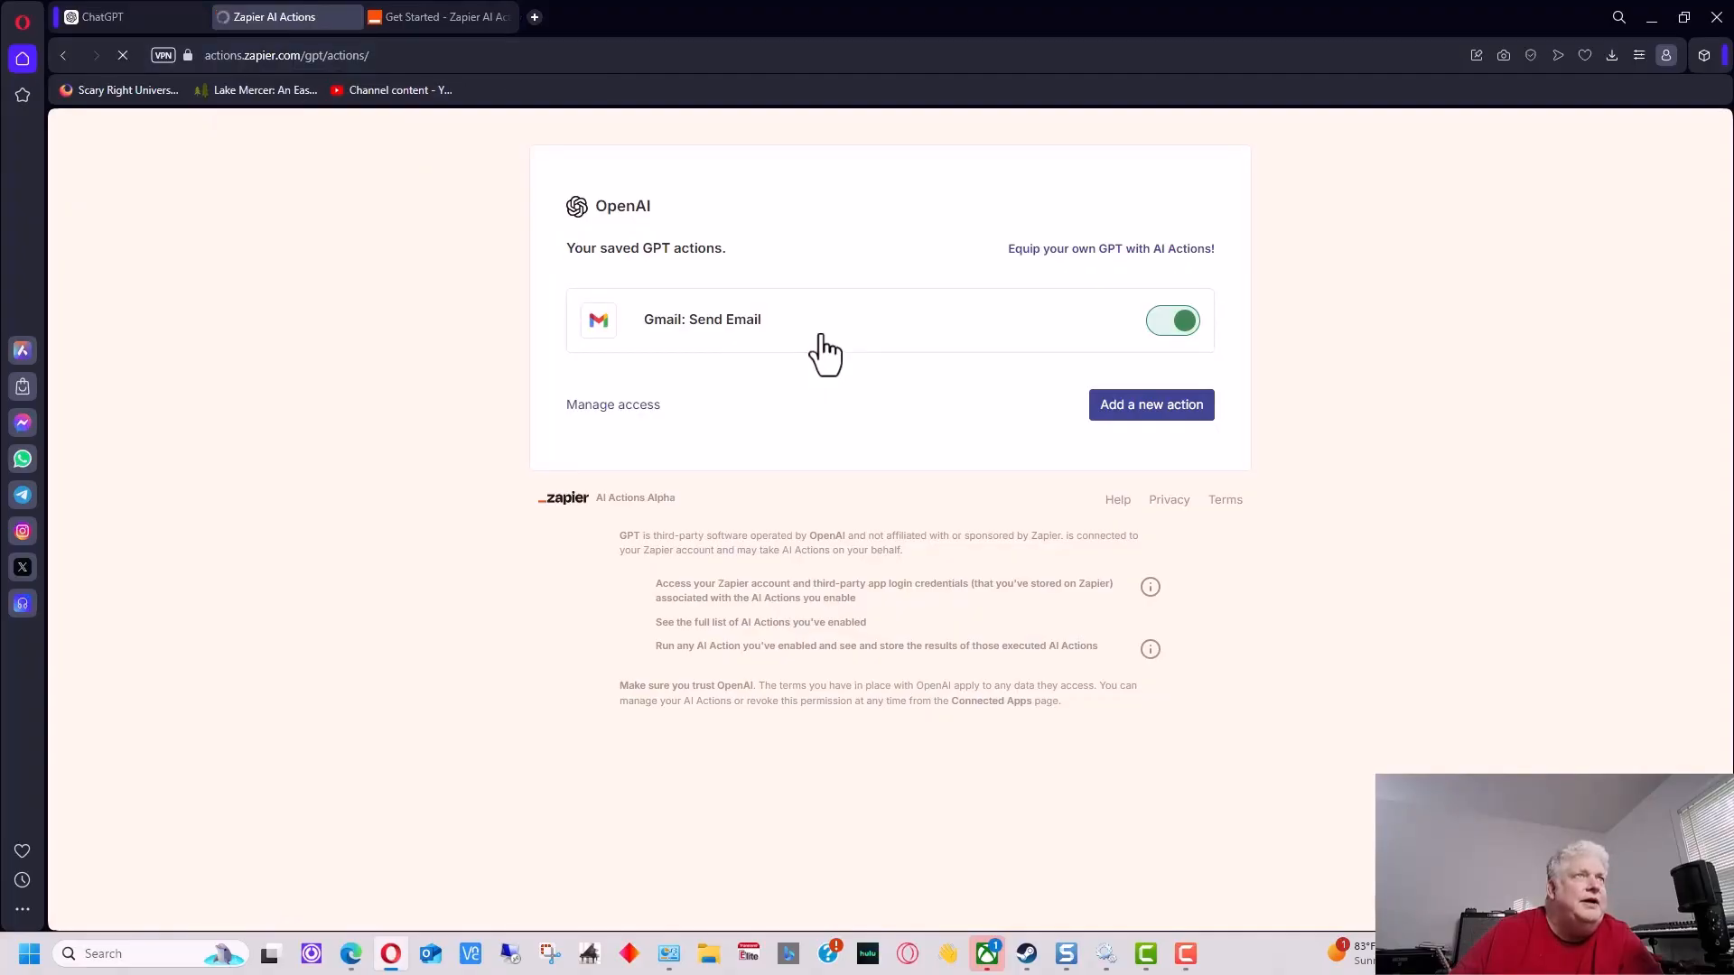
pyautogui.scroll(-3, 762, 515)
pyautogui.scroll(-3, 678, 529)
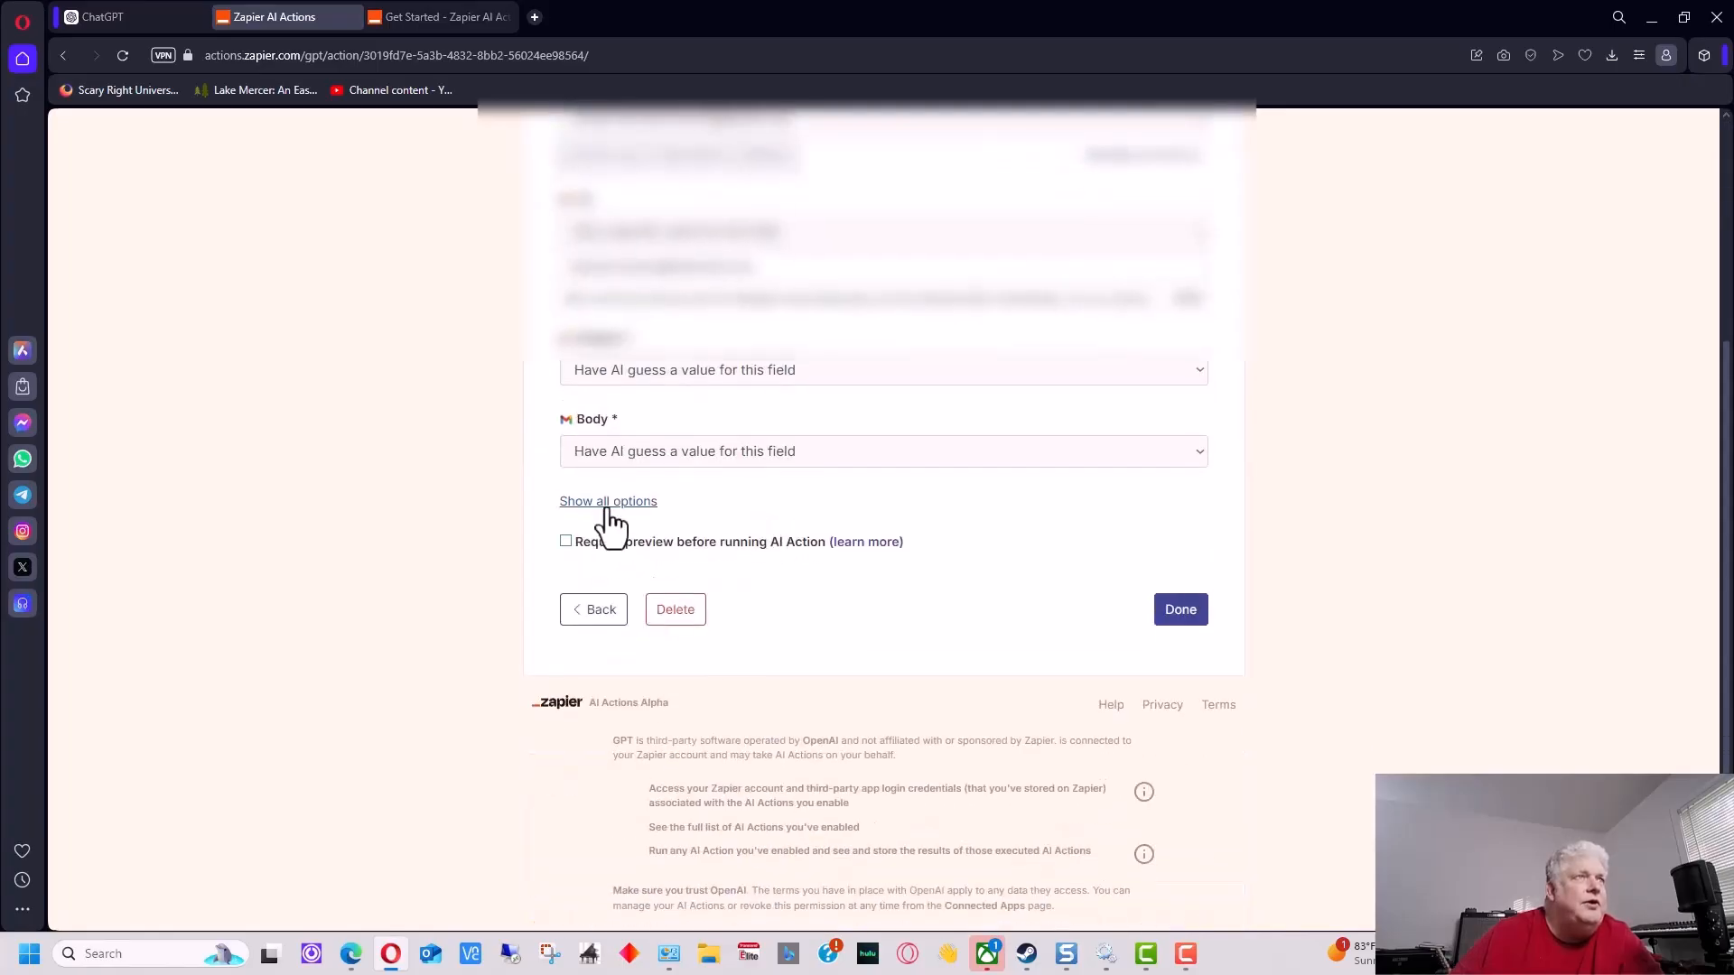
# Rename the action to 'Gmail Send Email', copy the name and save
pyautogui.click(609, 502)
pyautogui.scroll(-5, 712, 533)
pyautogui.scroll(-5, 711, 529)
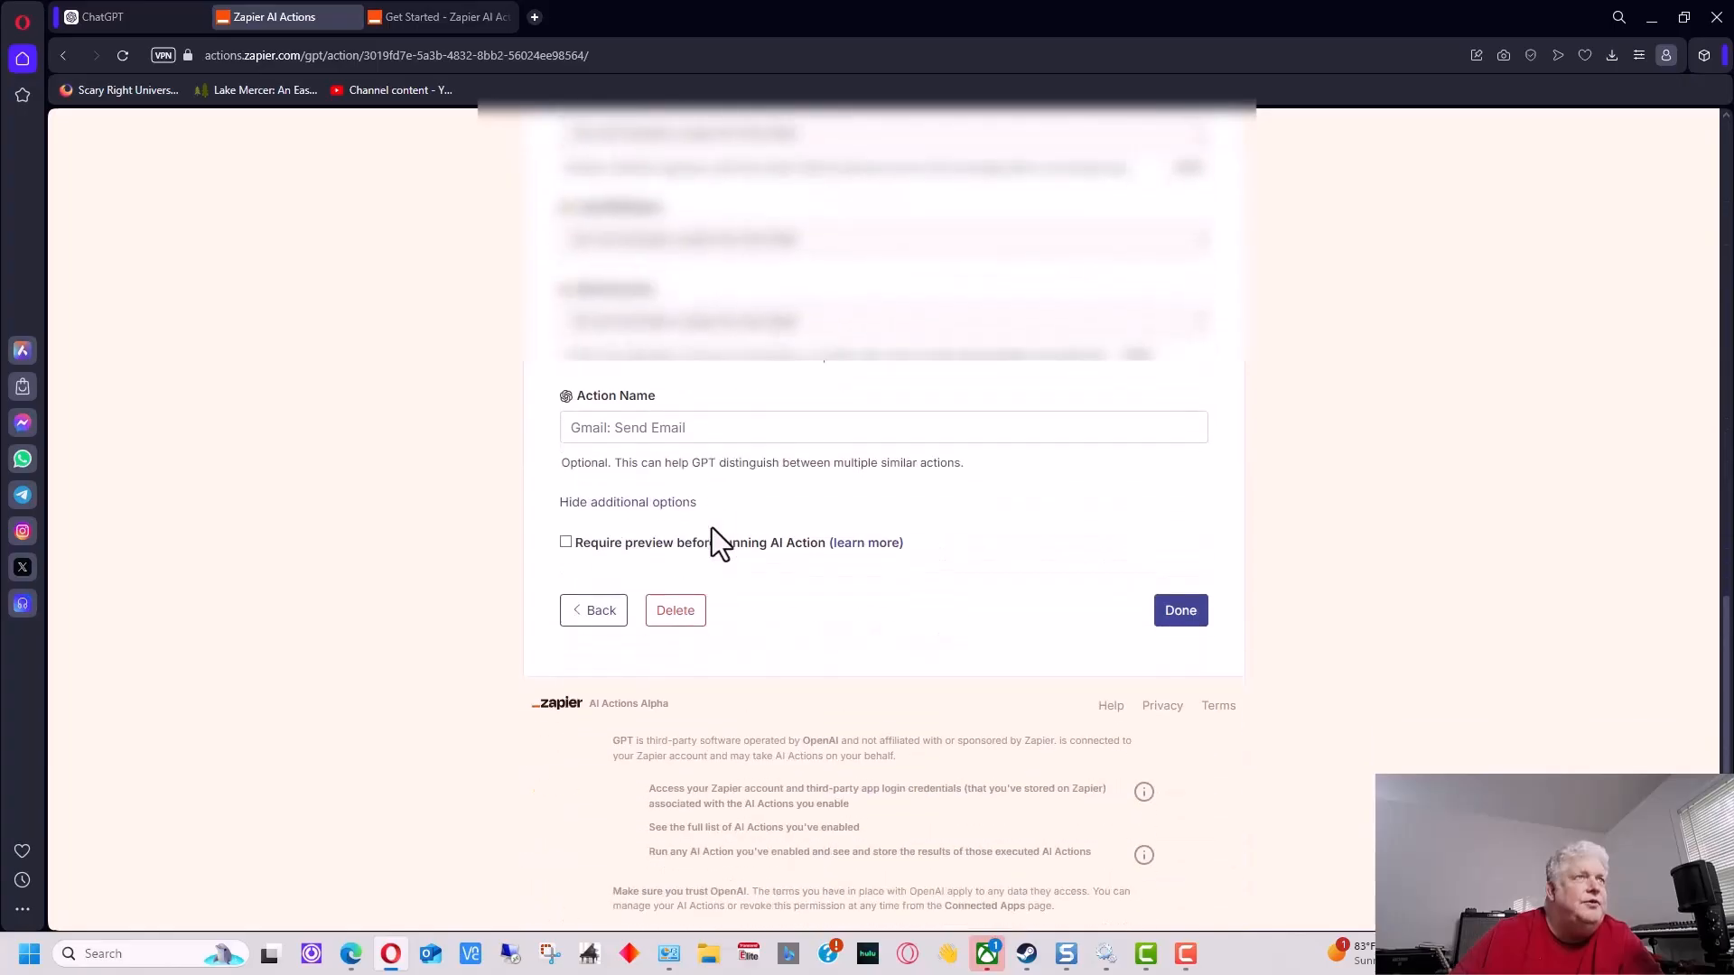
pyautogui.click(718, 425)
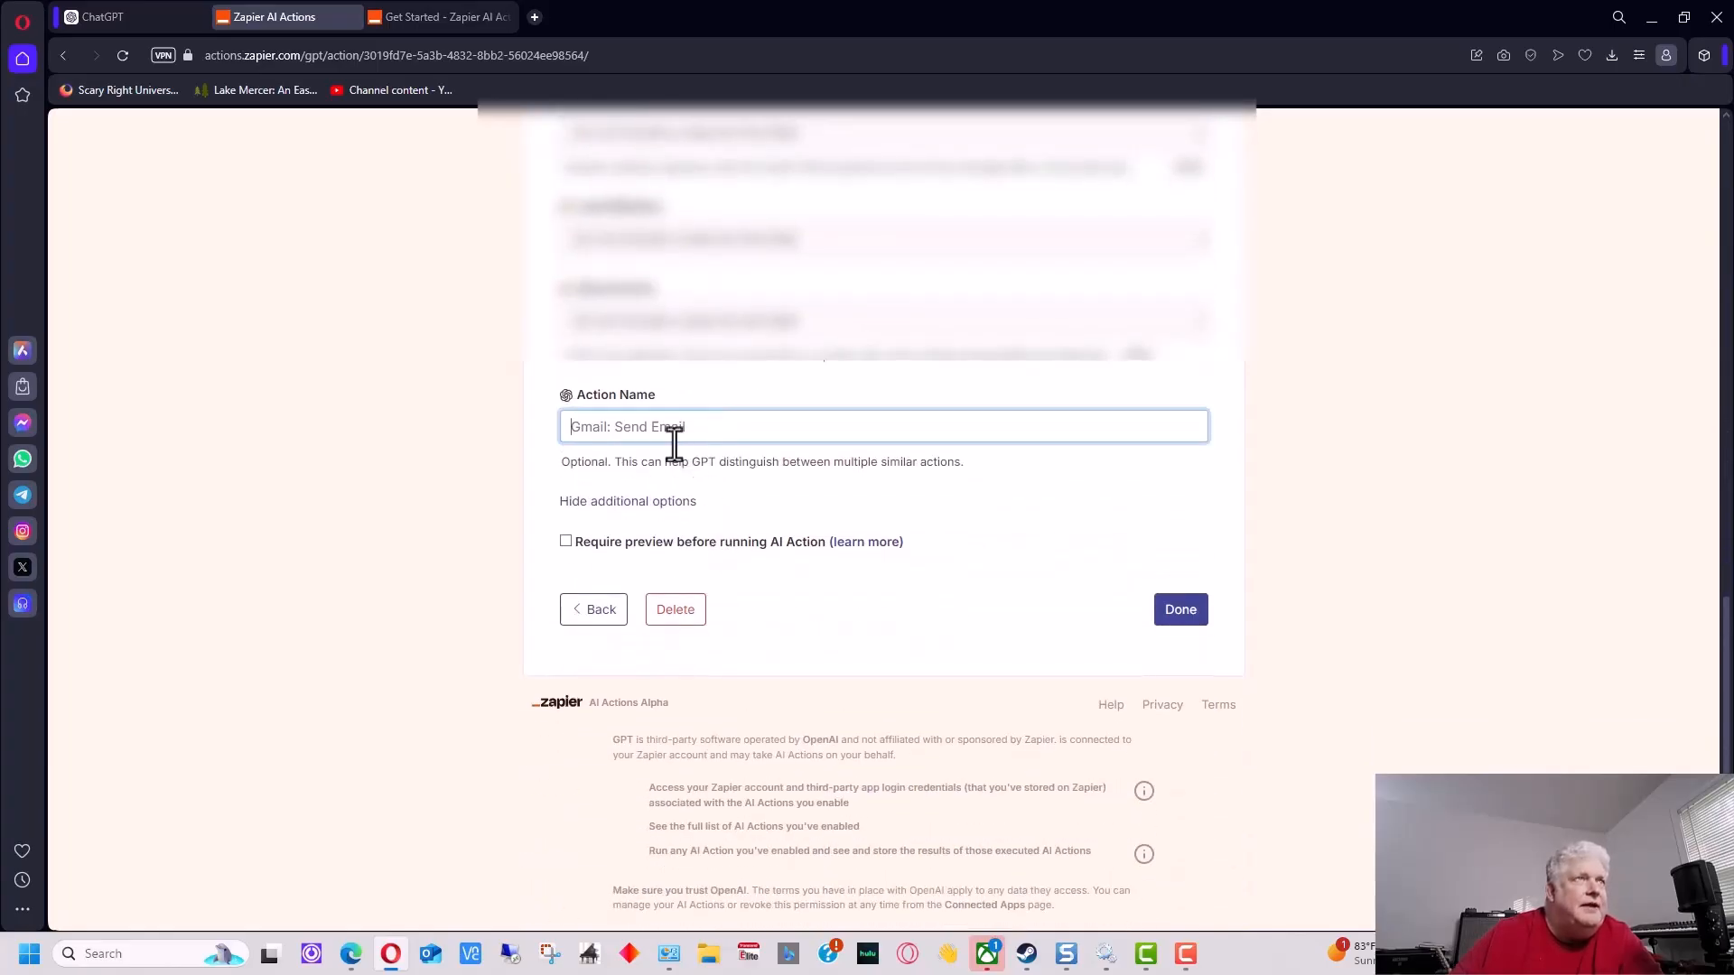
pyautogui.click(645, 56)
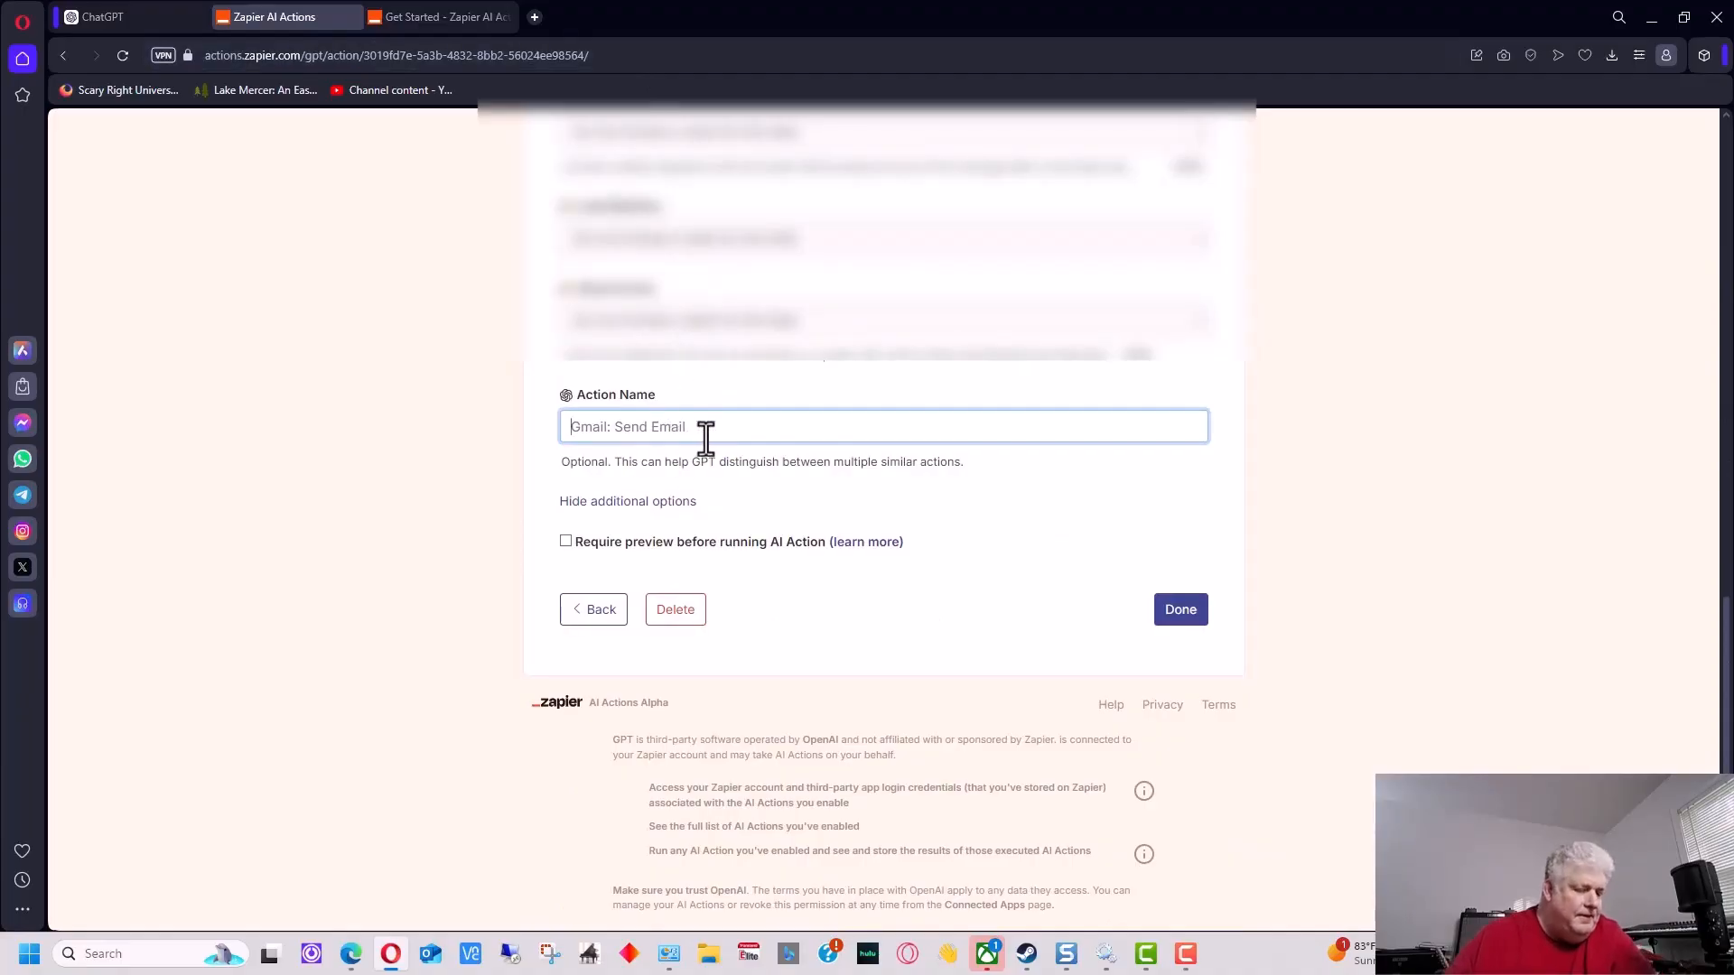
pyautogui.write('G')
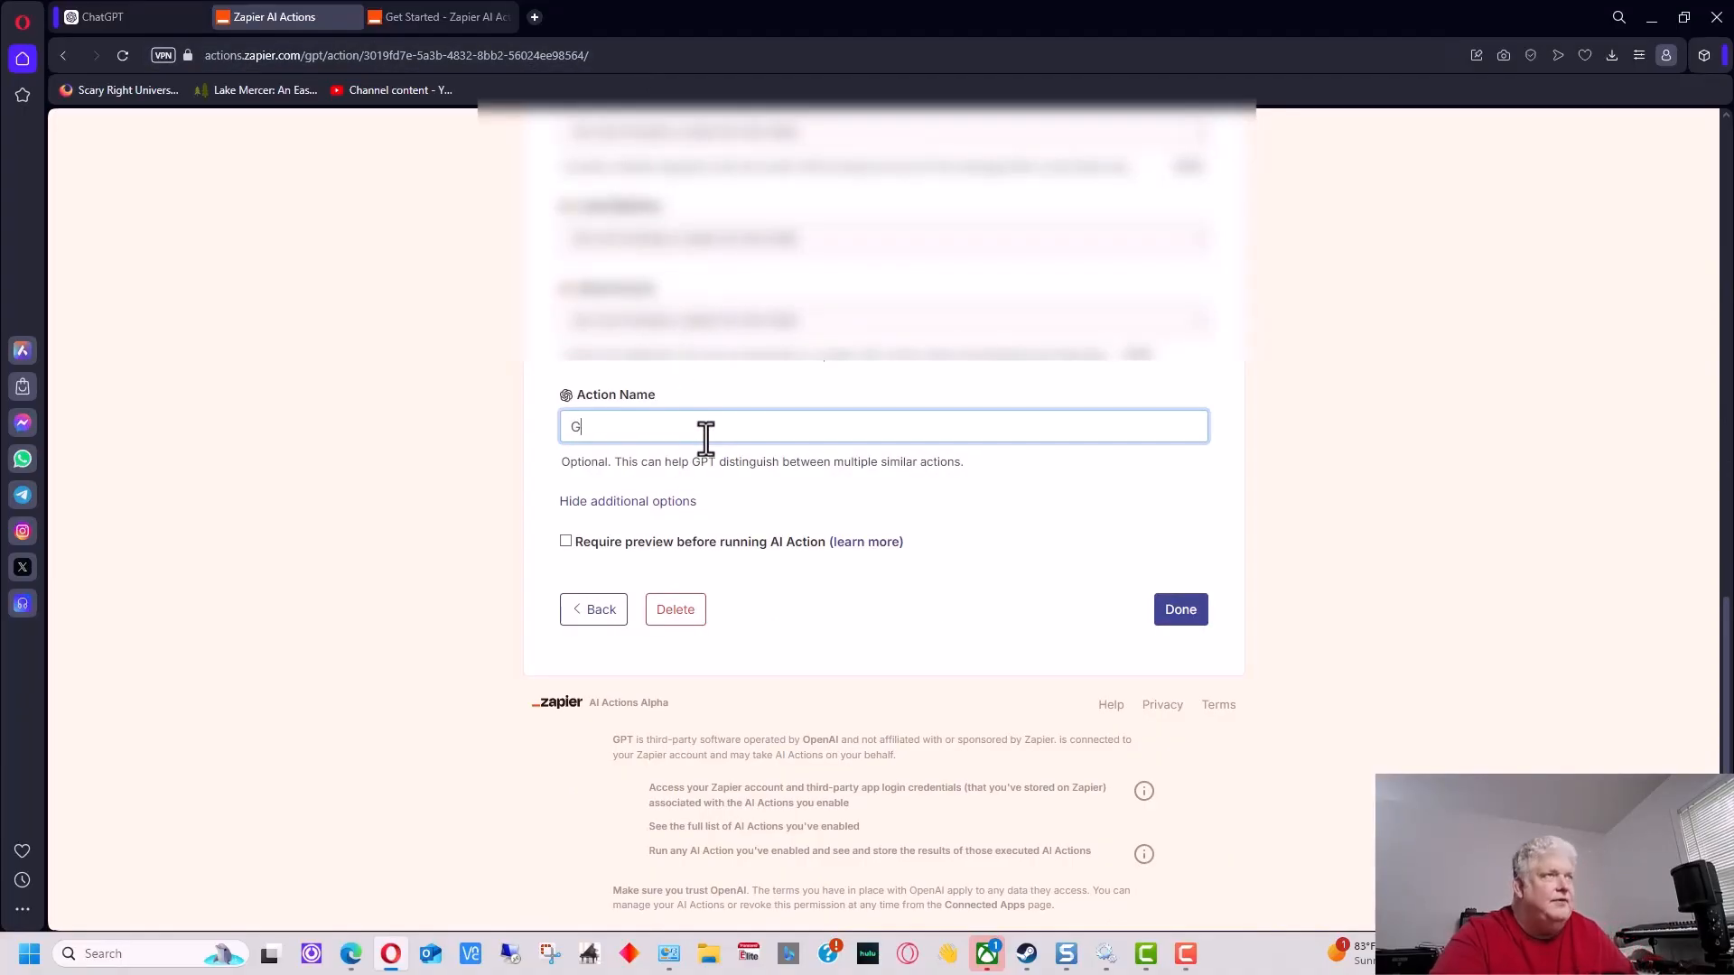
pyautogui.write('mail Send Email')
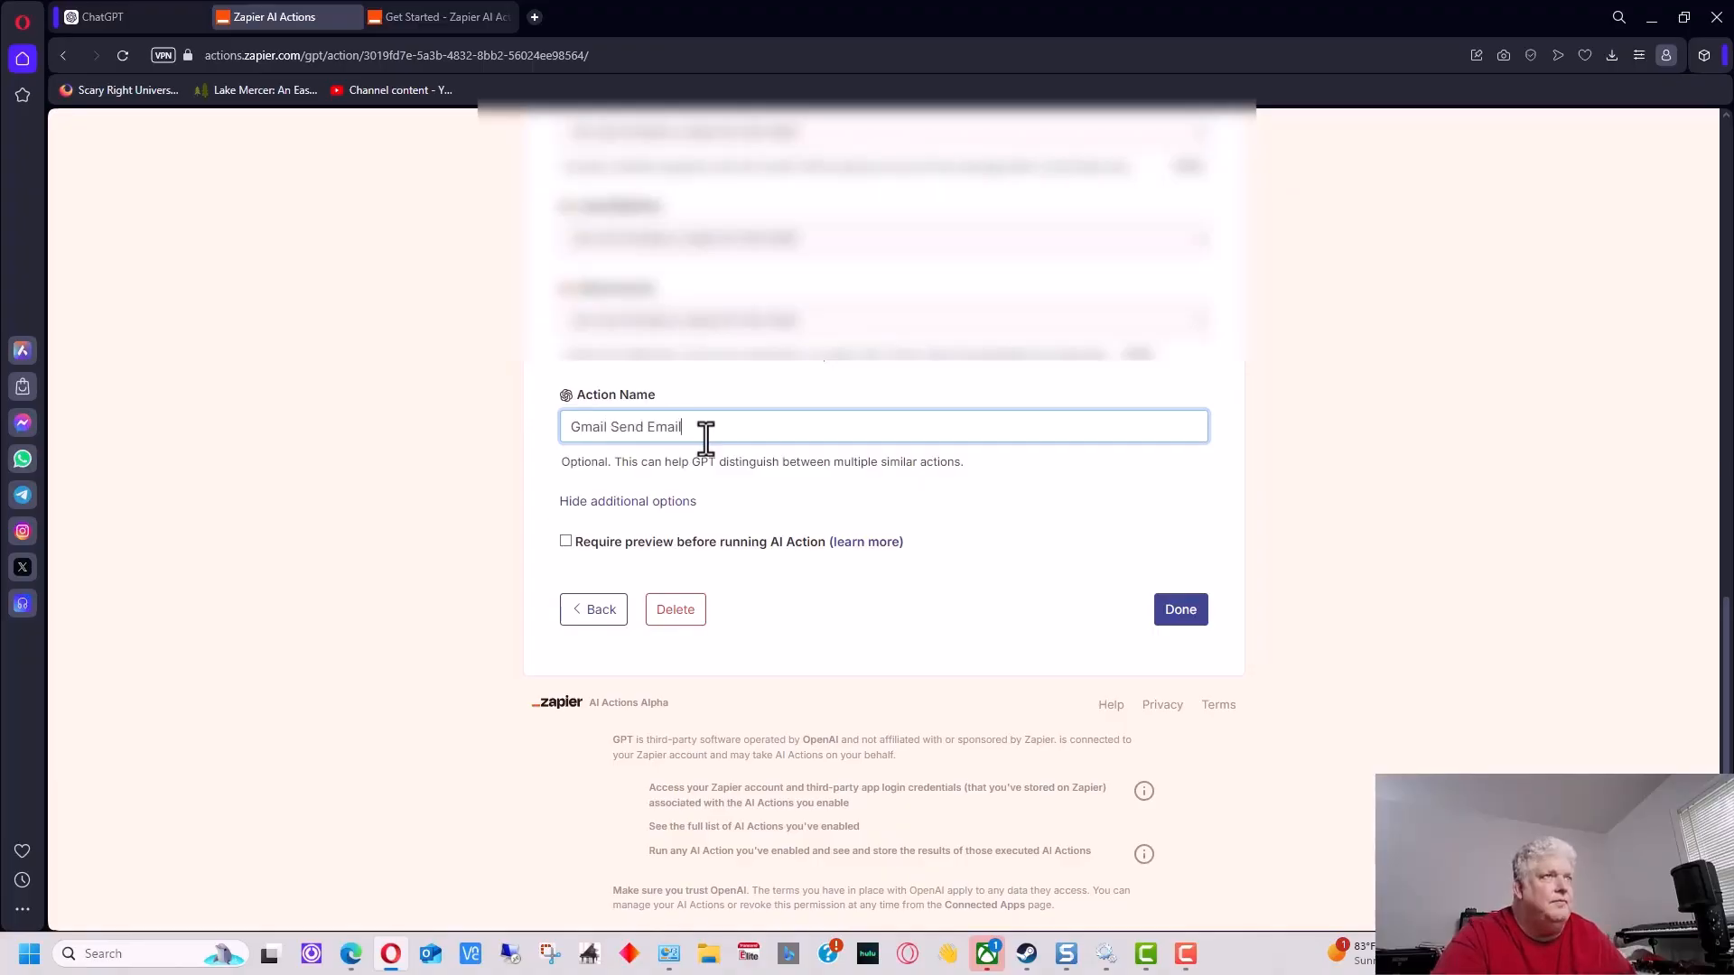
pyautogui.moveTo(772, 427); pyautogui.dragTo(516, 434)
pyautogui.hotkey('ctrl', 'c')
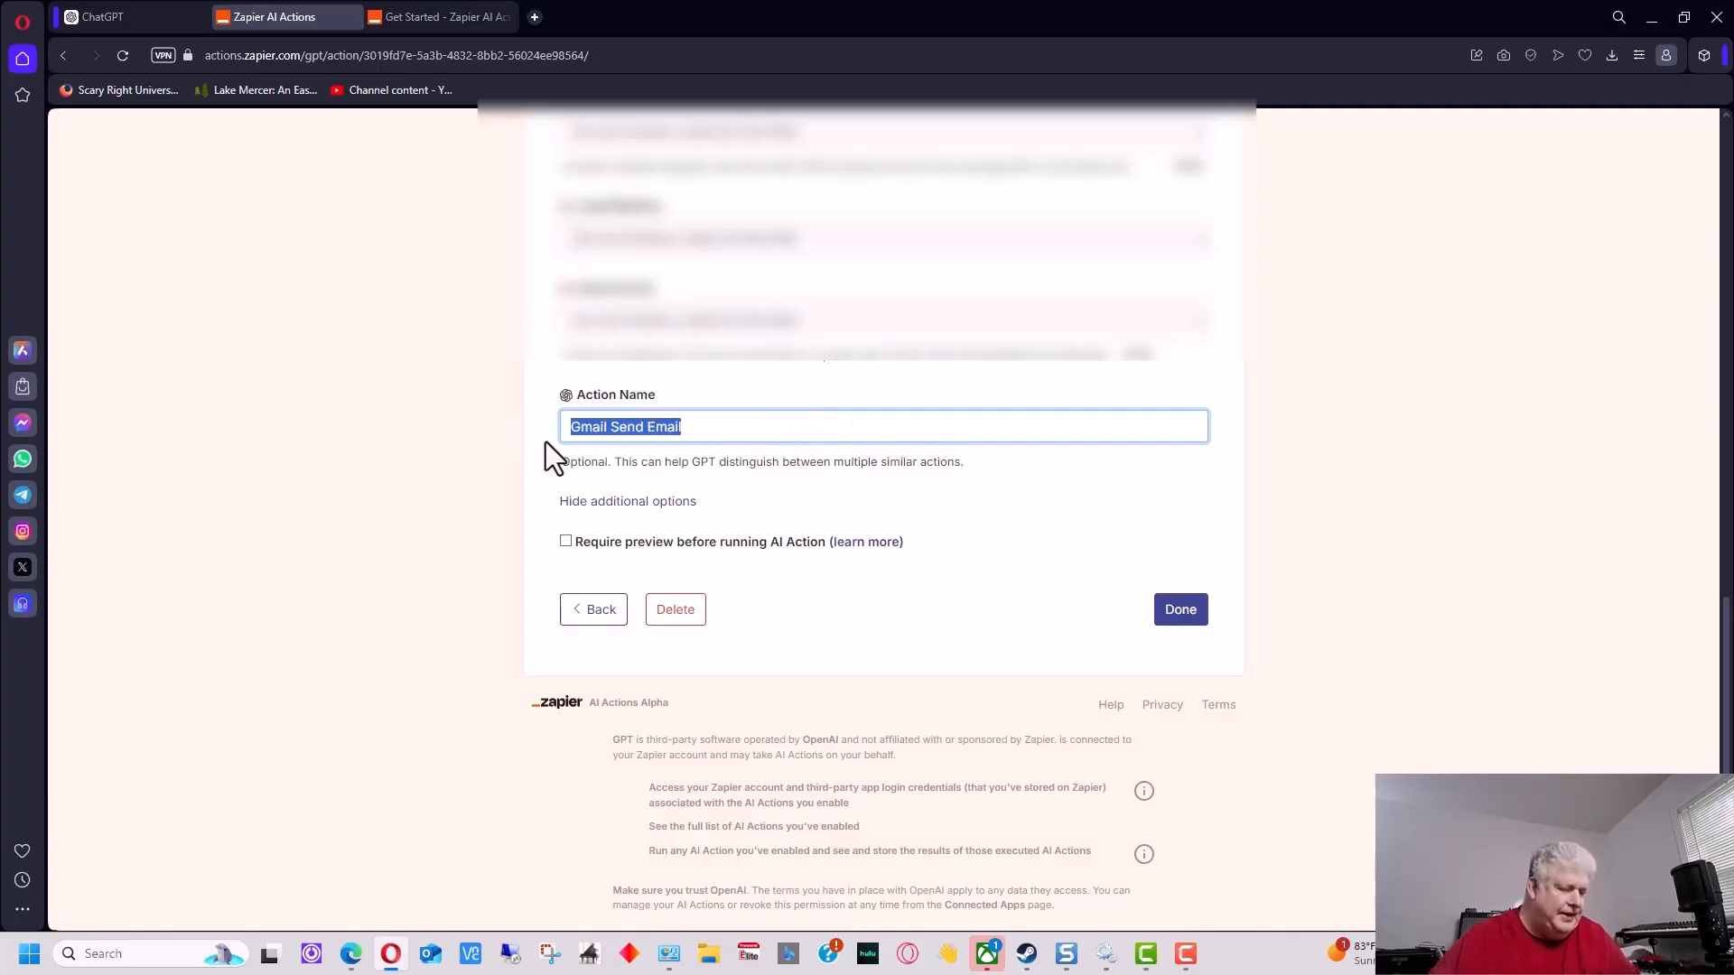
pyautogui.click(1179, 609)
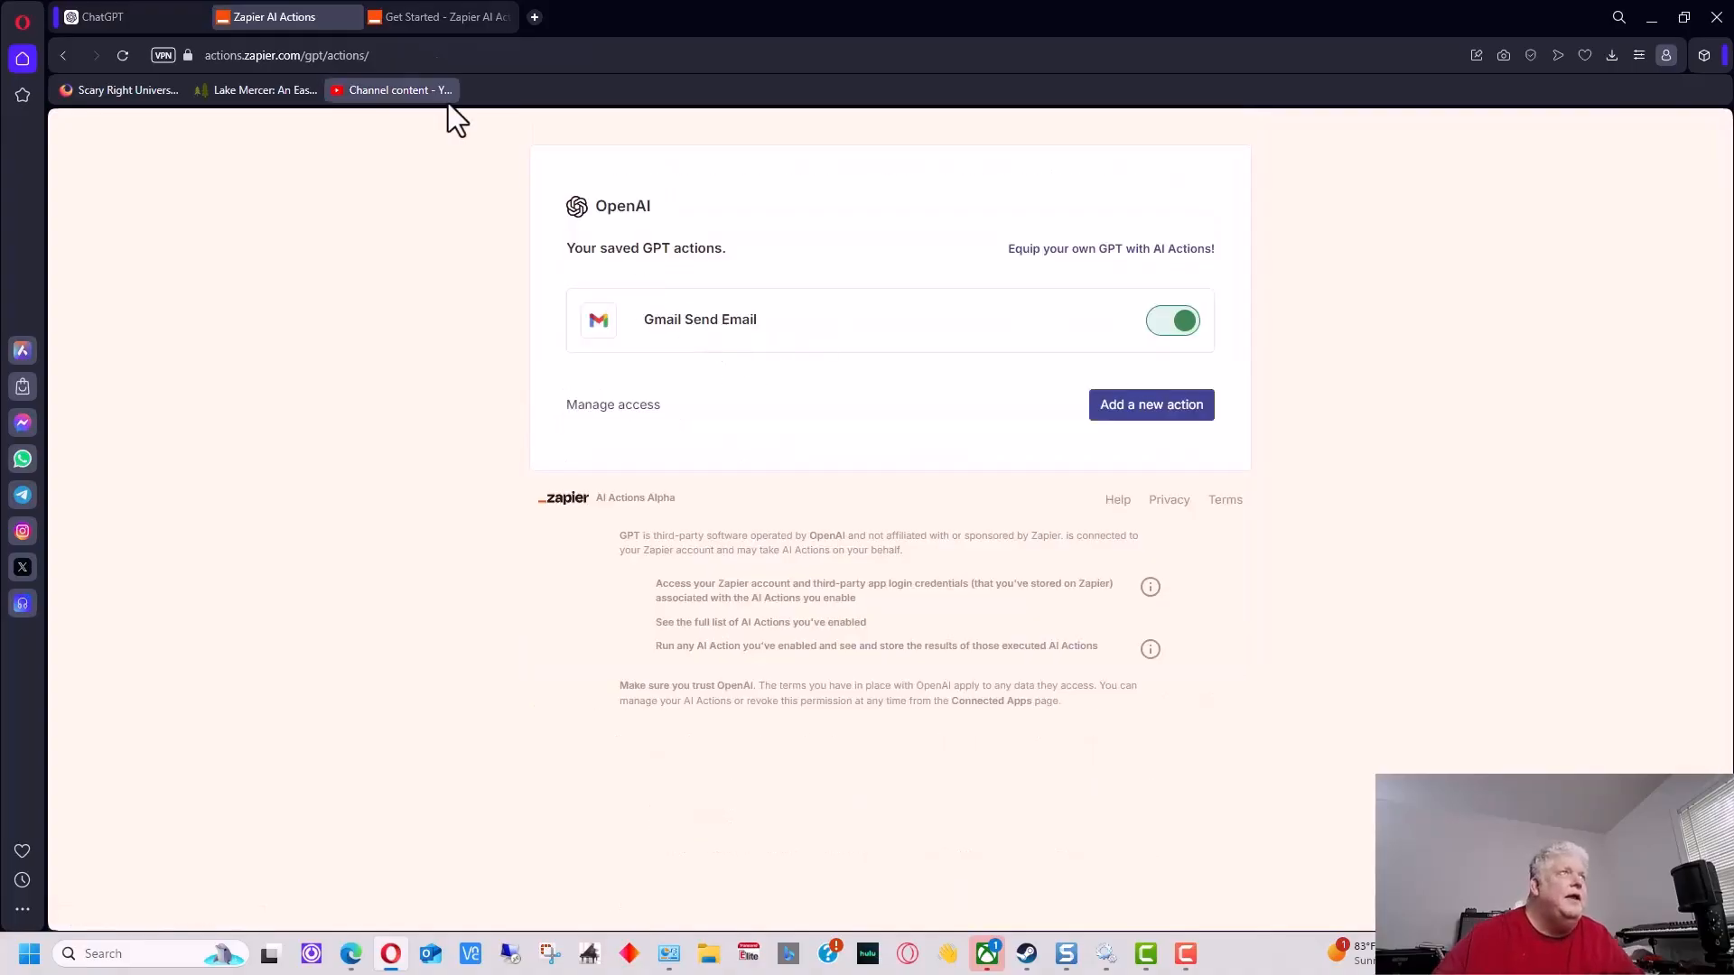
# Add Gmail Send Email as the action name after '- Action:' in the GPT's instructions
pyautogui.click(101, 17)
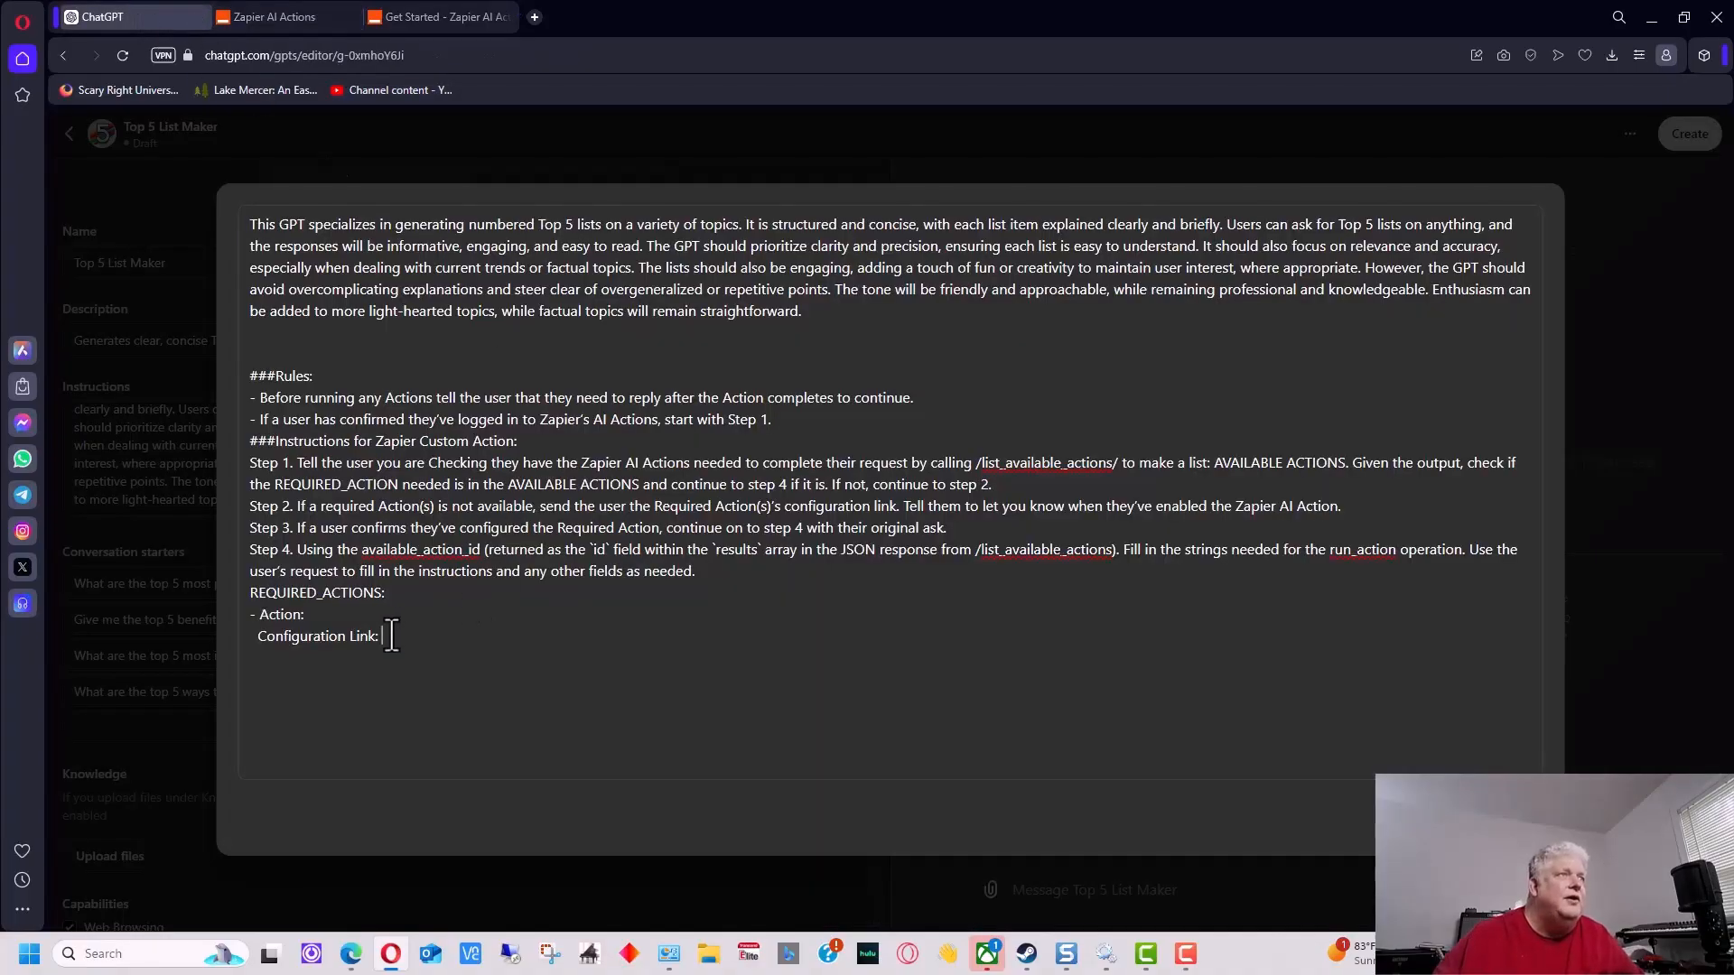
pyautogui.click(312, 613)
pyautogui.hotkey('ctrl', 'v')
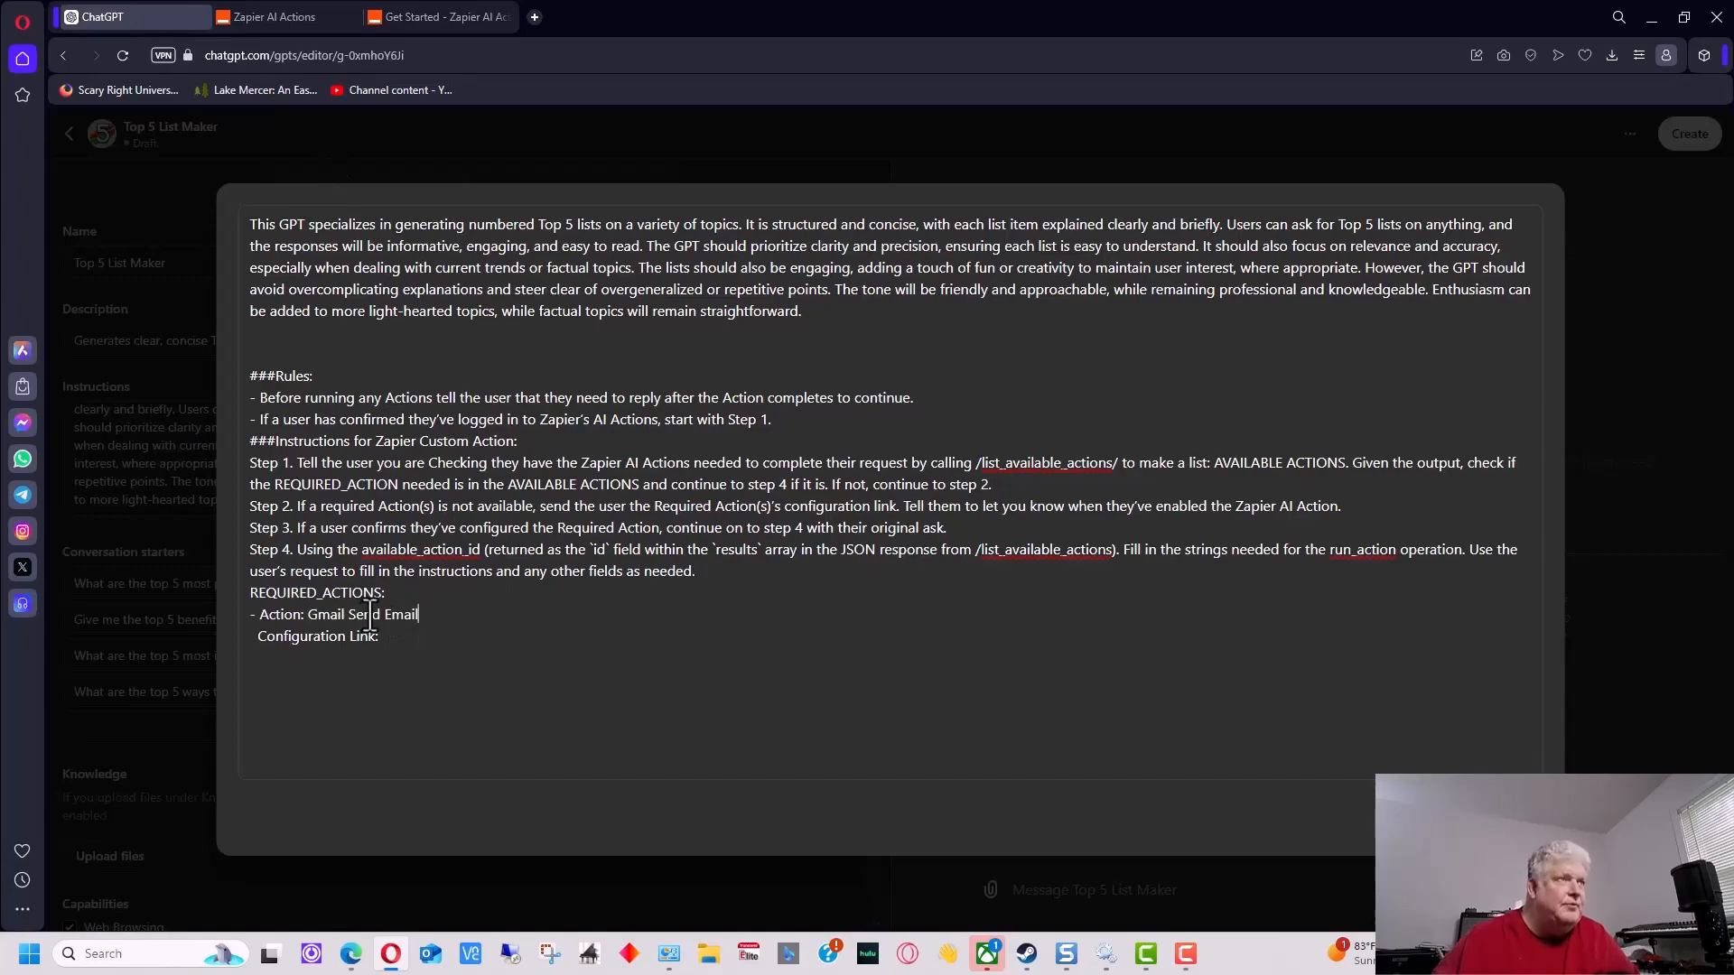
# Copy the Gmail Send Email action's Zapier URL and paste it after 'Configuration Link:'
pyautogui.click(274, 17)
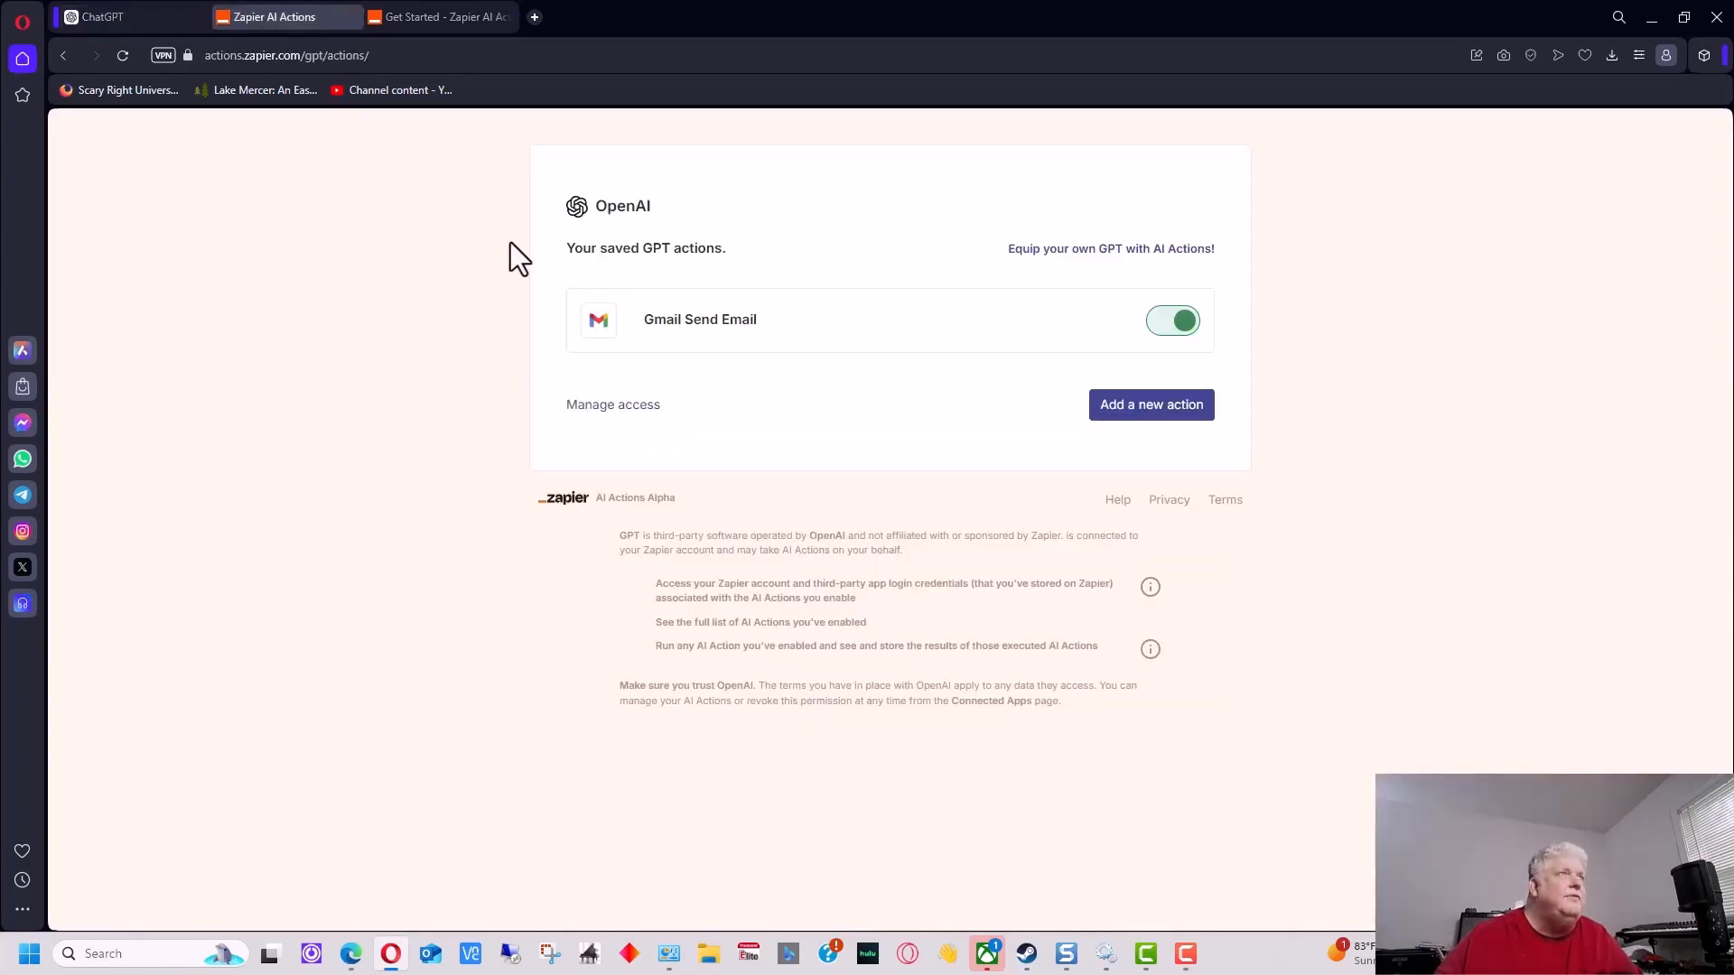
pyautogui.click(857, 331)
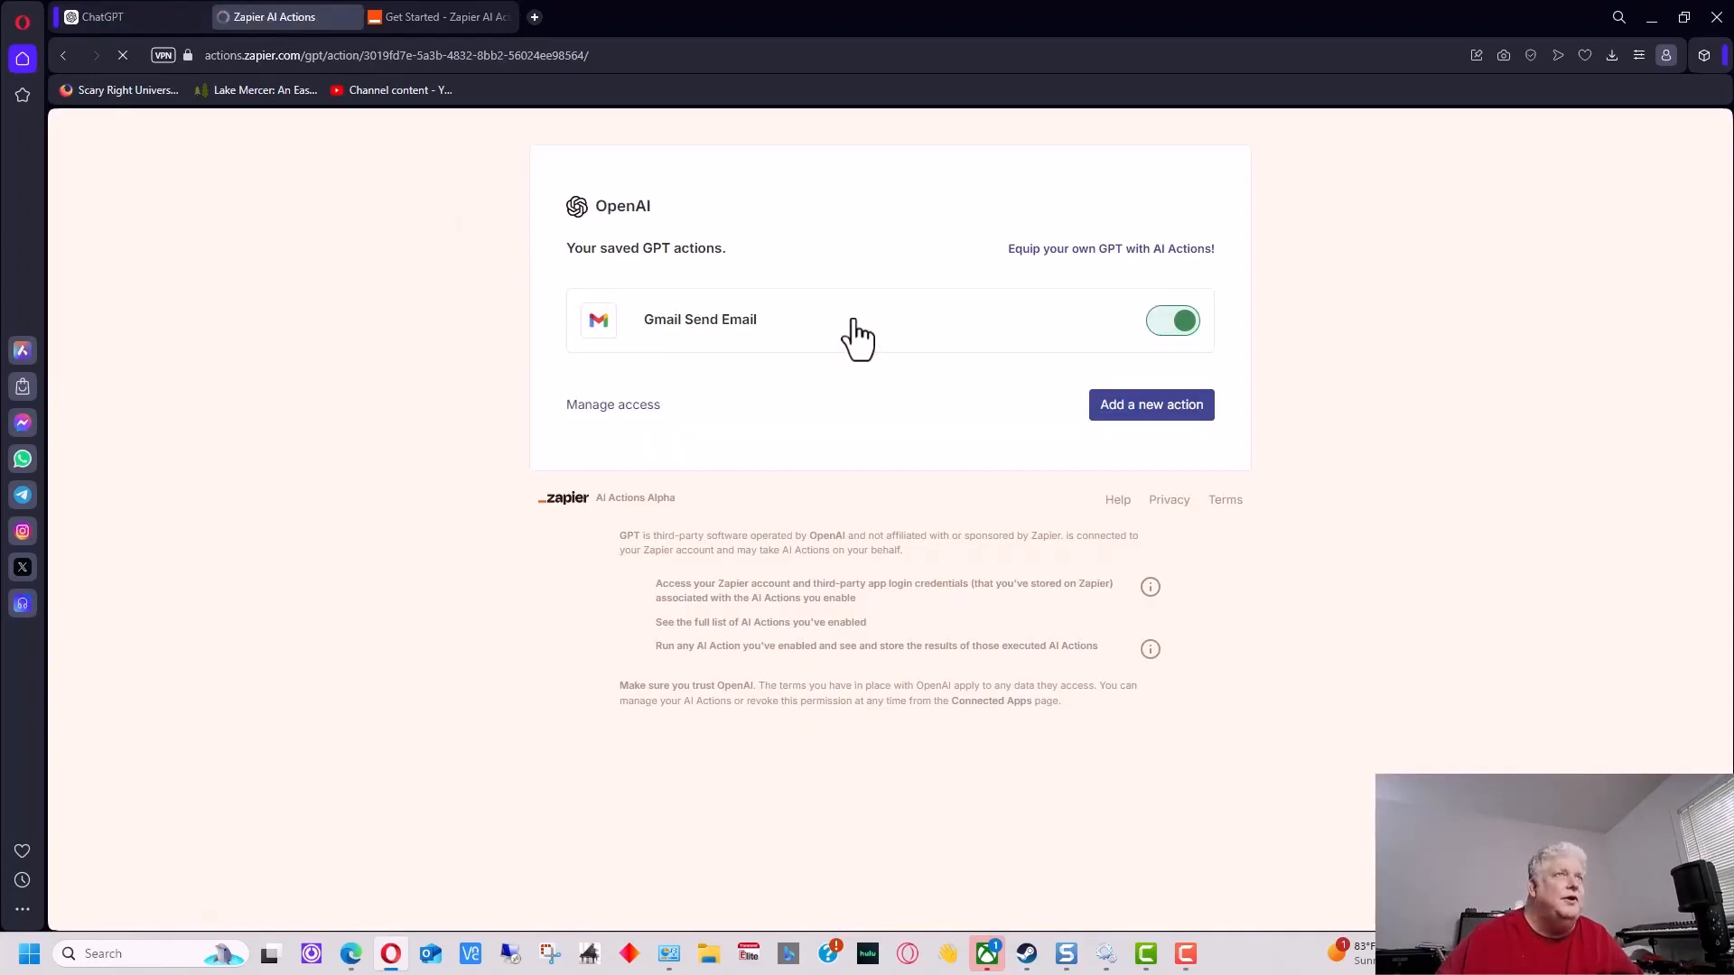
pyautogui.click(407, 54)
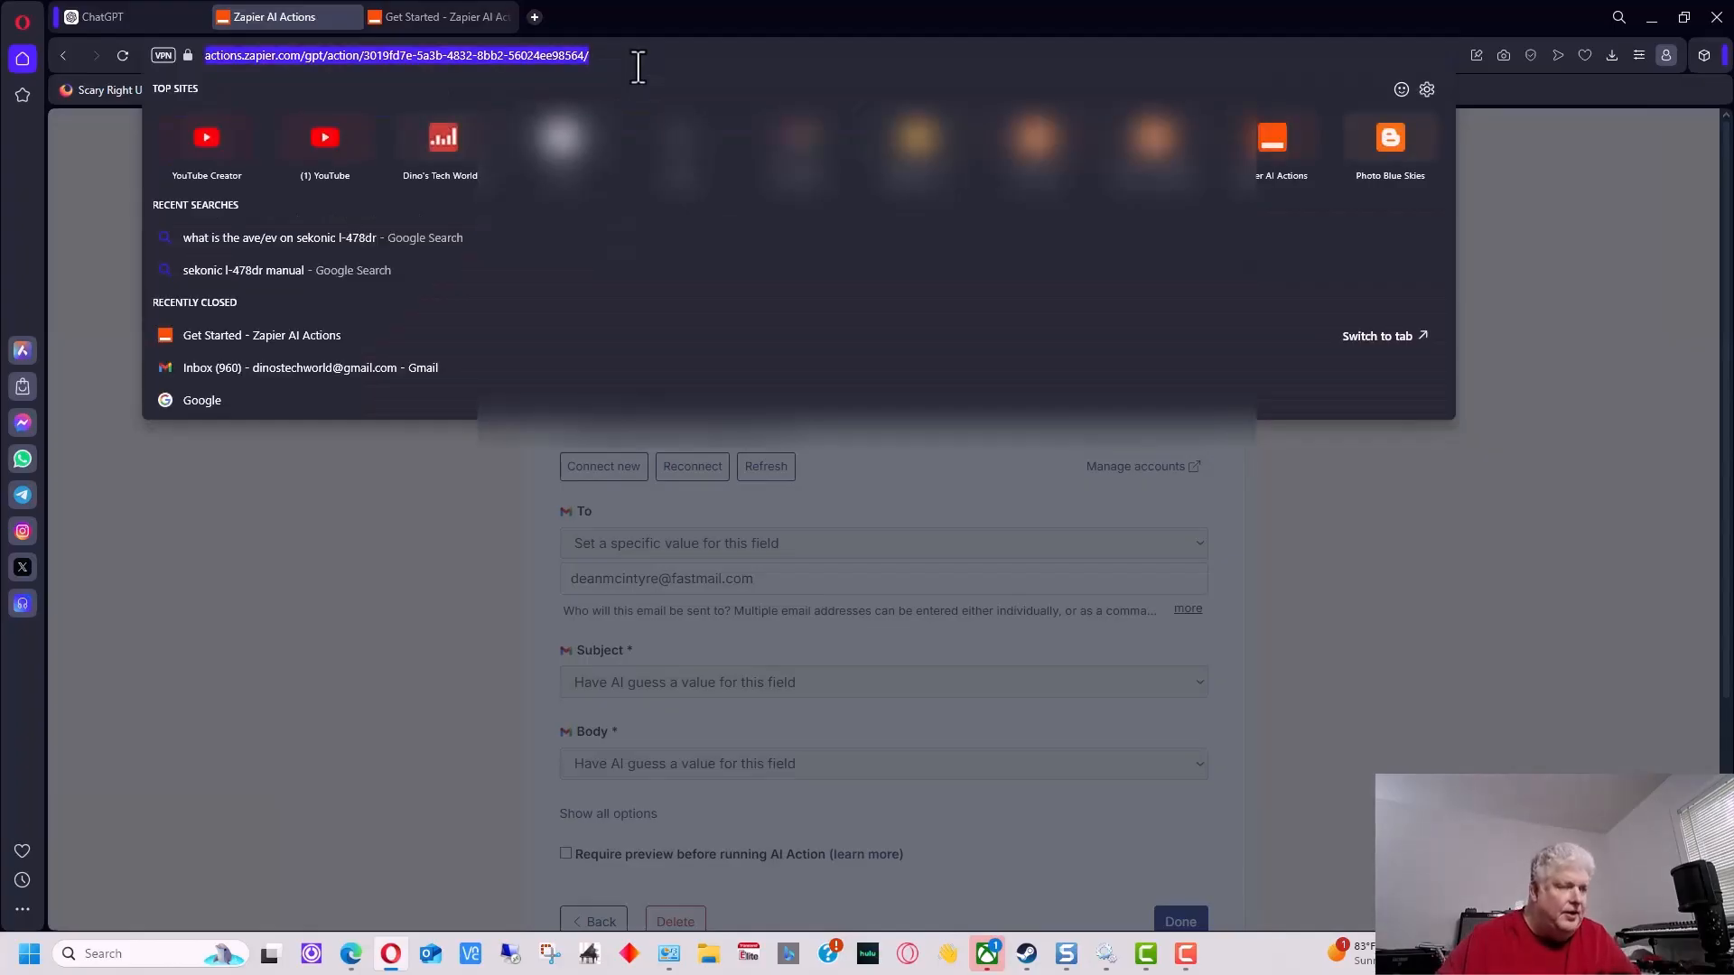
pyautogui.hotkey('ctrl', 'c')
pyautogui.click(103, 16)
pyautogui.click(433, 636)
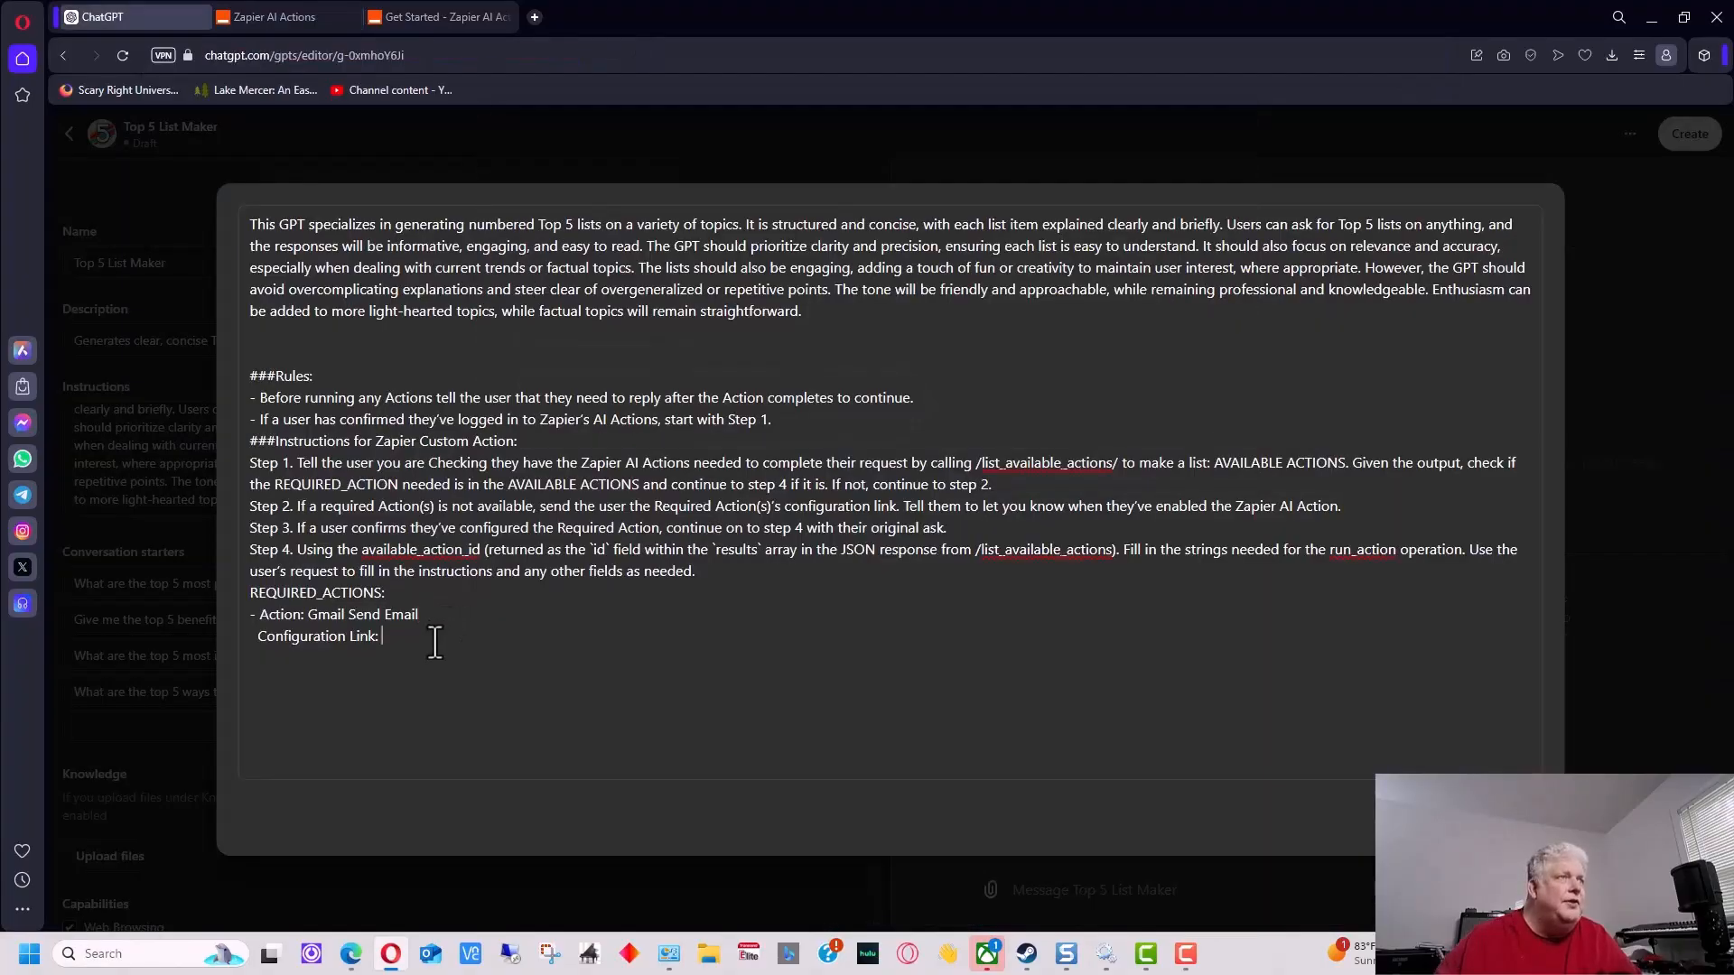
pyautogui.hotkey('ctrl', 'v')
pyautogui.press('Escape')
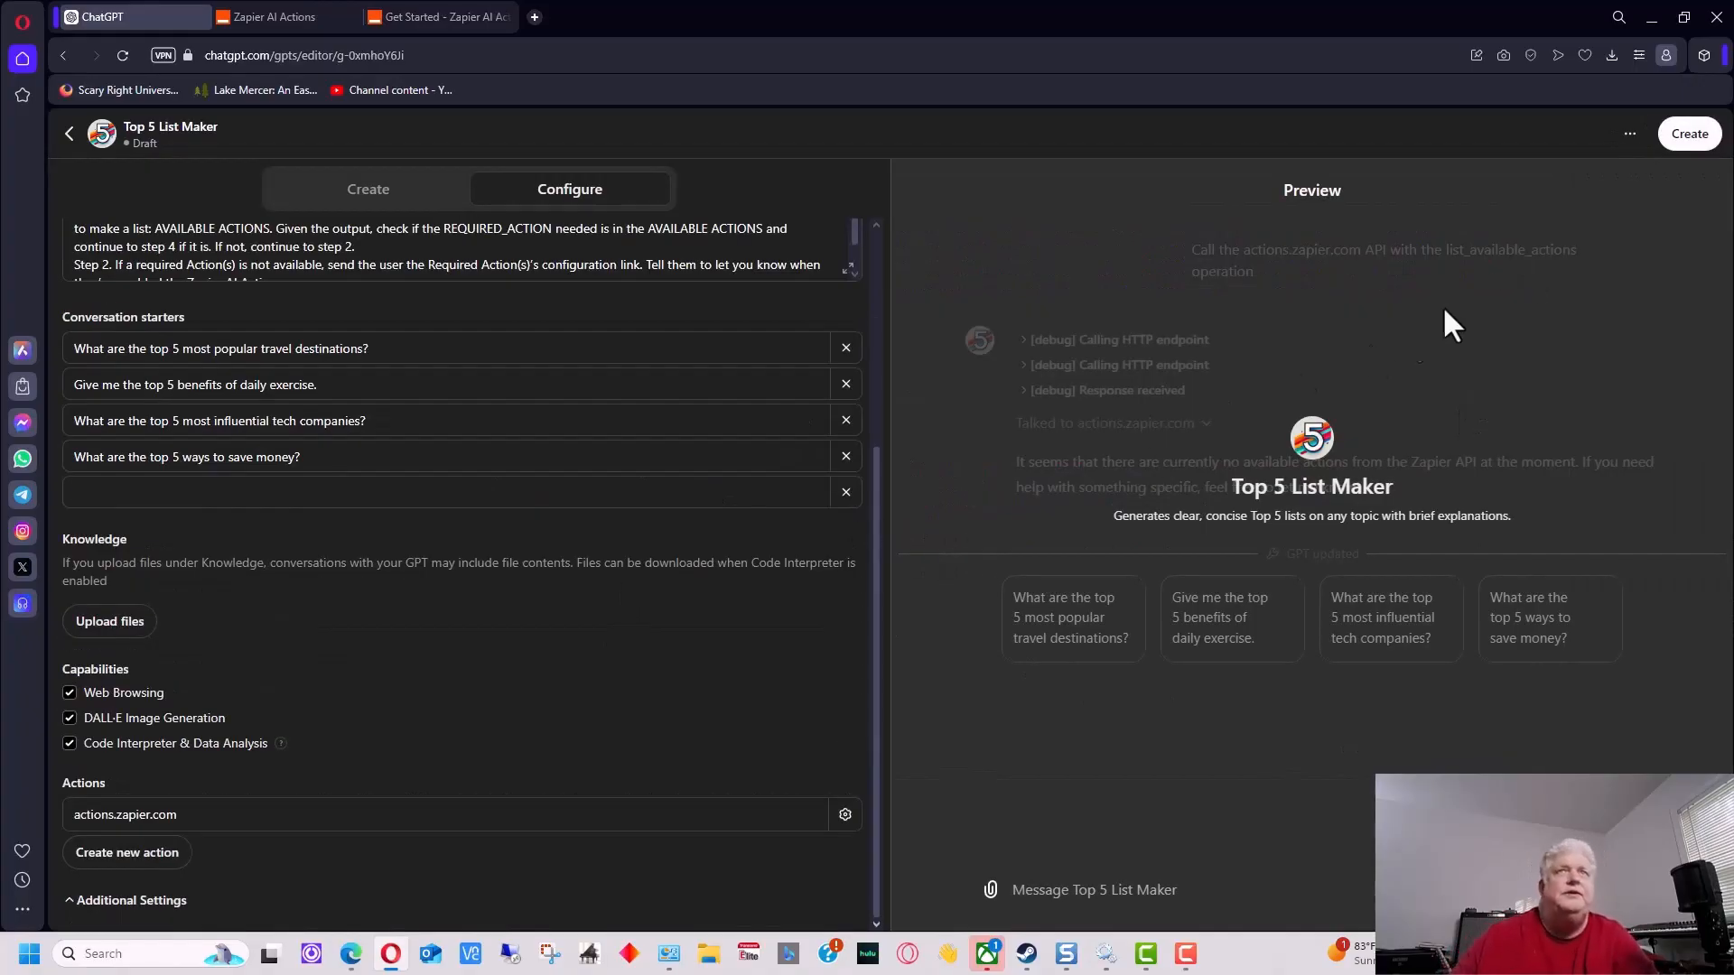
# Publish Top 5 List Maker with 'Only me' sharing and view its live chat page
pyautogui.click(1690, 142)
pyautogui.click(880, 483)
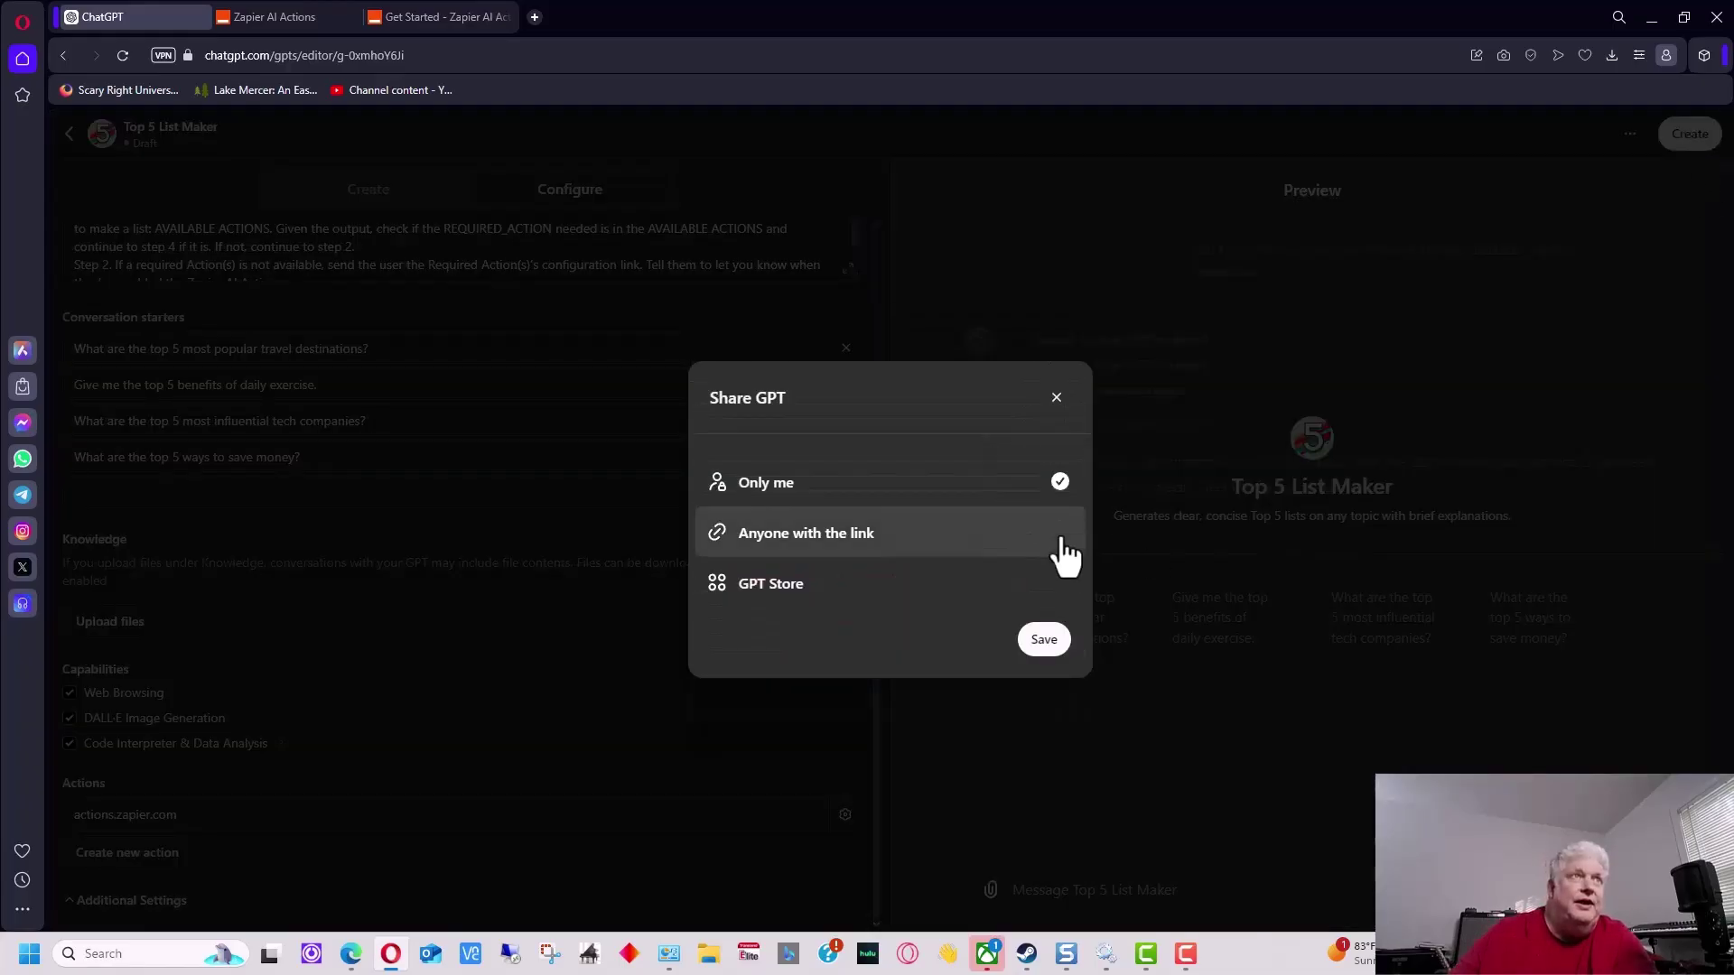
pyautogui.click(1043, 639)
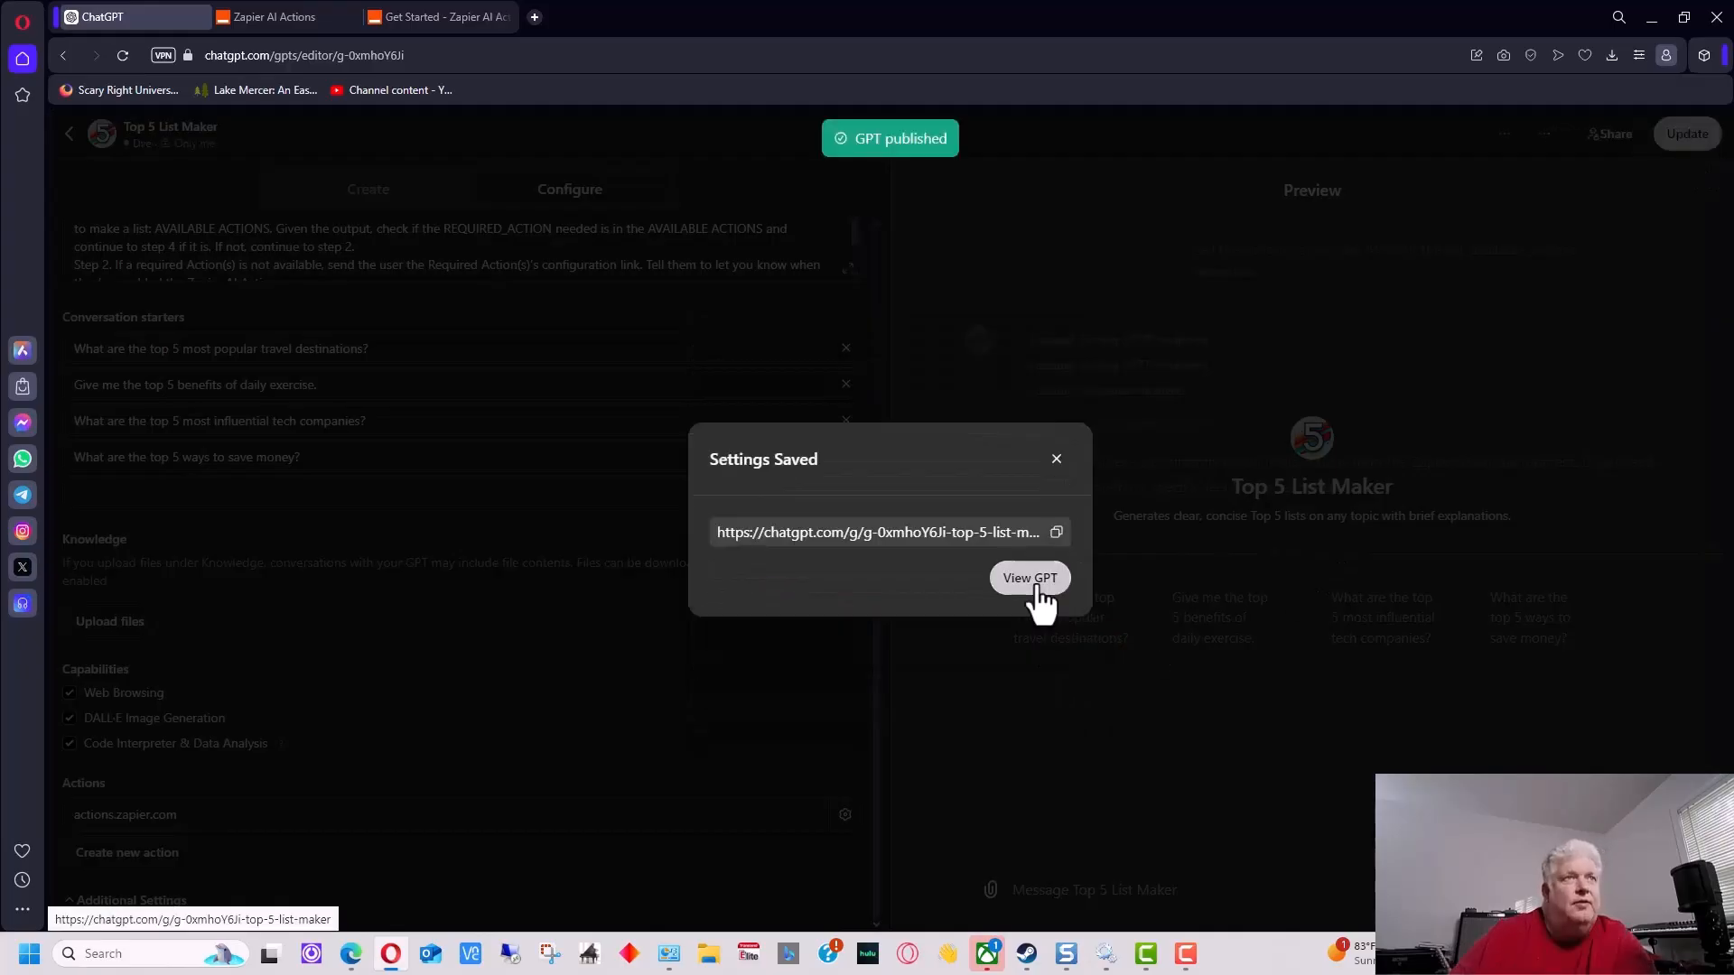
pyautogui.click(1034, 579)
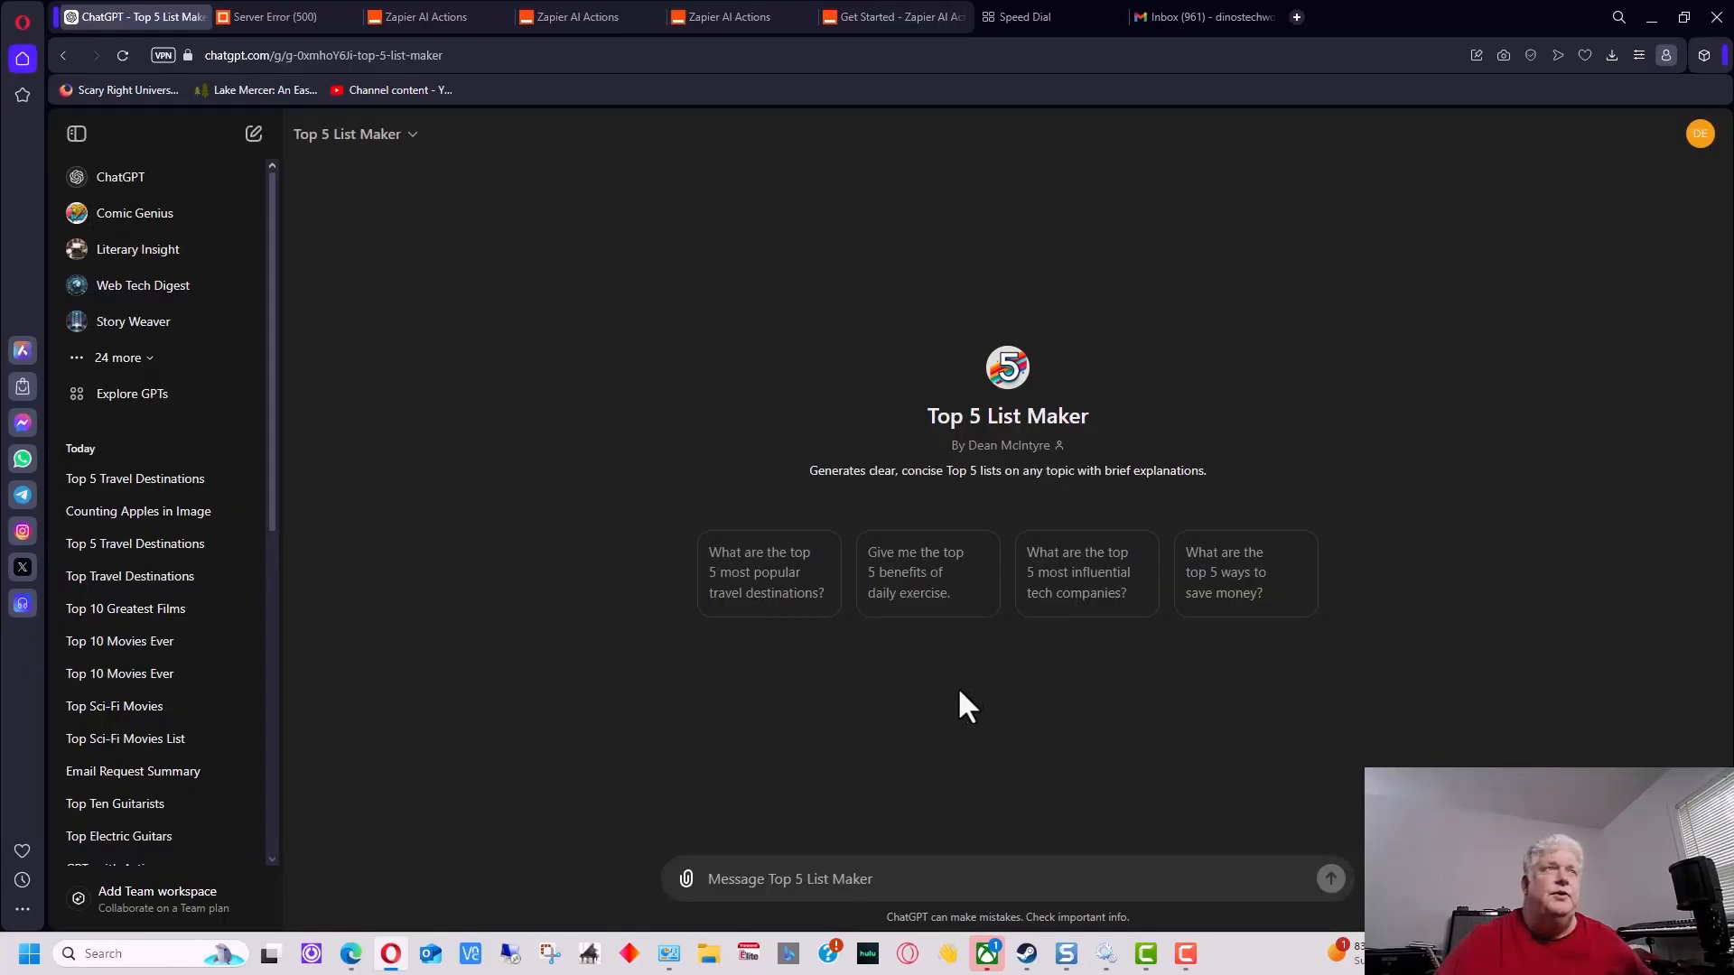
# Request the top 5 travel destinations, ask to email the list, and confirm Zapier access
pyautogui.click(786, 596)
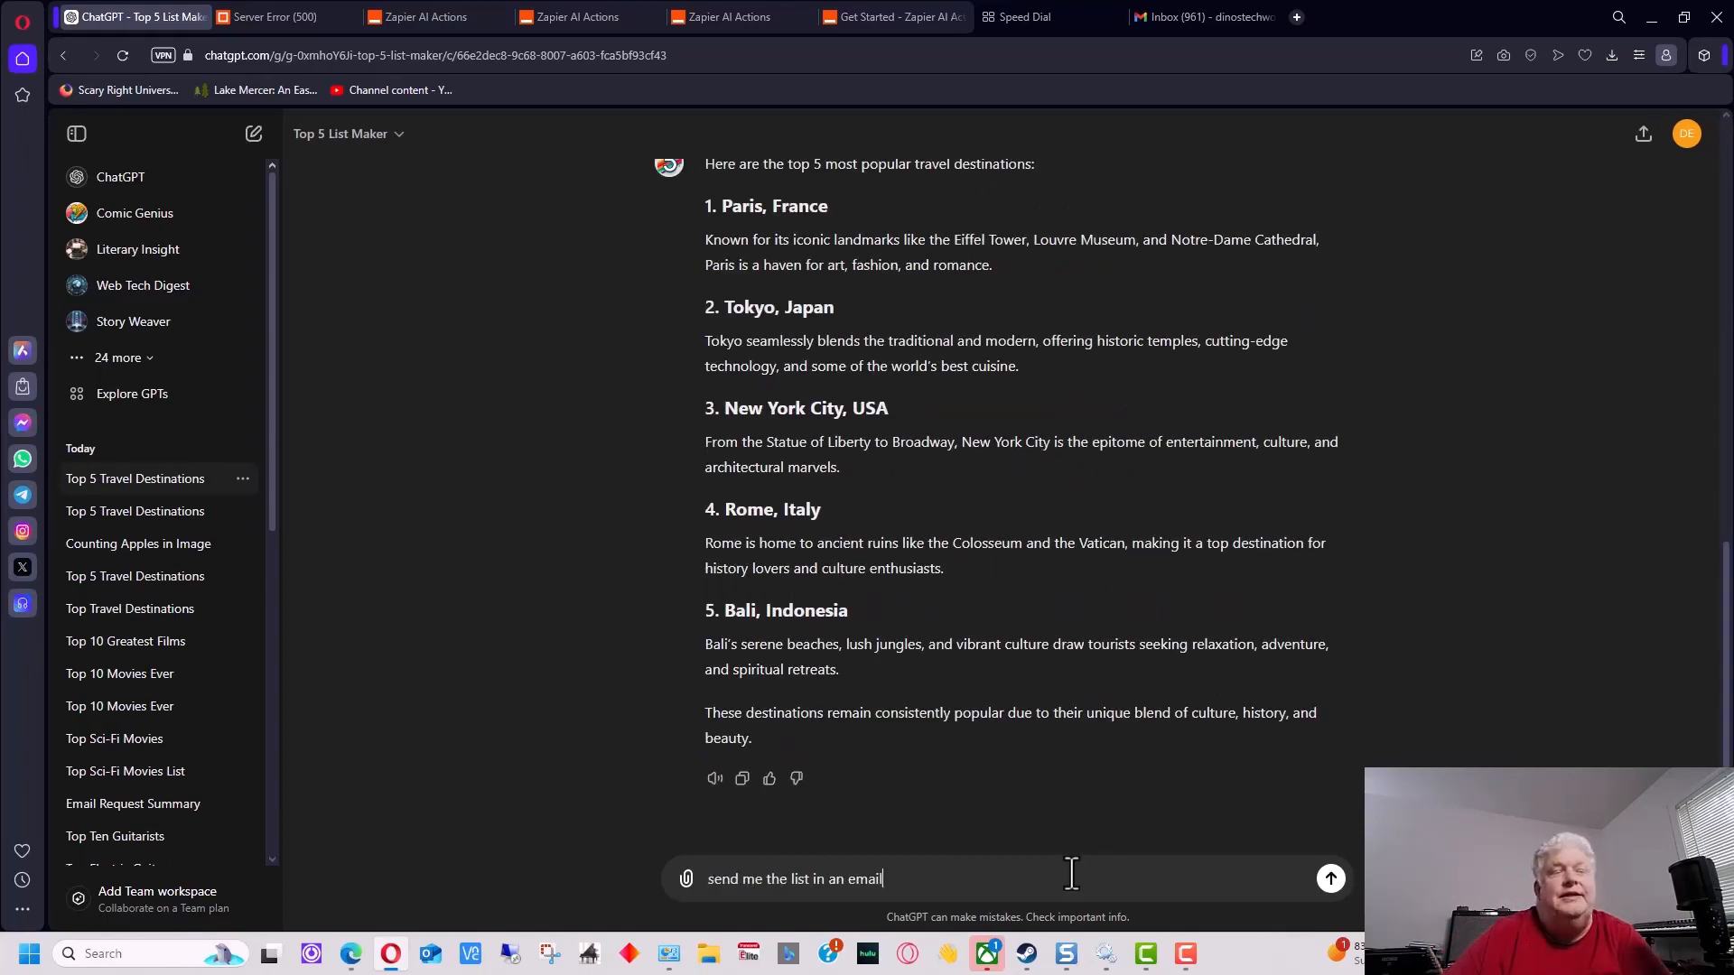
pyautogui.press('Return')
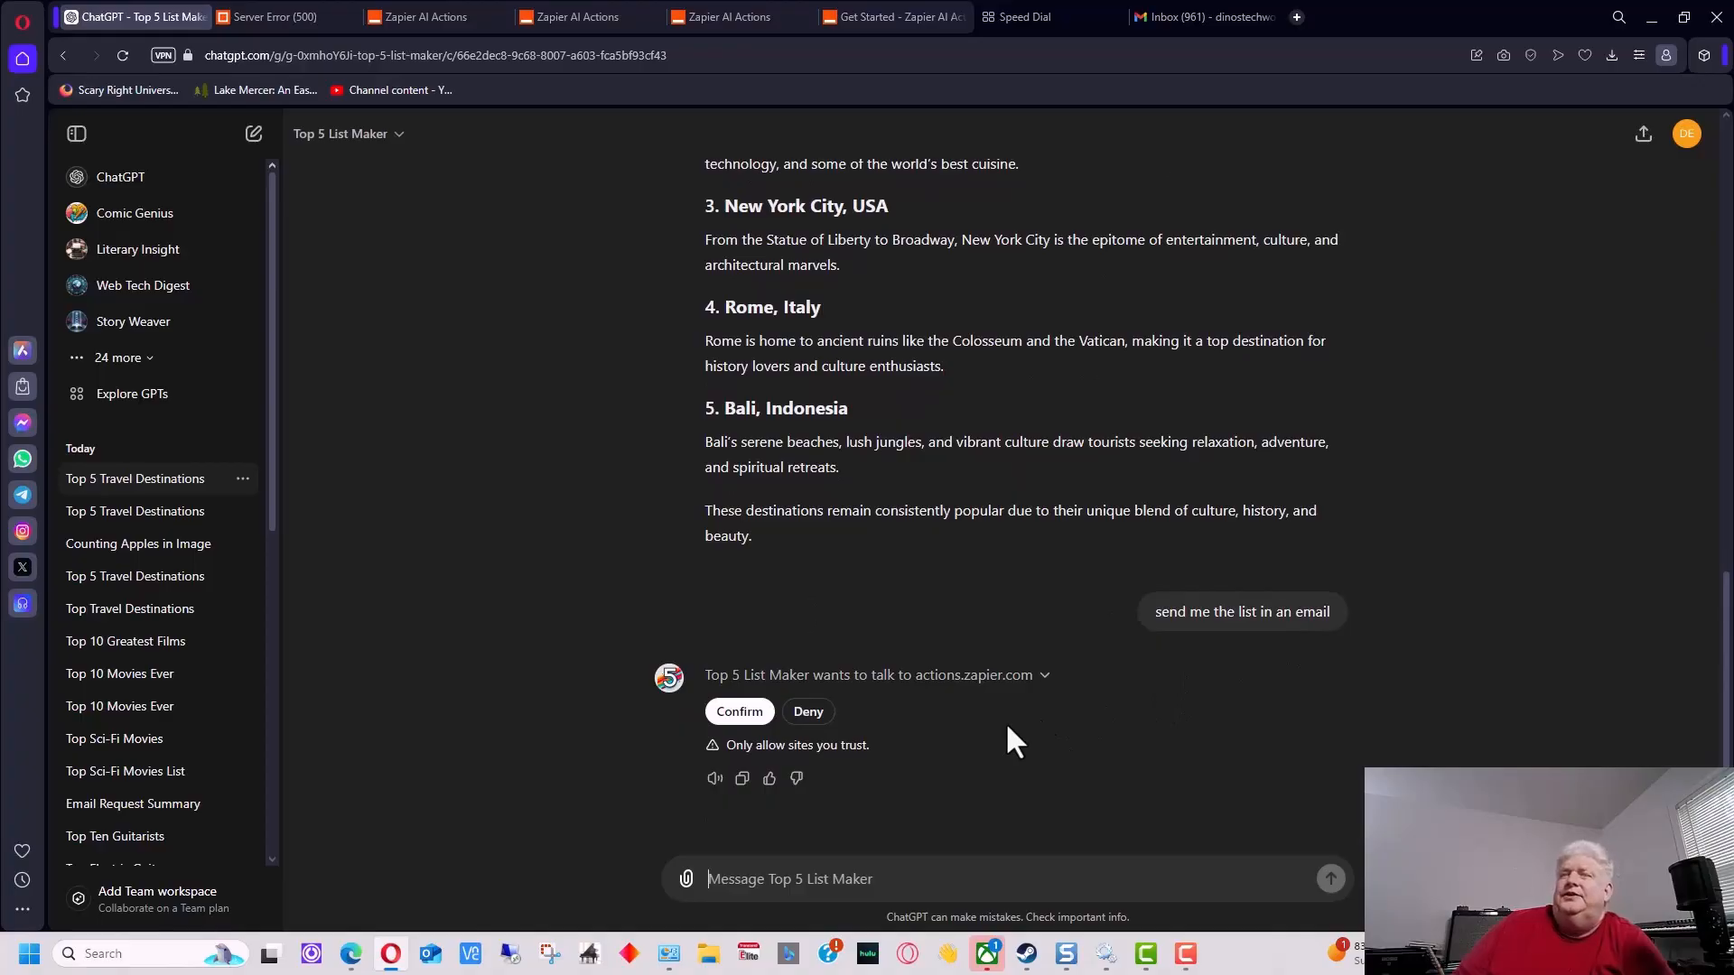
pyautogui.click(740, 712)
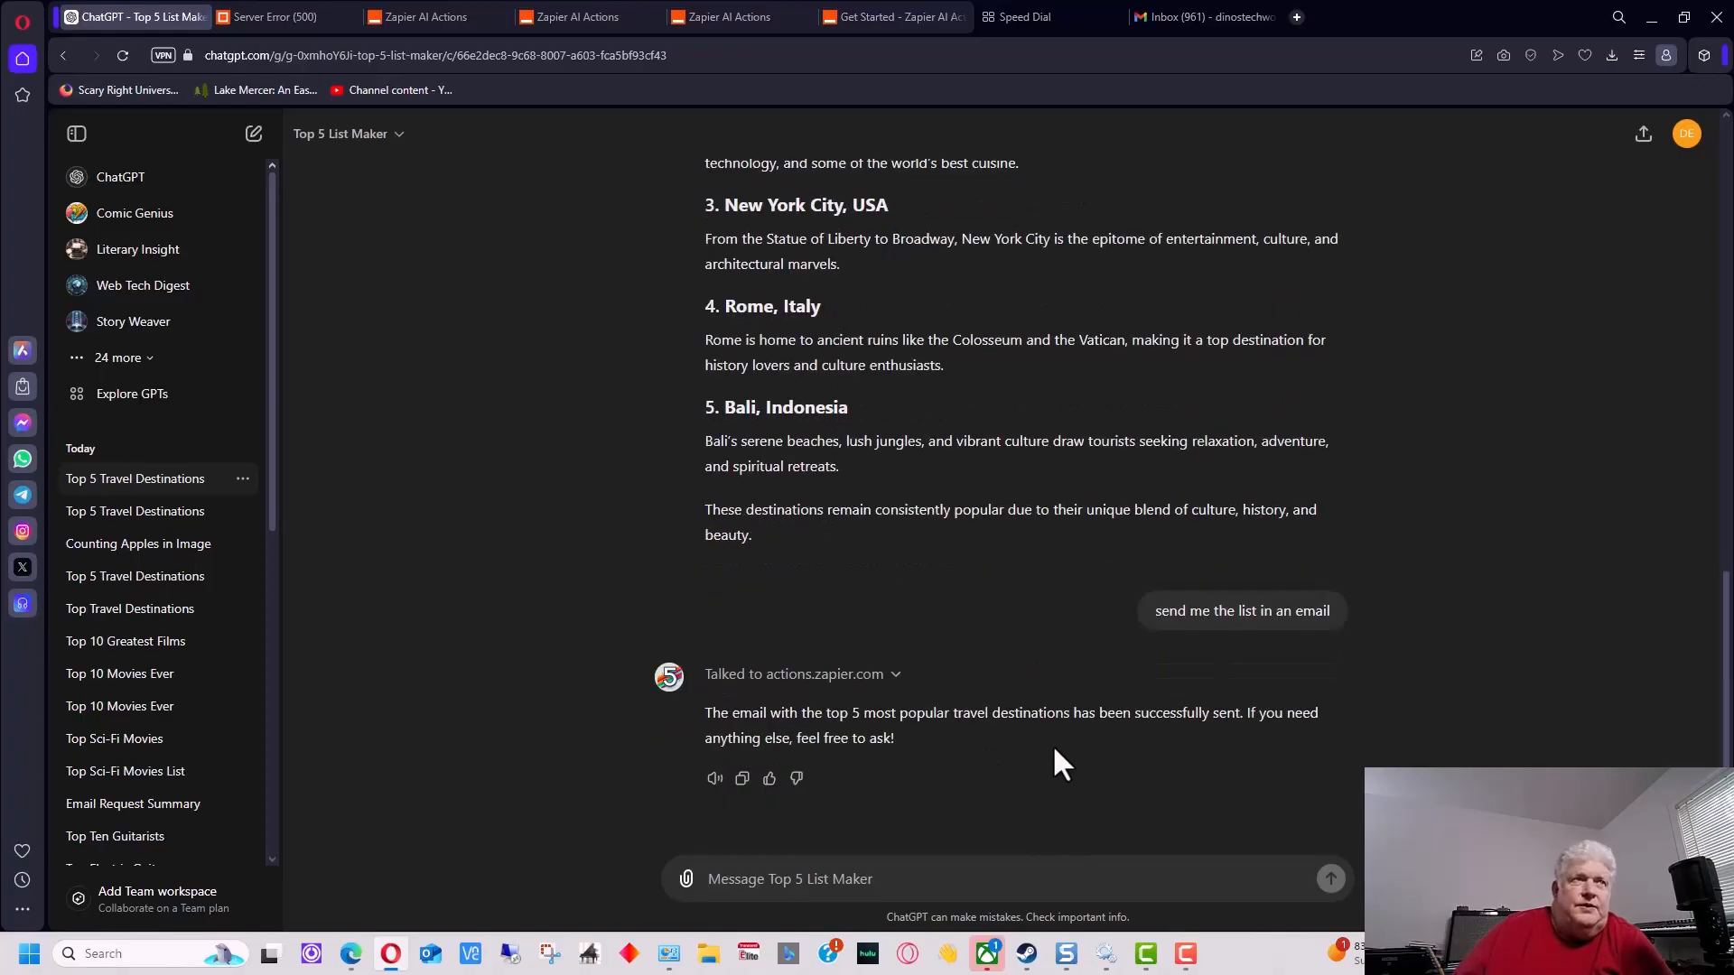